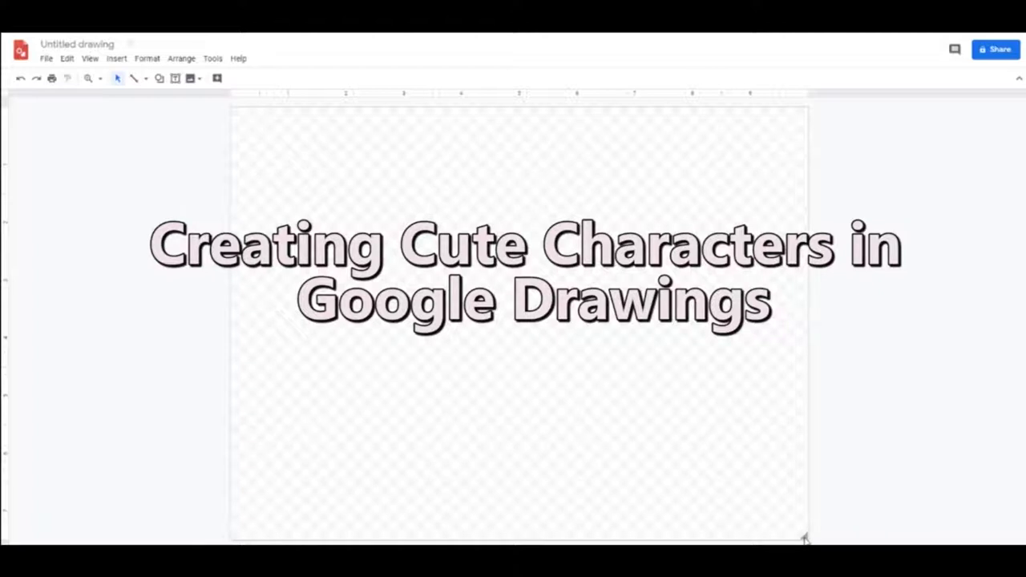
Widen the drawing canvas to a landscape page about 12.7 in wide
drag(803, 539, 963, 498)
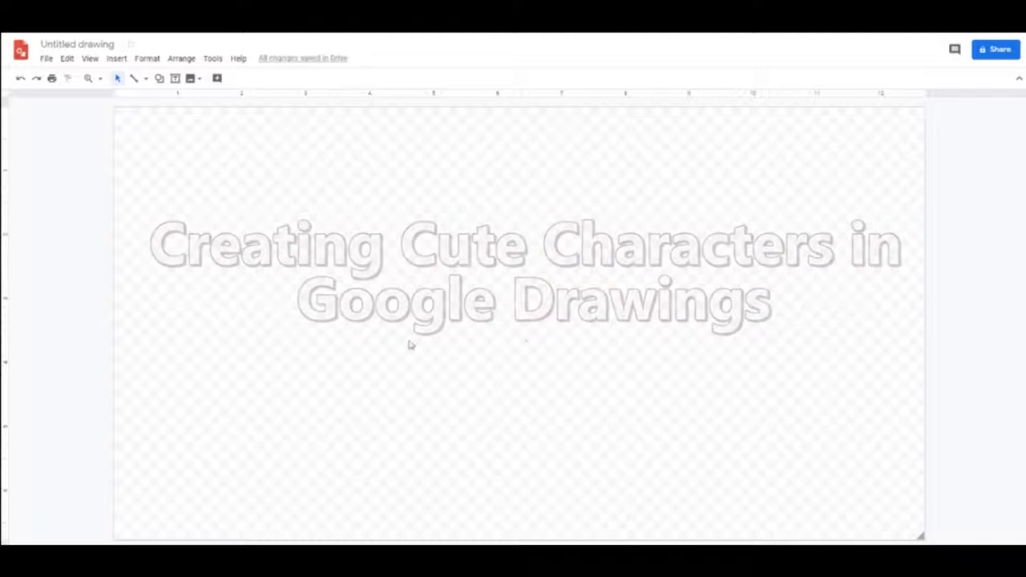
Draw an oval about 1.3 in wide and 1.9 in tall in the upper-left area of the canvas
click(158, 78)
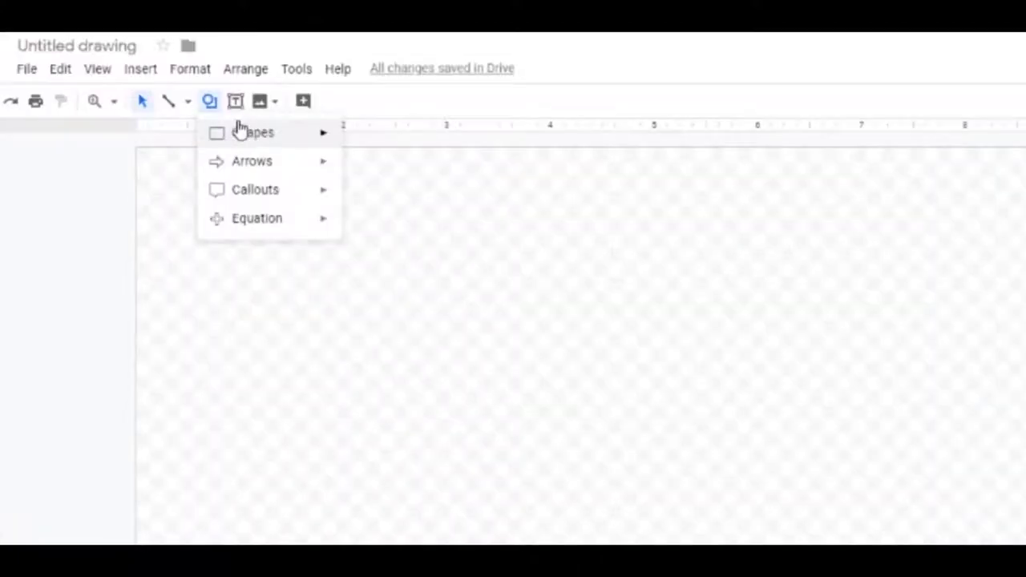
mouse_move(241, 132)
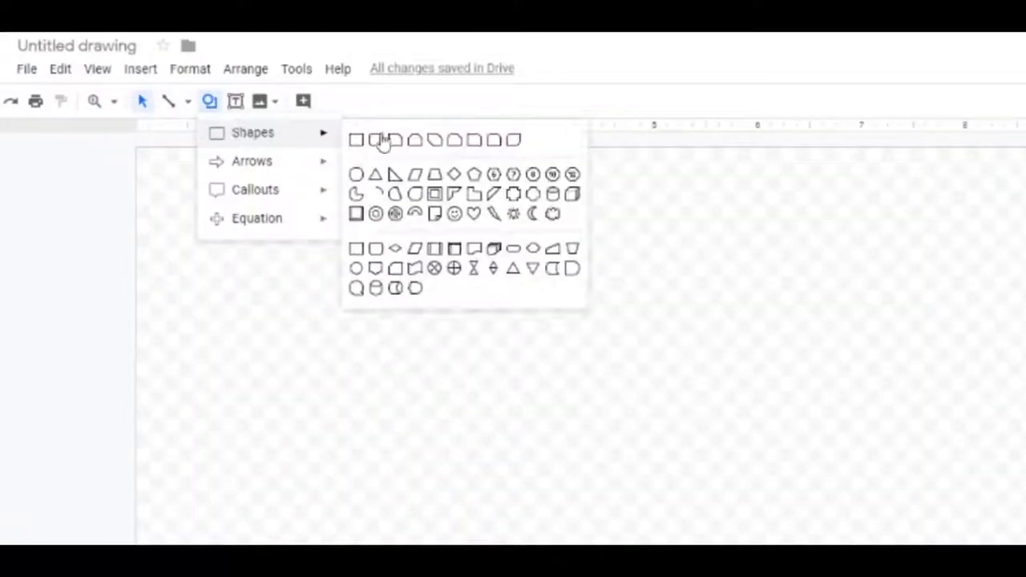
click(356, 173)
drag(370, 257, 510, 454)
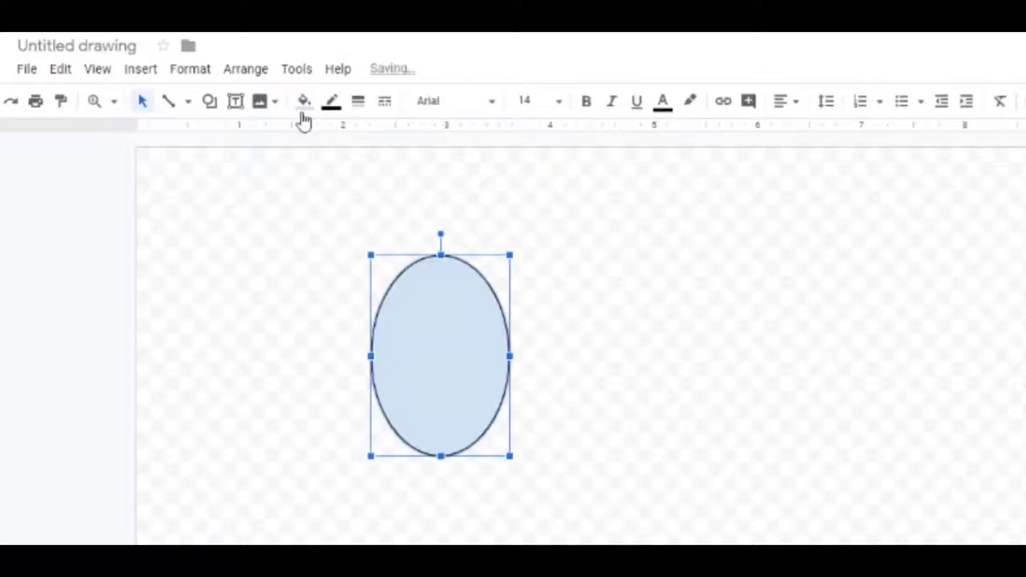
Draw a rounded rectangle about 1.2 in wide and 1.9 in tall to the right of the oval
click(210, 102)
mouse_move(245, 135)
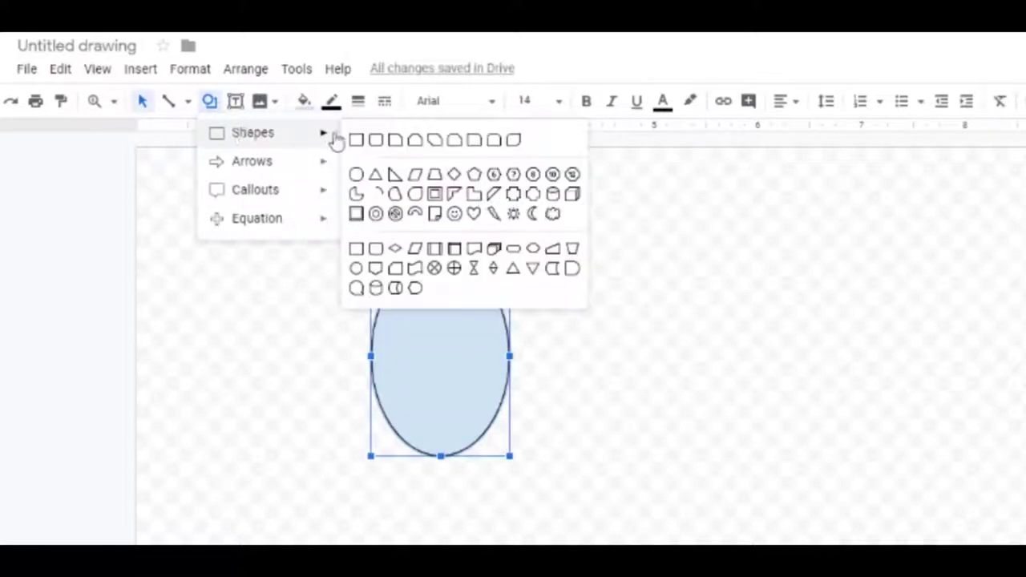
click(377, 143)
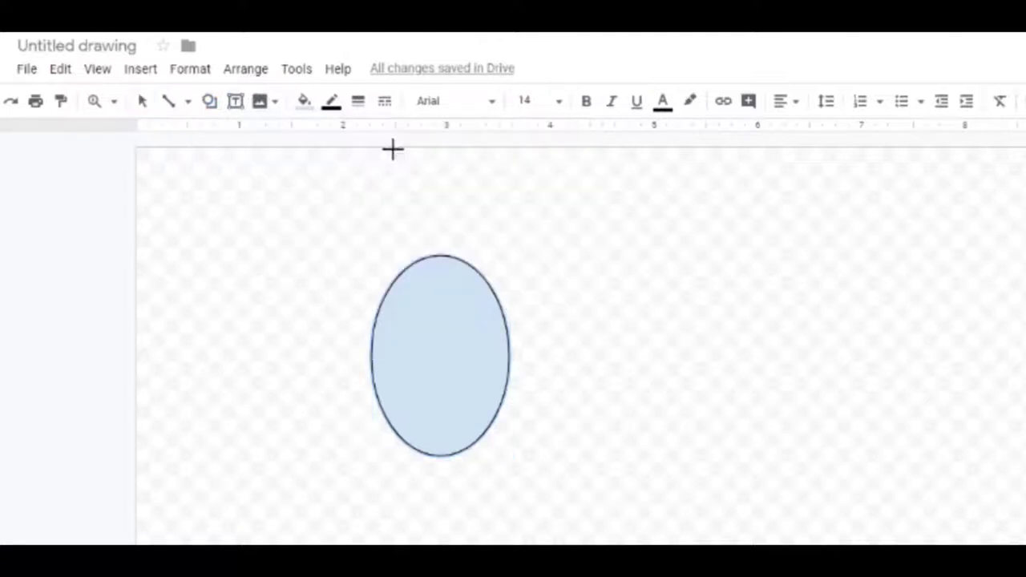
drag(604, 252, 731, 449)
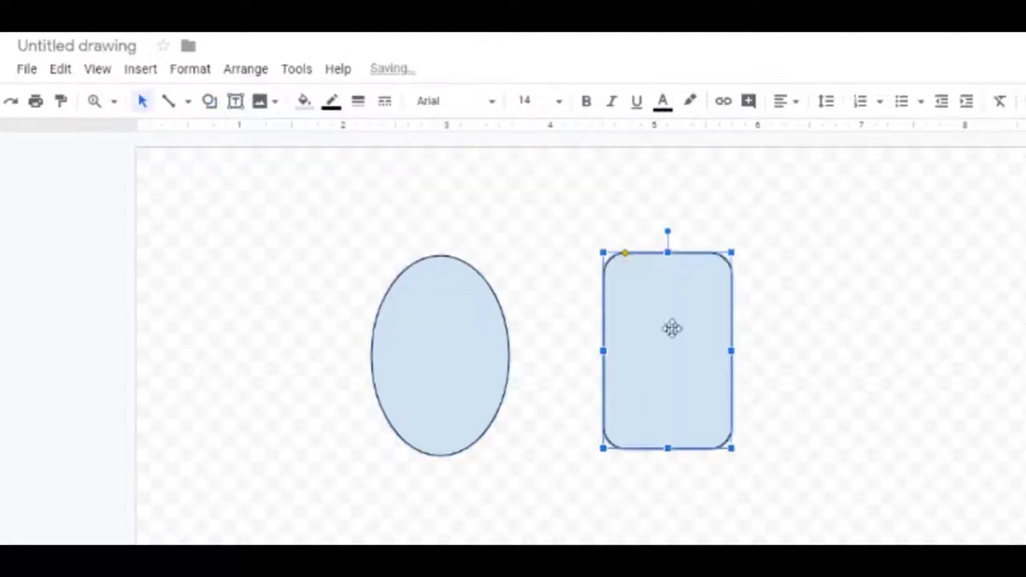
Round the rectangle's corners to the maximum and shorten it from below to about 1.6 in tall
drag(624, 252, 681, 252)
click(914, 347)
click(717, 374)
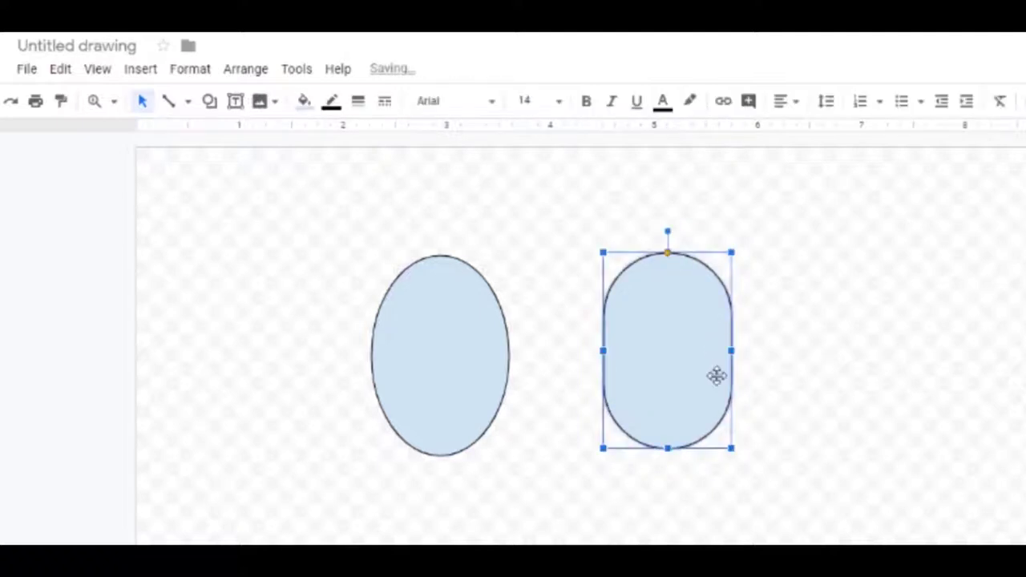
drag(667, 447, 666, 414)
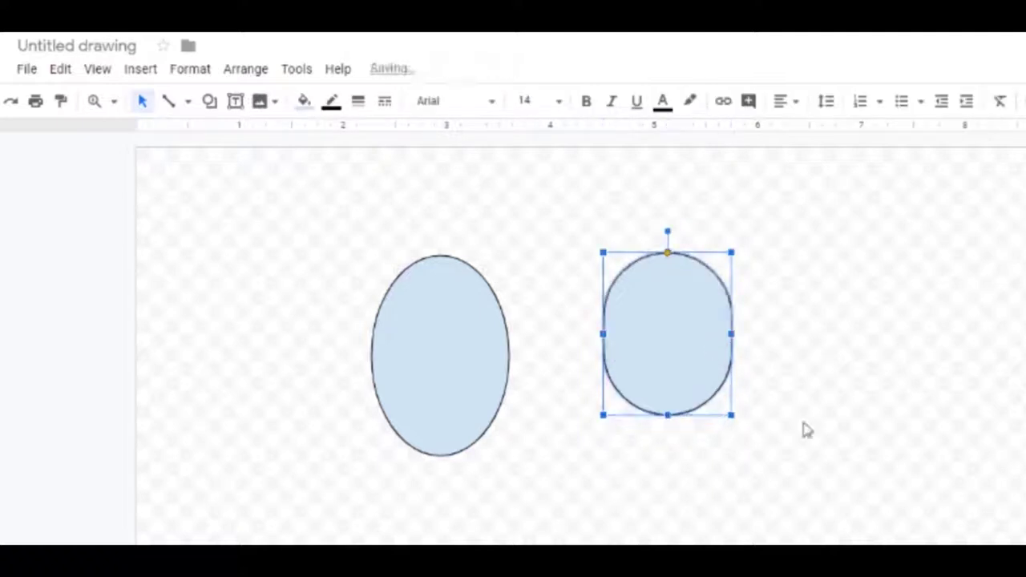
click(862, 427)
Delete the oval from the canvas
click(440, 344)
key(Delete)
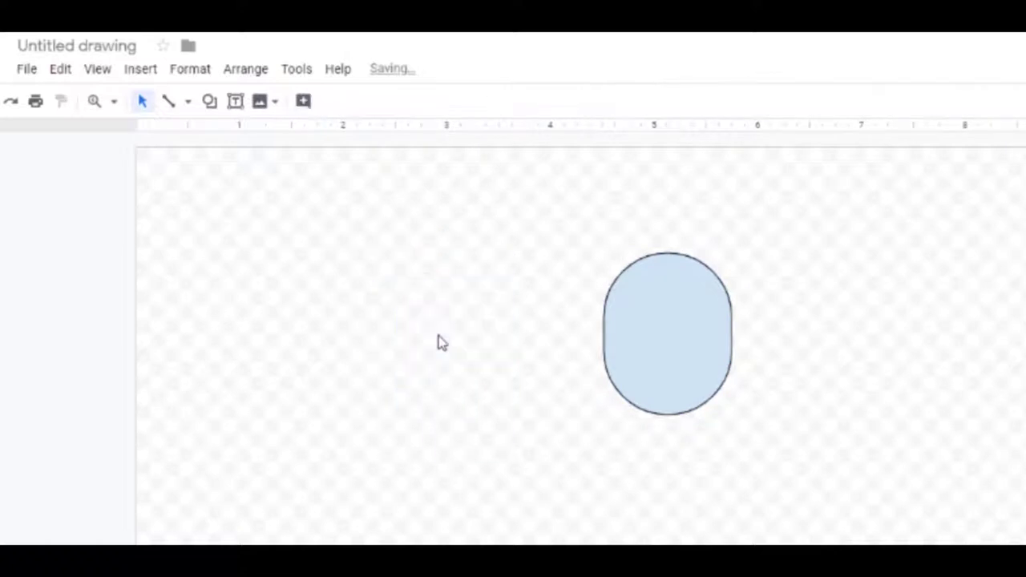
Move the rounded head shape to the oval's former place and fill it with the lightest orange skin tone
drag(607, 310, 467, 299)
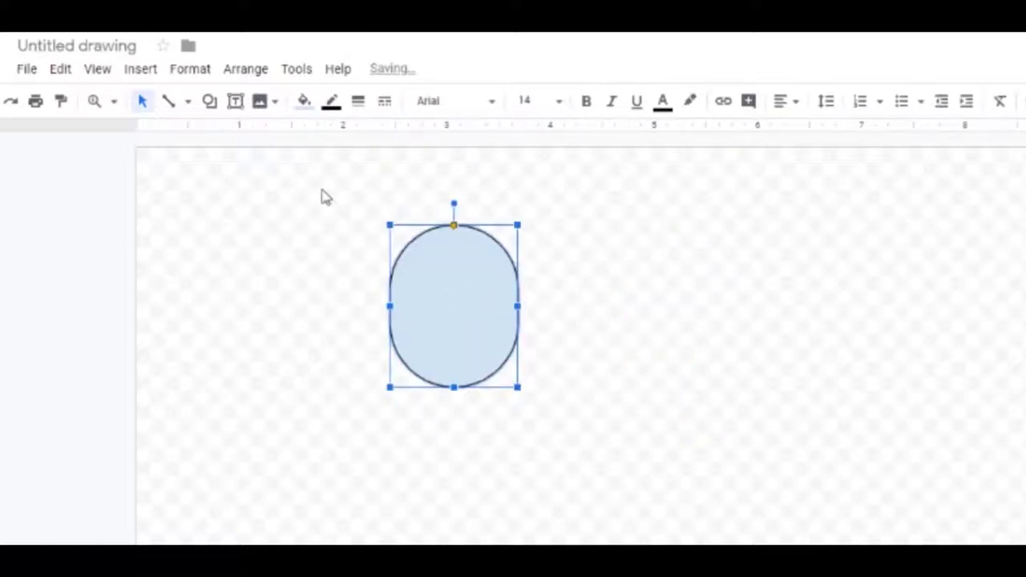
click(305, 103)
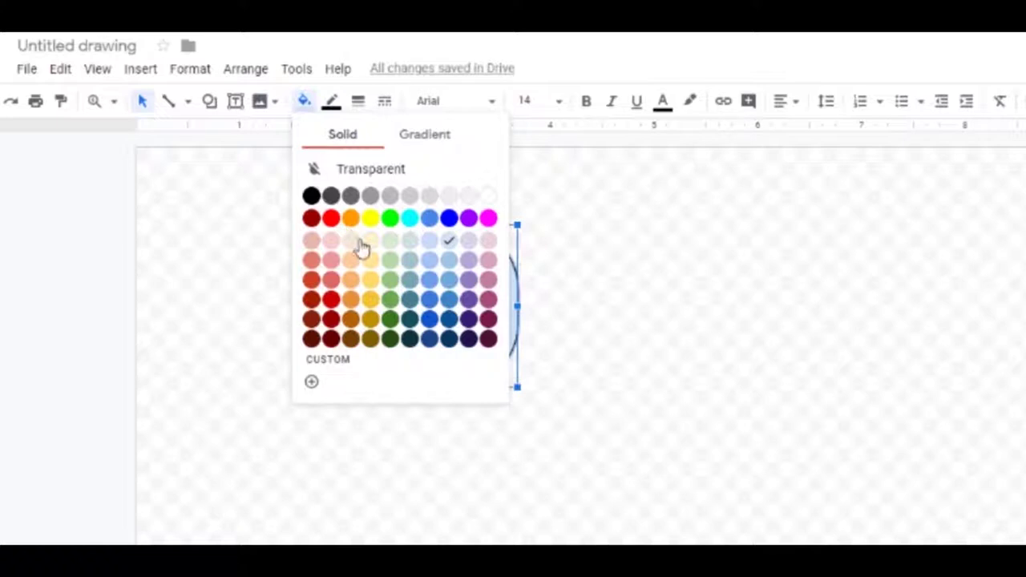
click(354, 242)
click(639, 315)
Make the head shape's border transparent
click(481, 293)
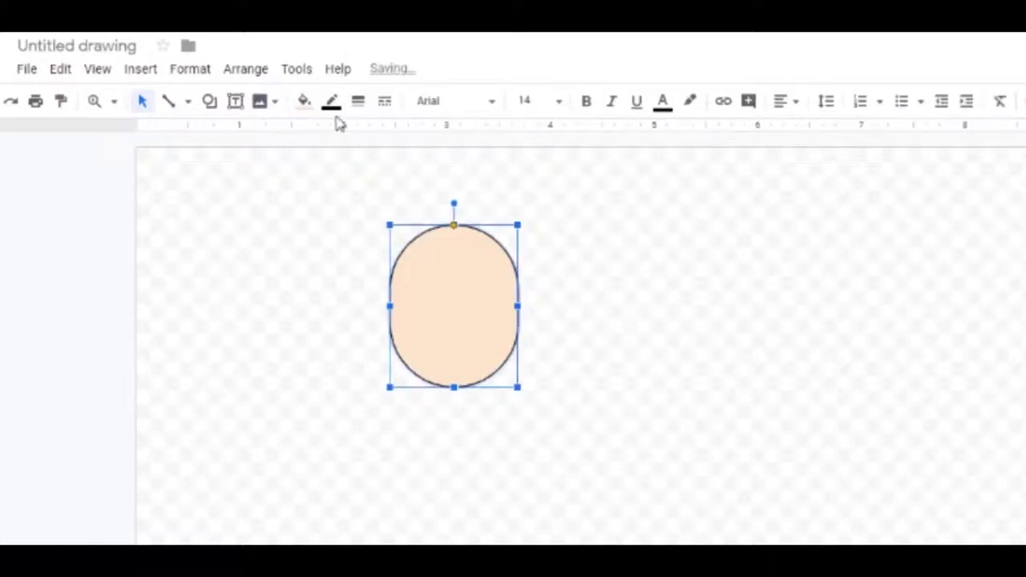
click(331, 101)
click(662, 286)
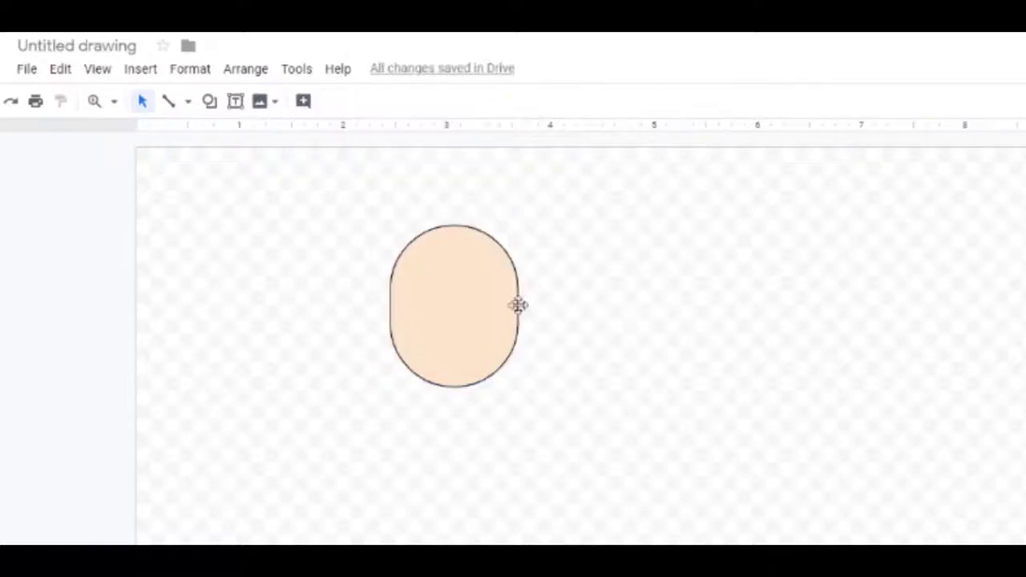
click(482, 255)
click(331, 101)
click(380, 136)
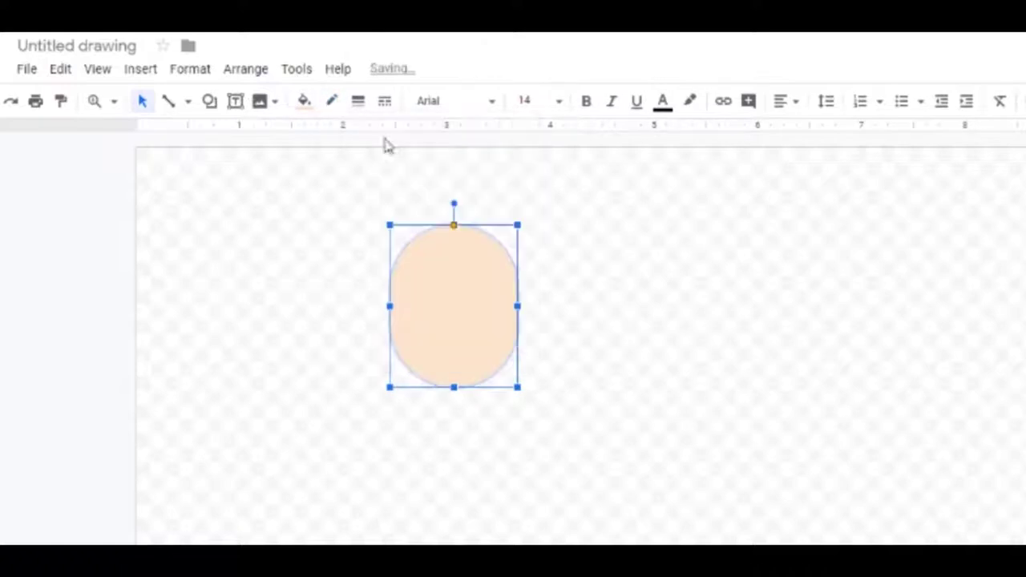
click(602, 343)
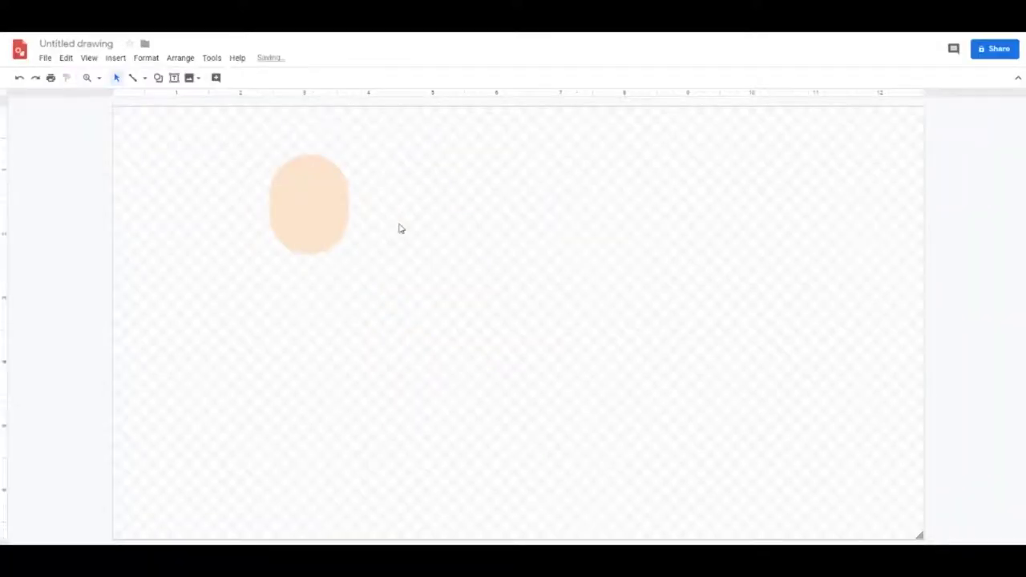
Set the canvas background to solid white
right_click(442, 233)
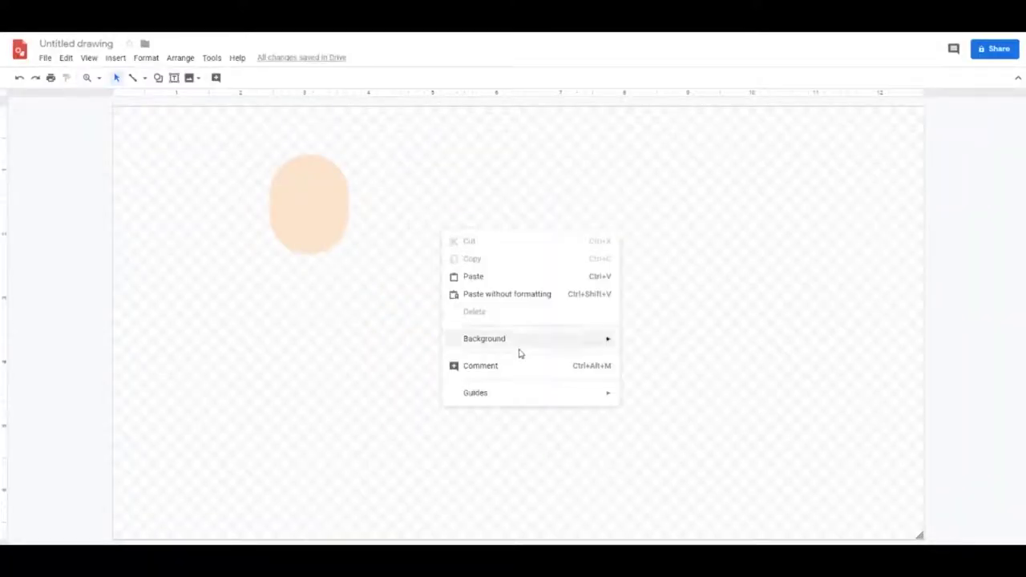
mouse_move(484, 341)
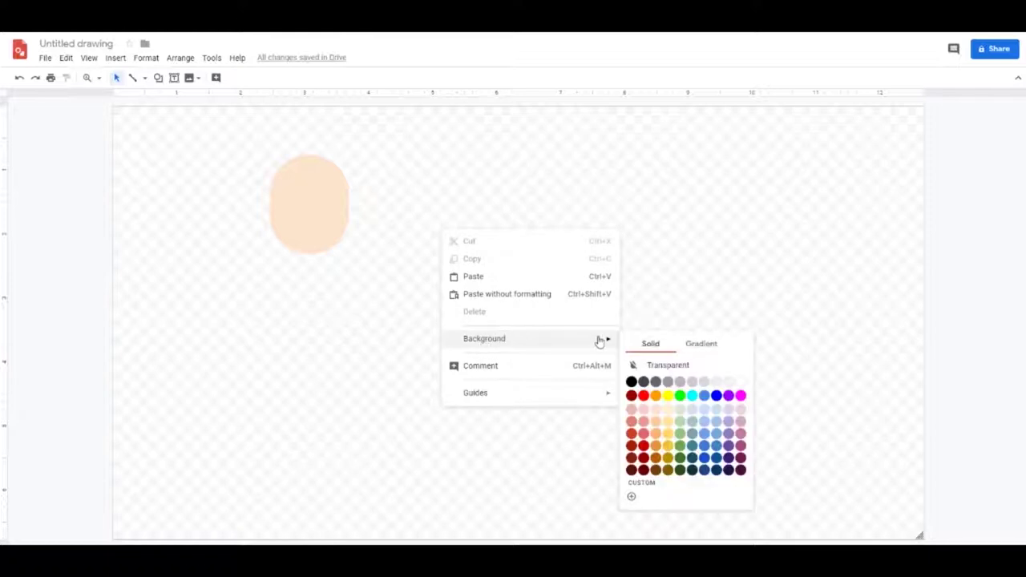
click(740, 381)
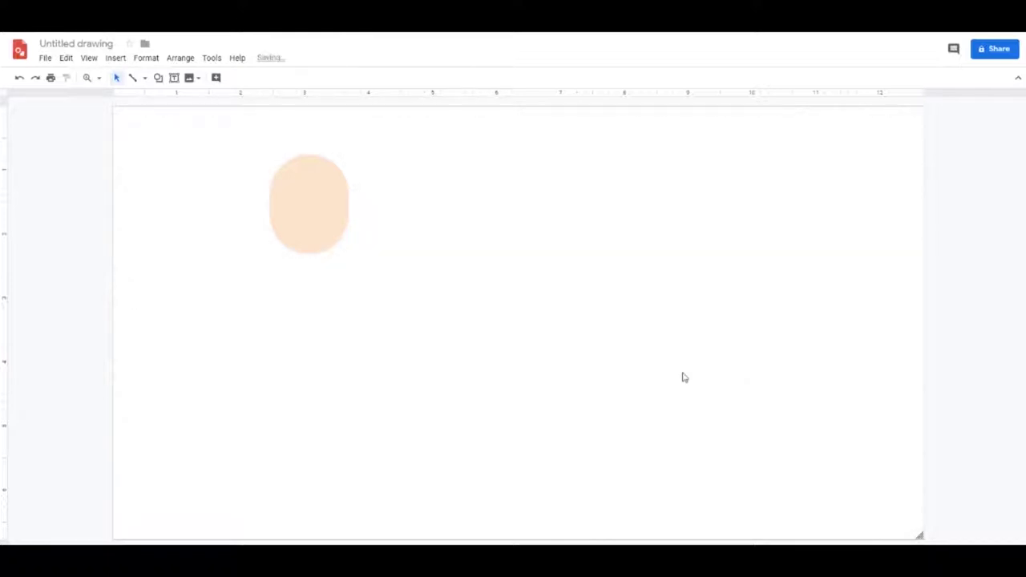
click(291, 185)
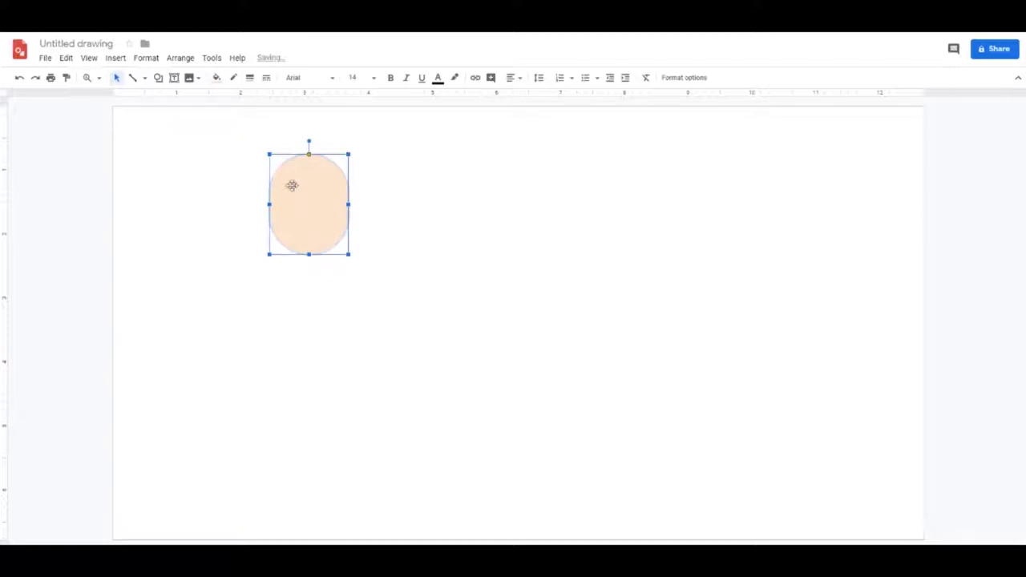
click(217, 79)
click(217, 78)
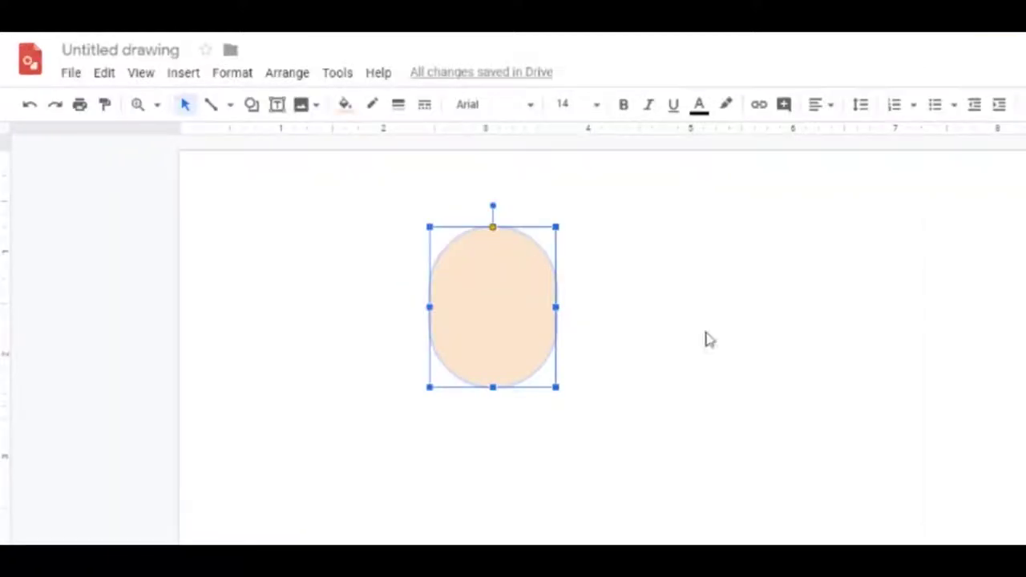
click(705, 338)
click(517, 306)
click(344, 209)
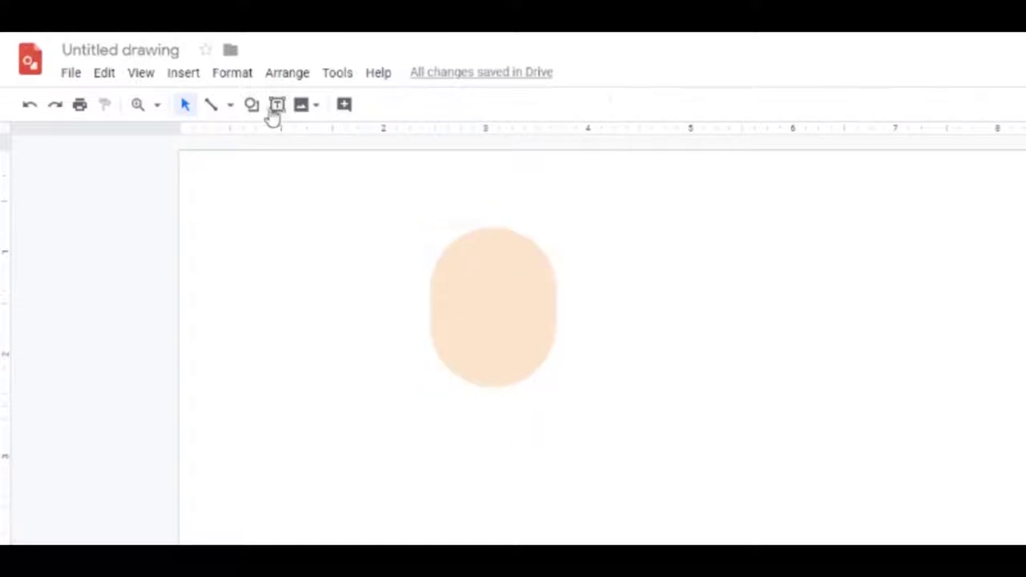
Draw a fully rounded rectangle about 0.9 in wide and 1.7 in tall as the body and place it overlapping the head's lower edge
click(252, 106)
mouse_move(298, 140)
click(411, 147)
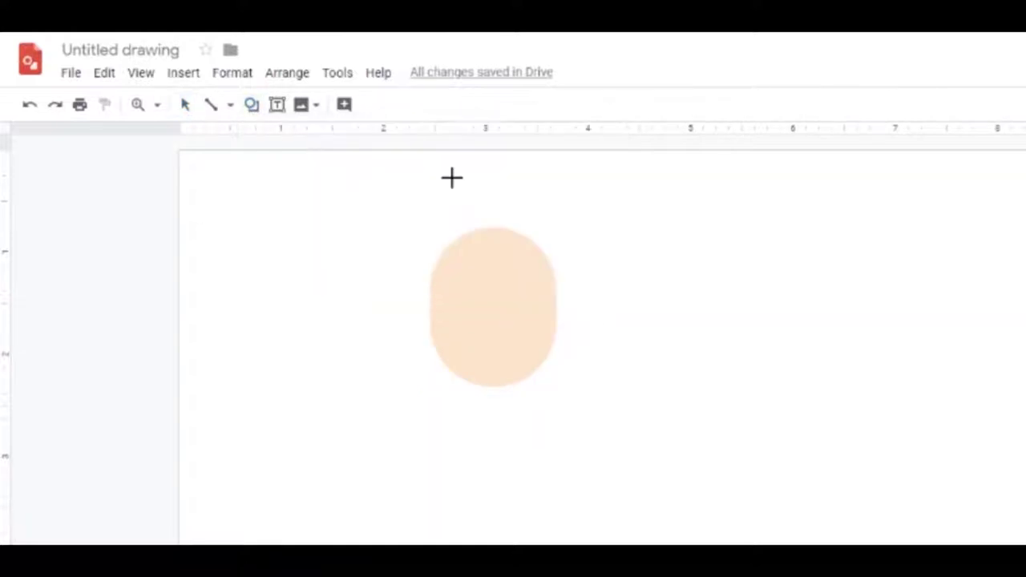
mouse_move(593, 359)
mouse_down()
mouse_move(668, 531)
mouse_move(683, 530)
mouse_up()
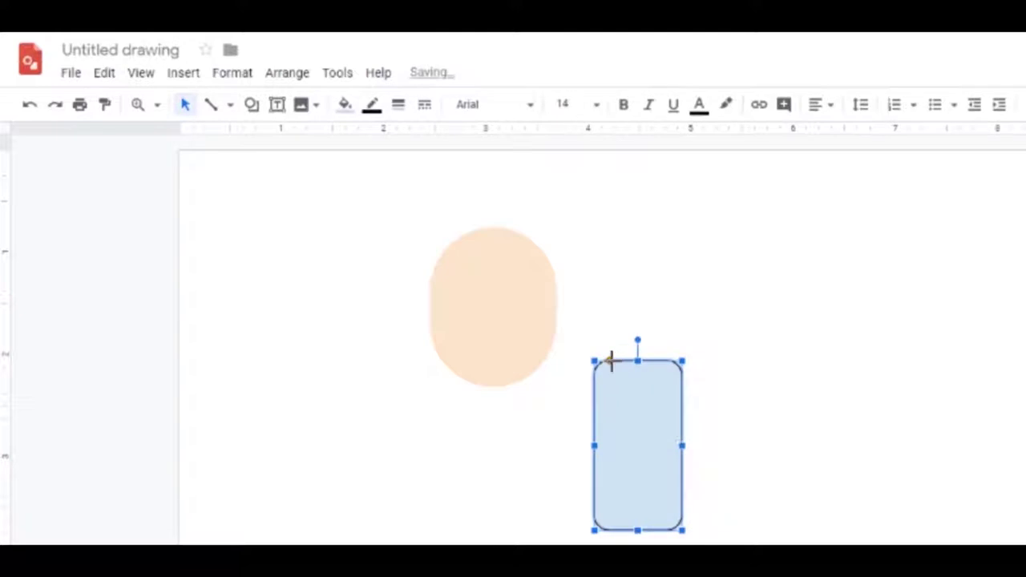
drag(637, 361, 641, 361)
click(854, 460)
drag(639, 447, 501, 425)
Bring the head in front of the body and center the body horizontally beneath it
right_click(489, 296)
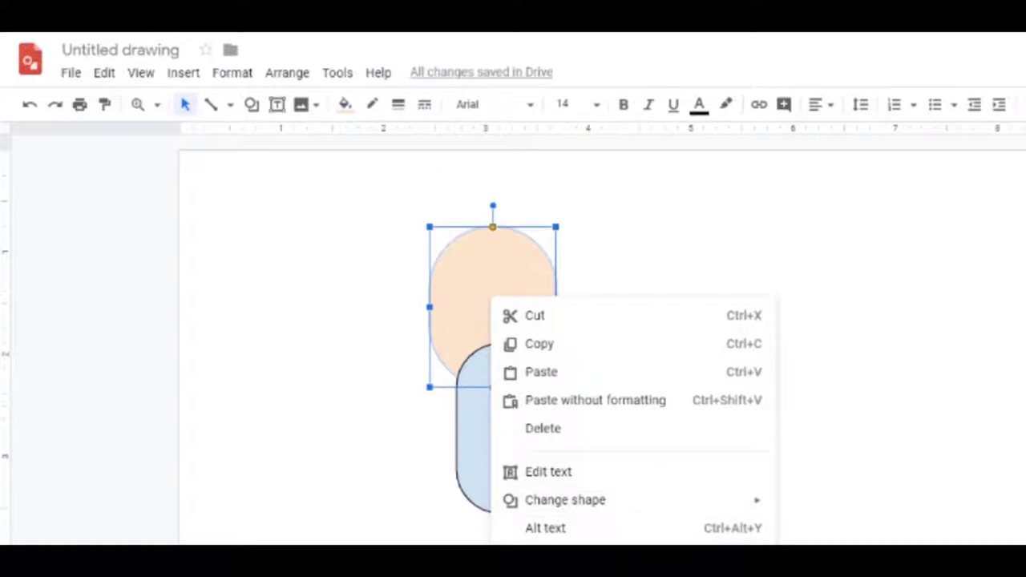
key(ctrl+shift+Up)
key(Escape)
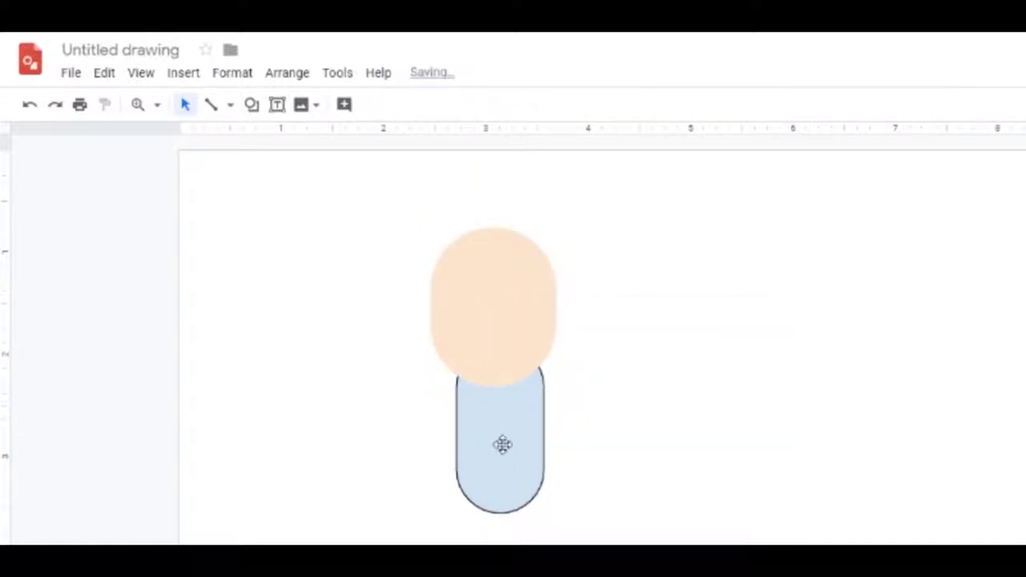
drag(502, 442, 492, 445)
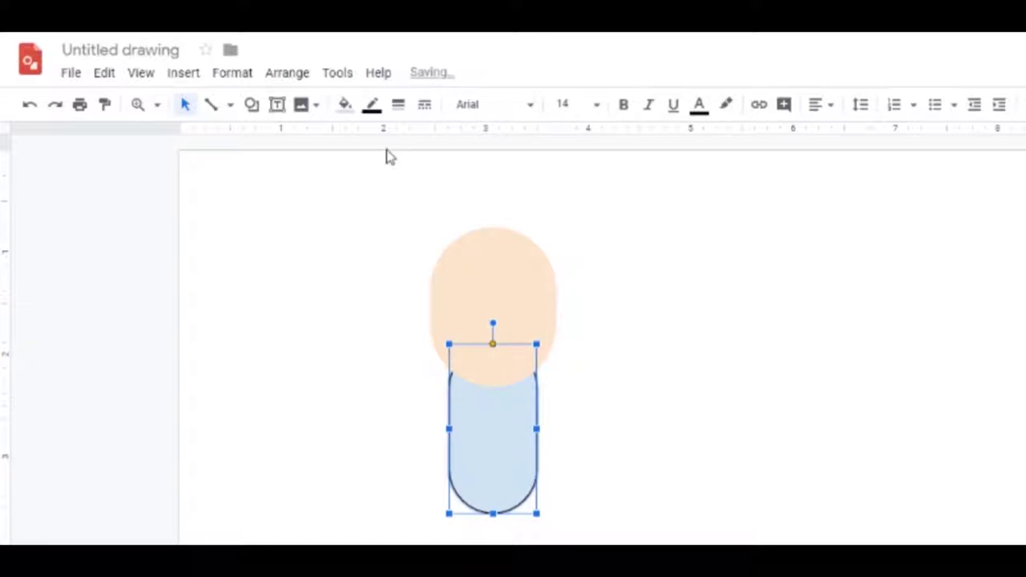
Make the blue body shape's border transparent
click(371, 106)
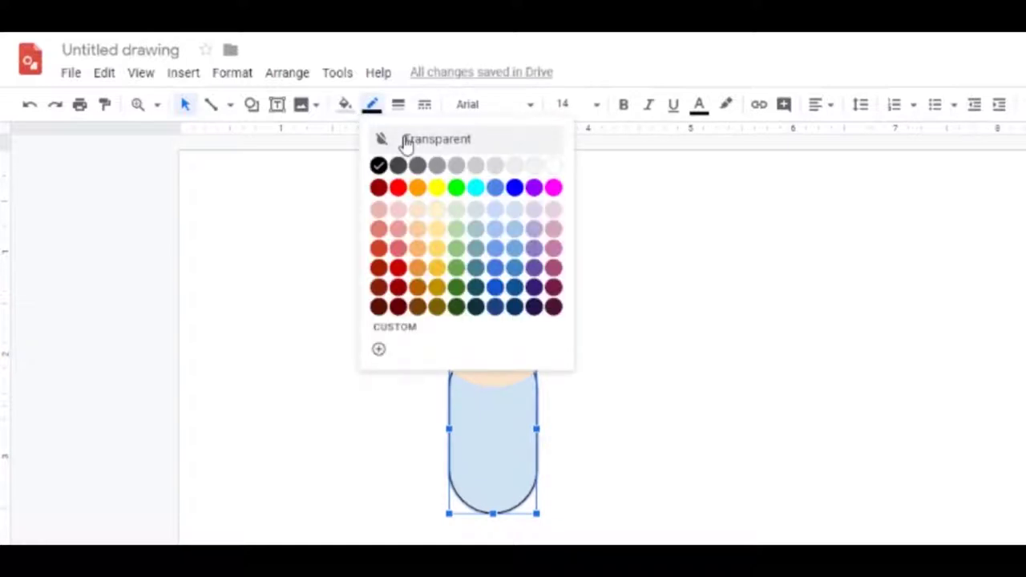
click(433, 141)
click(664, 464)
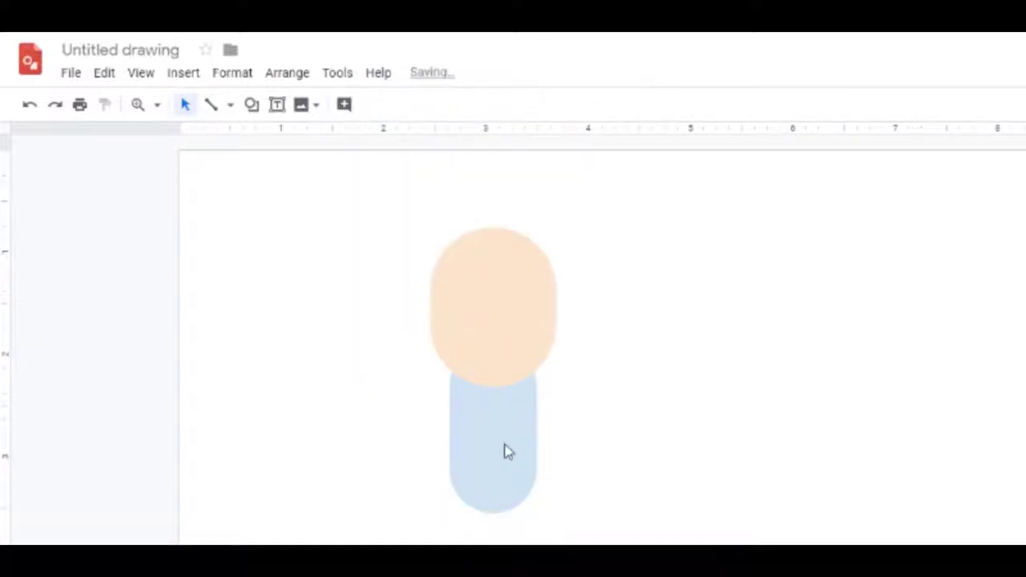
click(507, 453)
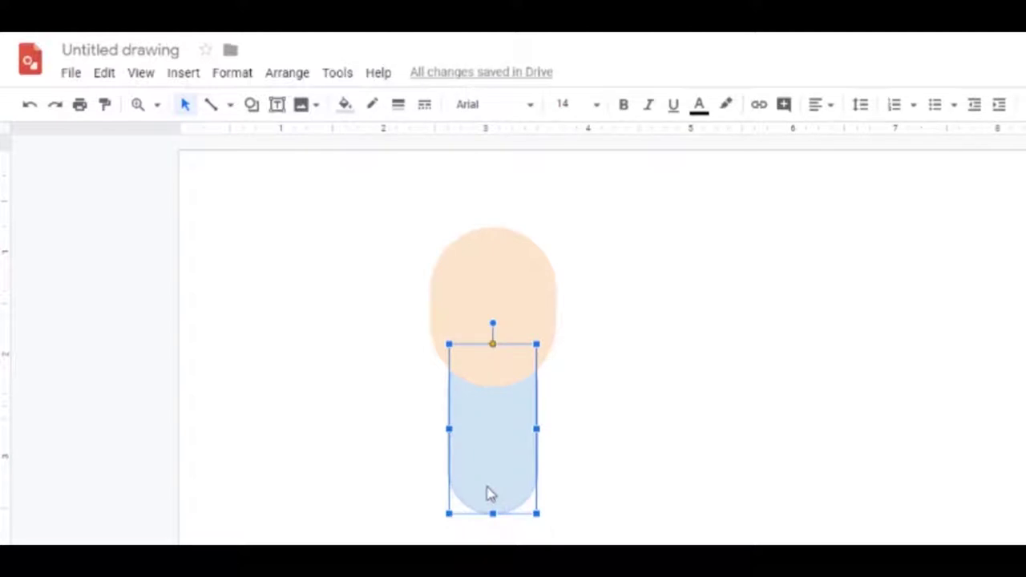
Draw a narrow rounded rectangle about 0.5 in wide and 1.7 in tall beside the body, with fully rounded ends
click(252, 107)
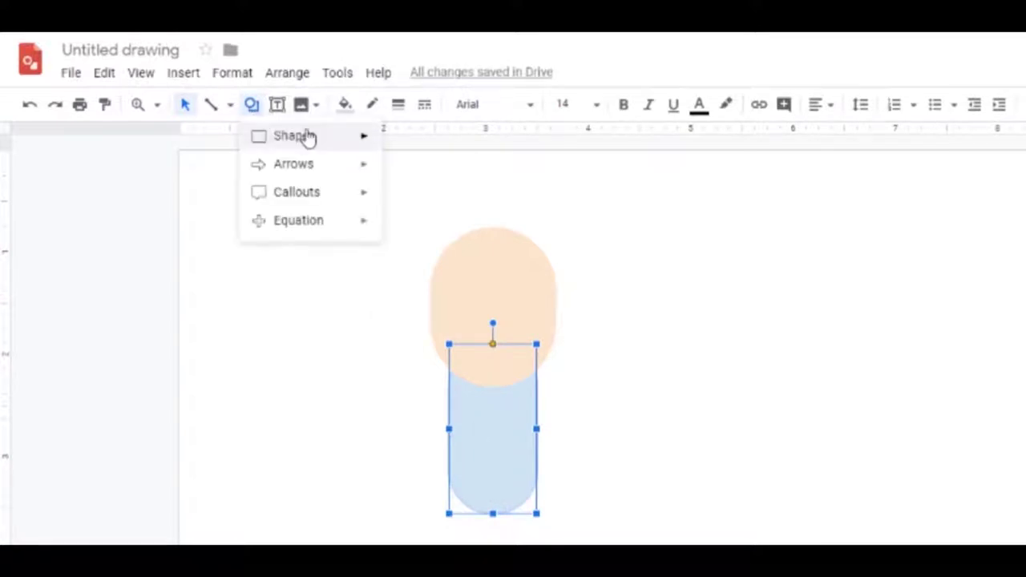
mouse_move(305, 135)
click(414, 145)
drag(679, 337, 728, 510)
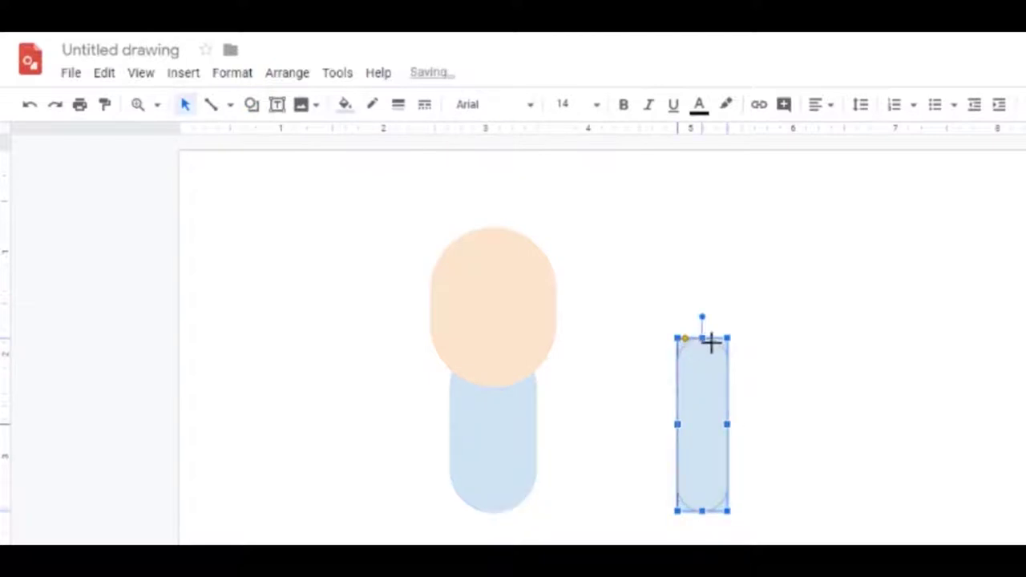
click(790, 369)
click(704, 403)
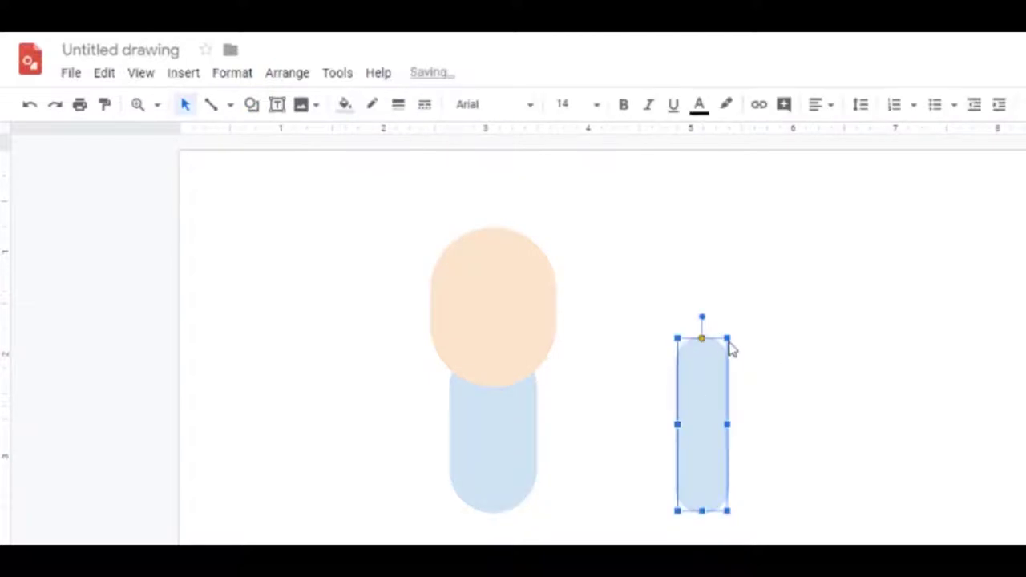
Shrink the narrow limb shape to about 0.25 in wide and 1.6 in tall and place a duplicate beside it
drag(727, 338, 701, 351)
click(792, 425)
click(693, 407)
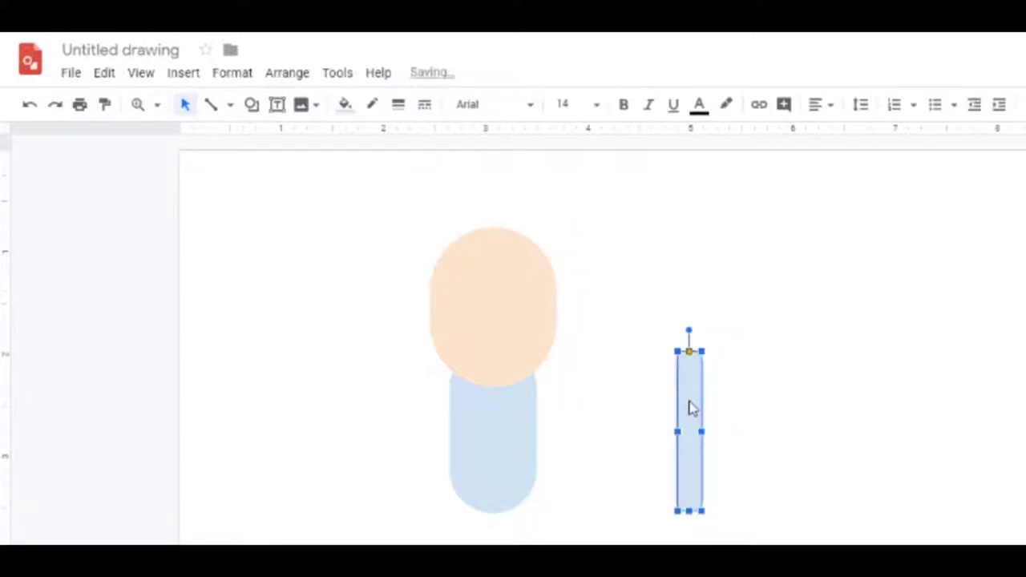
drag(692, 408, 719, 401)
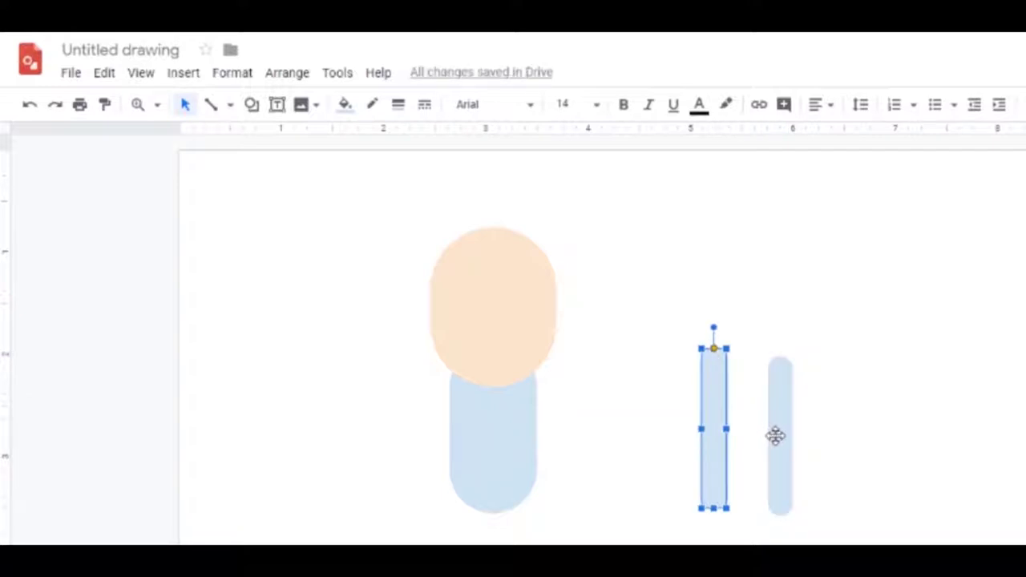
Duplicate one of the narrow limb shapes and place the copy alongside the other two, on the side nearer the body
right_click(713, 386)
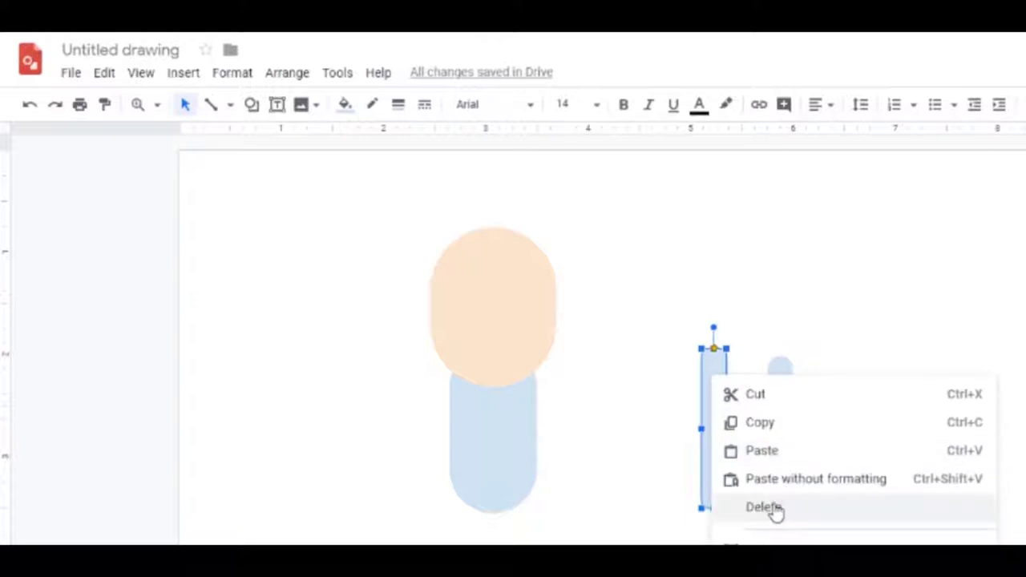
click(755, 425)
right_click(639, 401)
click(686, 472)
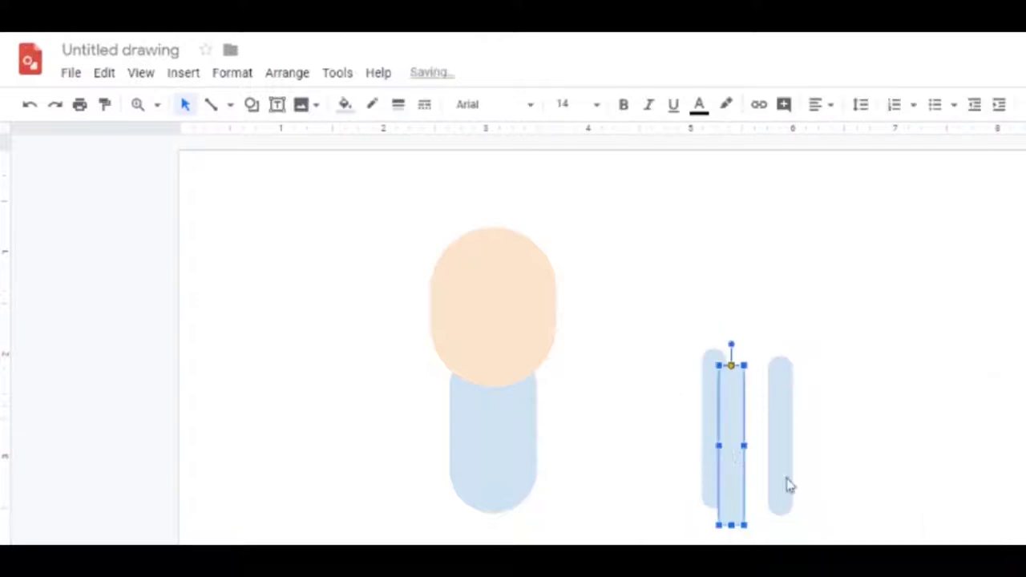
drag(719, 435, 676, 416)
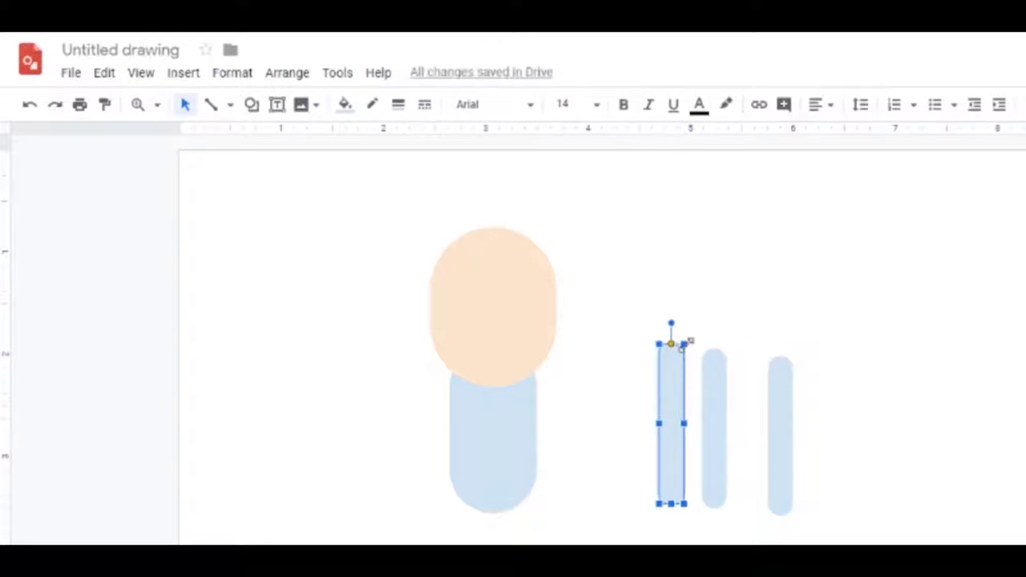
Recolor the fill and border of all three limb shapes with the light orange of the head
drag(633, 374, 848, 459)
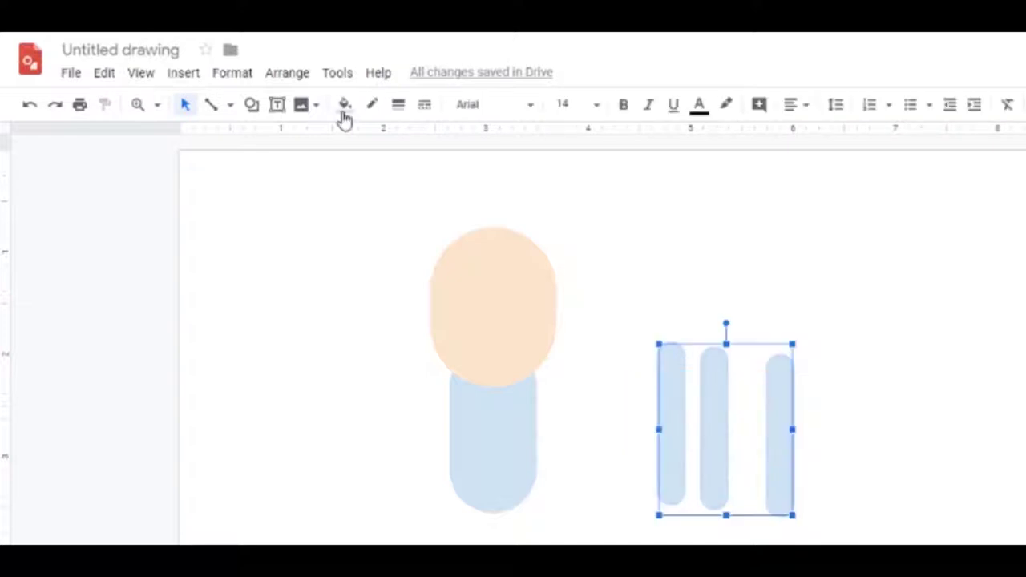
click(374, 105)
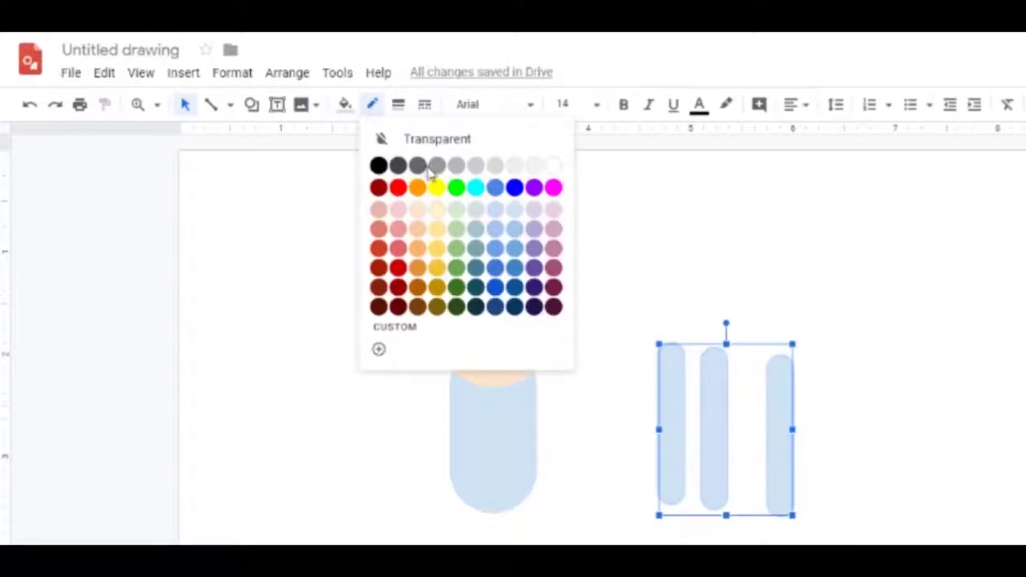
click(425, 212)
click(373, 105)
click(372, 107)
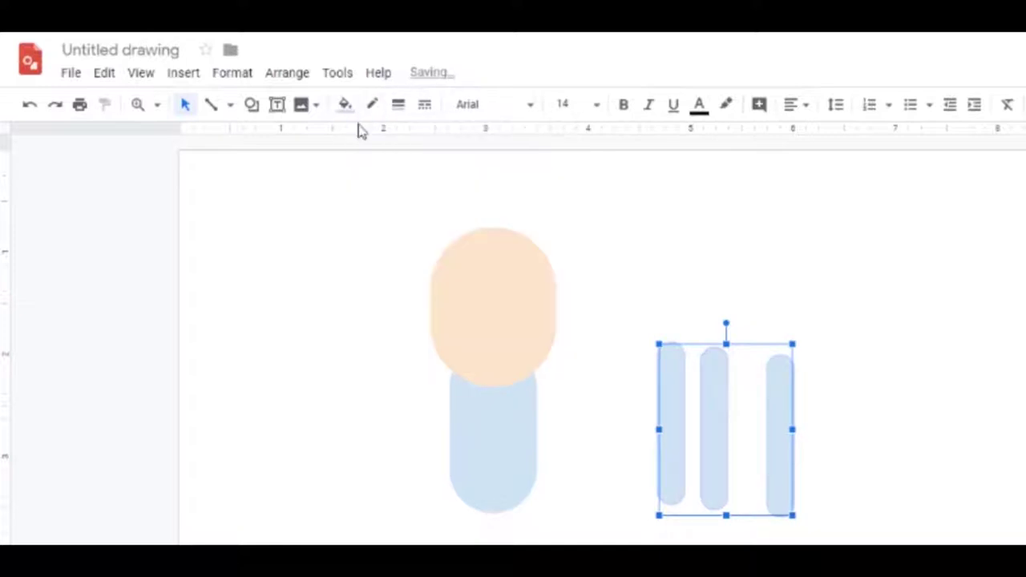
click(345, 104)
click(391, 246)
click(650, 318)
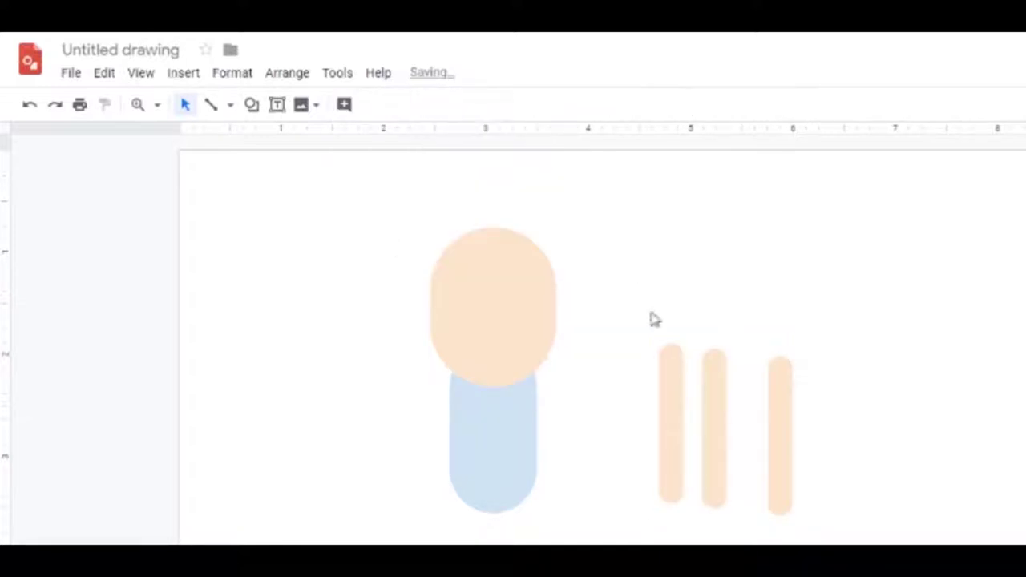
Rotate one limb so it slopes down and outward from the left shoulder, and shorten it to about 0.9 in as an upper arm
click(670, 360)
drag(670, 321, 435, 389)
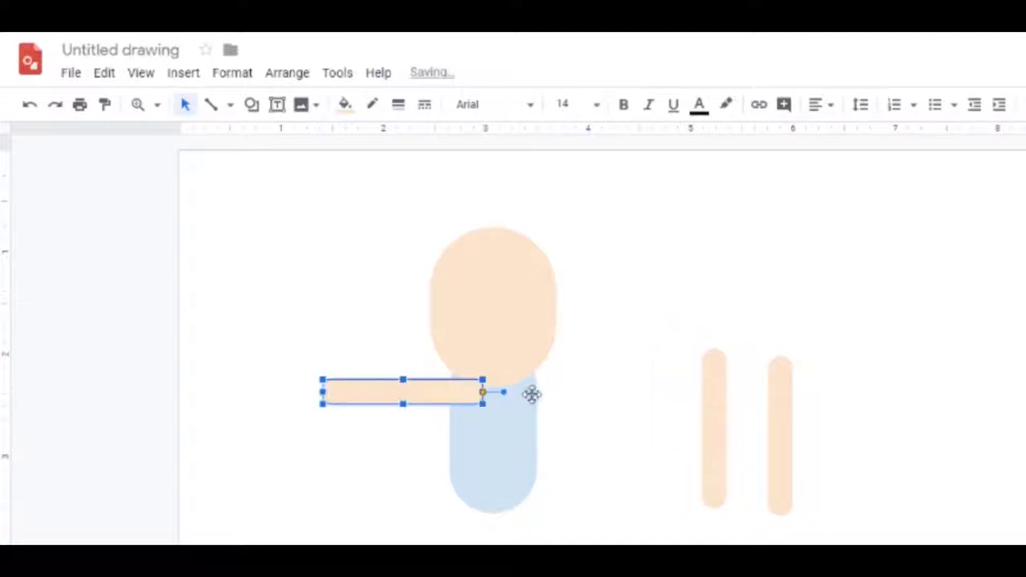
drag(504, 394, 491, 355)
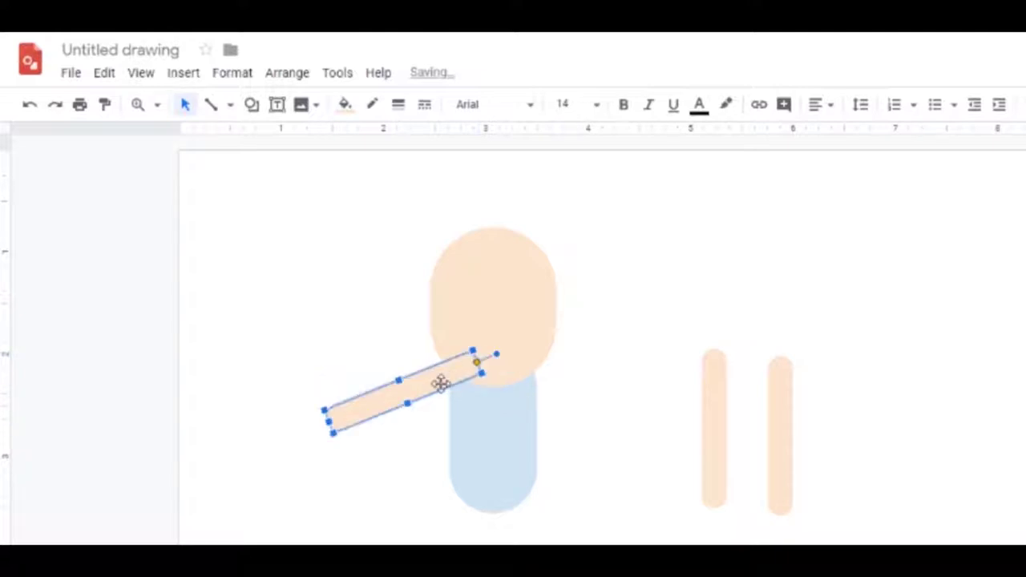
drag(440, 383, 439, 402)
drag(328, 438, 387, 419)
click(596, 470)
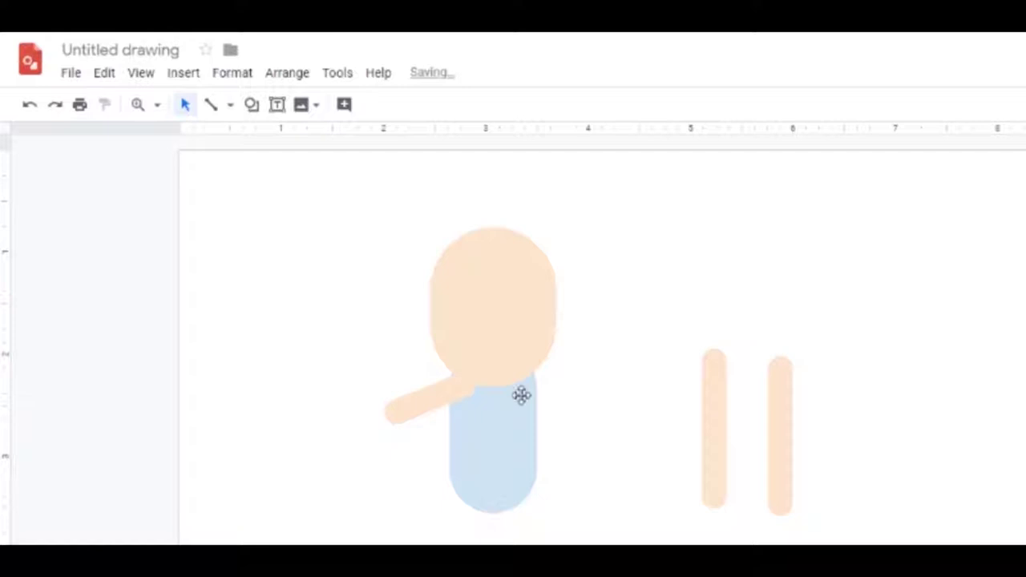
Bring the head and body together in front of the upper arm
drag(591, 440, 505, 315)
right_click(505, 314)
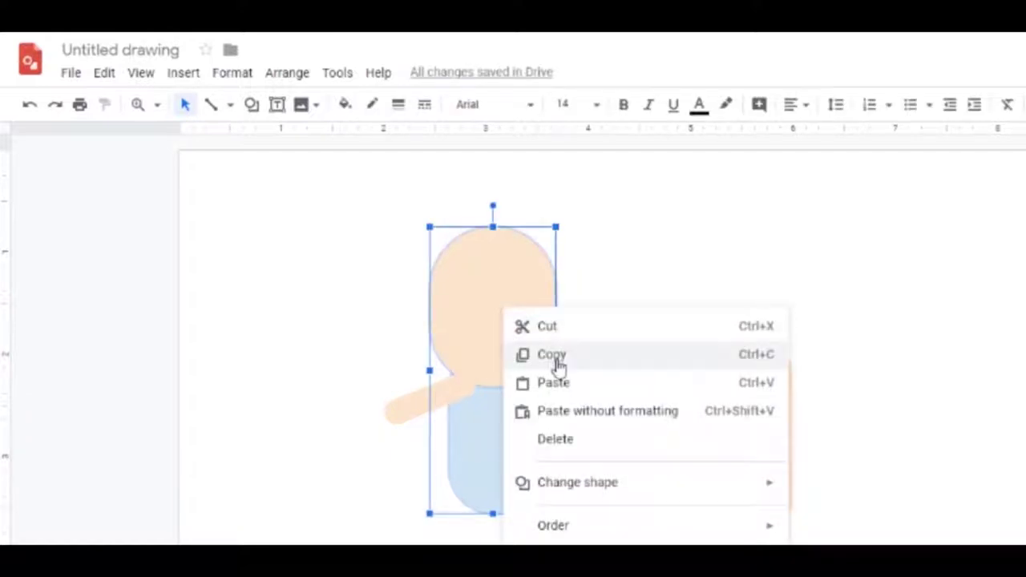
mouse_move(575, 527)
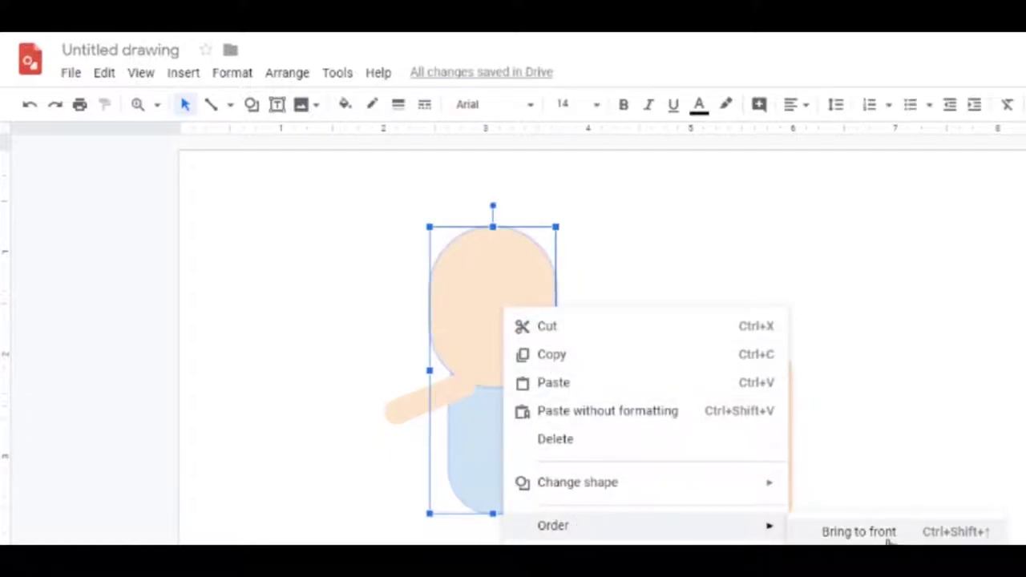
click(858, 531)
click(583, 378)
Tilt a second limb from the elbow back toward the hip and shorten it to about 1.1 in as the forearm
drag(709, 417, 399, 479)
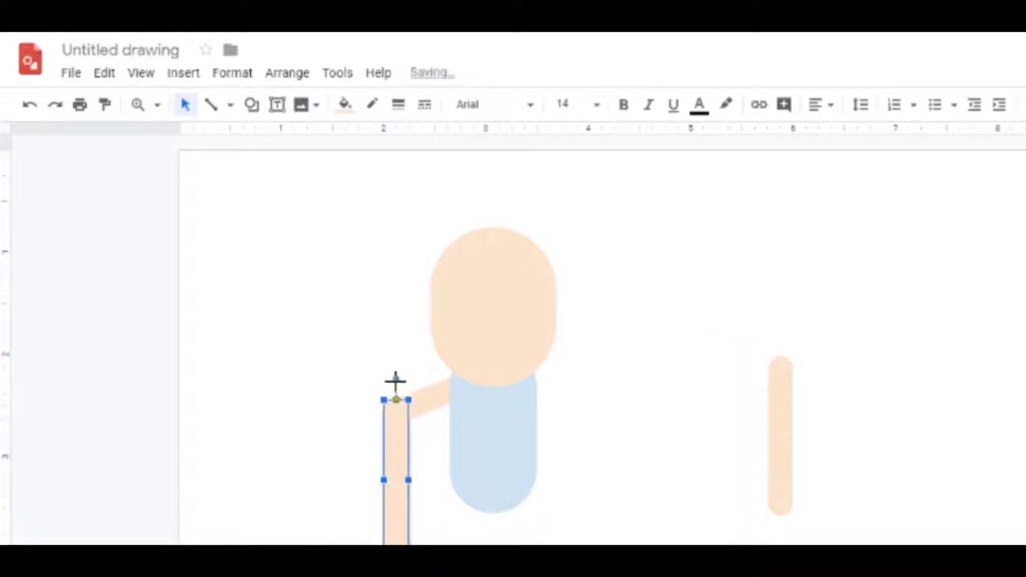
drag(395, 382, 332, 387)
drag(361, 428, 401, 415)
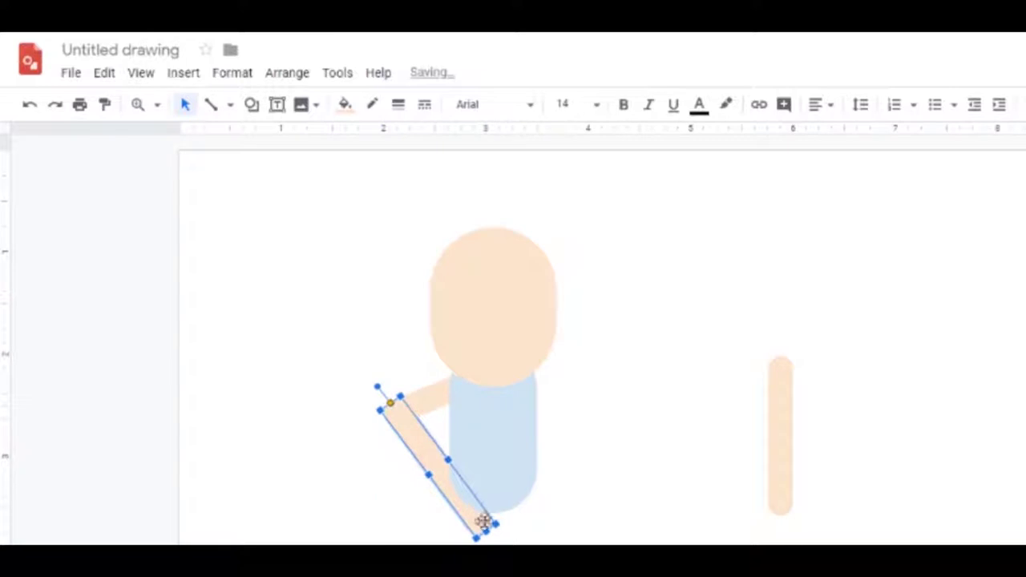
drag(453, 492, 450, 489)
click(639, 502)
click(460, 477)
click(700, 466)
Rotate the upper arm to a steeper downward slope and reposition it against the shoulder
click(472, 394)
drag(490, 374, 479, 350)
click(681, 449)
drag(438, 396, 434, 405)
click(428, 403)
click(681, 449)
Lower the forearm so its upper end meets the upper arm at the elbow
click(435, 466)
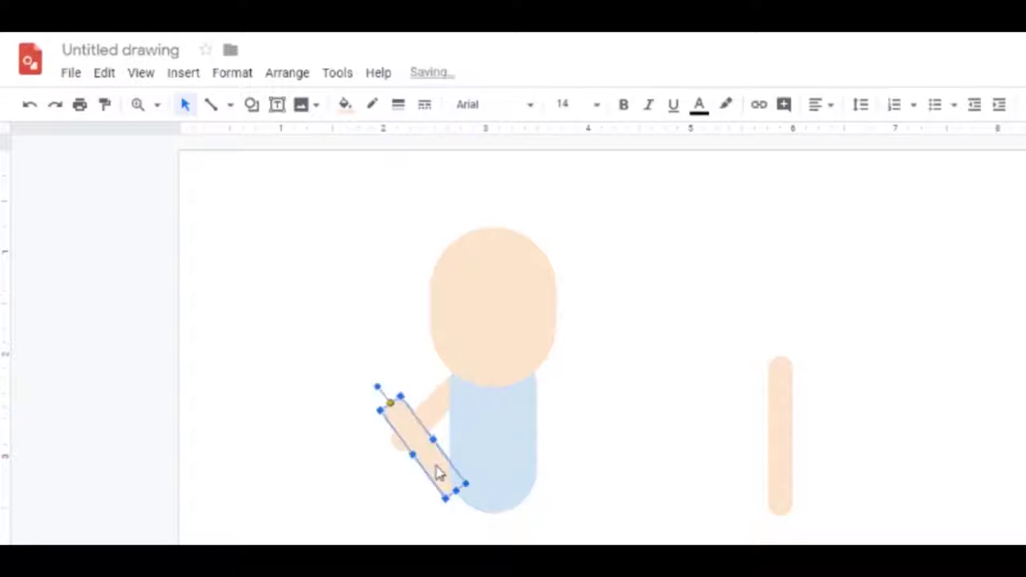
drag(436, 467, 443, 491)
click(648, 448)
click(455, 501)
click(648, 487)
Place a mirrored copy of the bent arm on the other side of the body and send it to the back
click(774, 440)
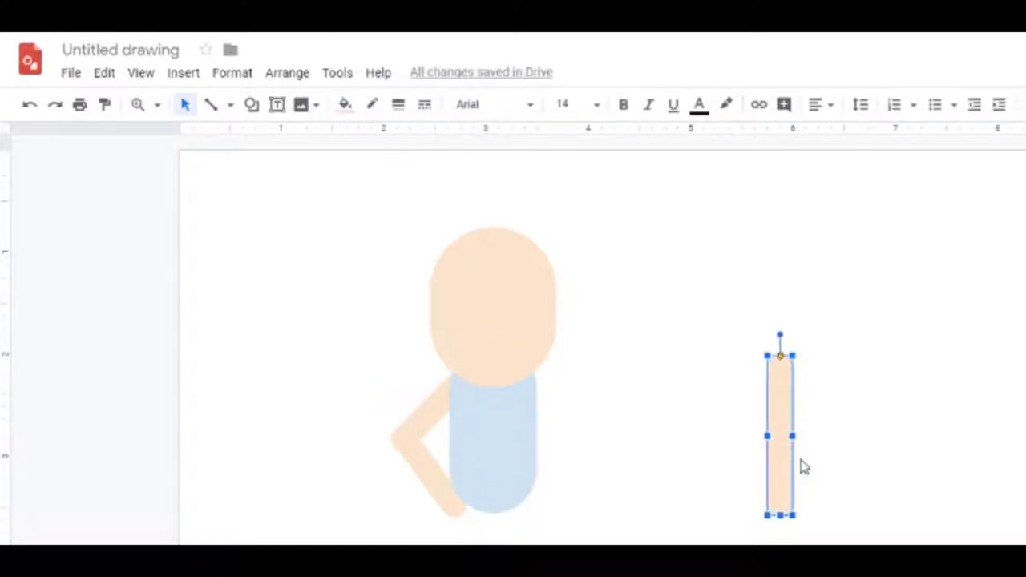
drag(371, 390, 442, 496)
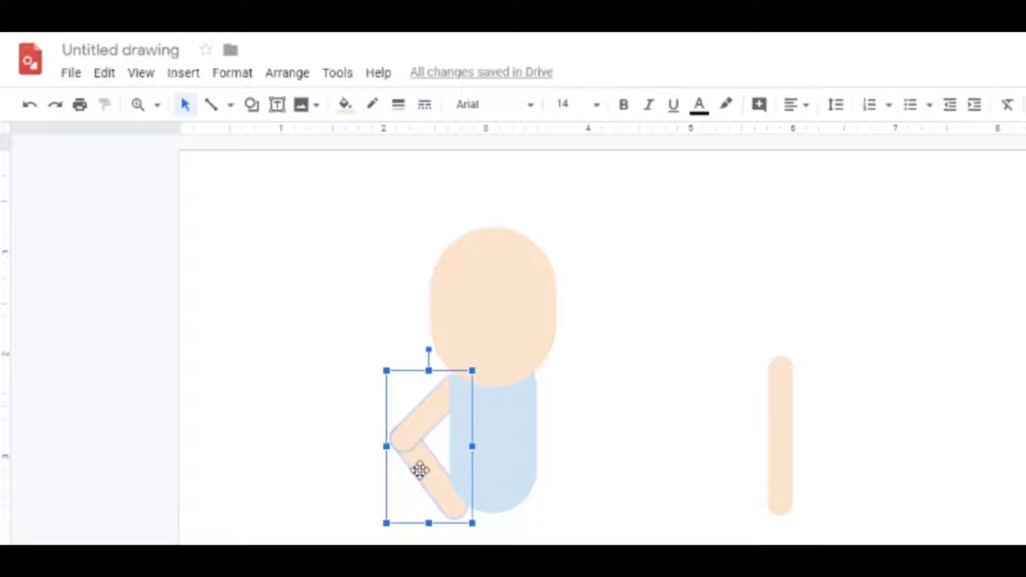
drag(412, 430, 562, 414)
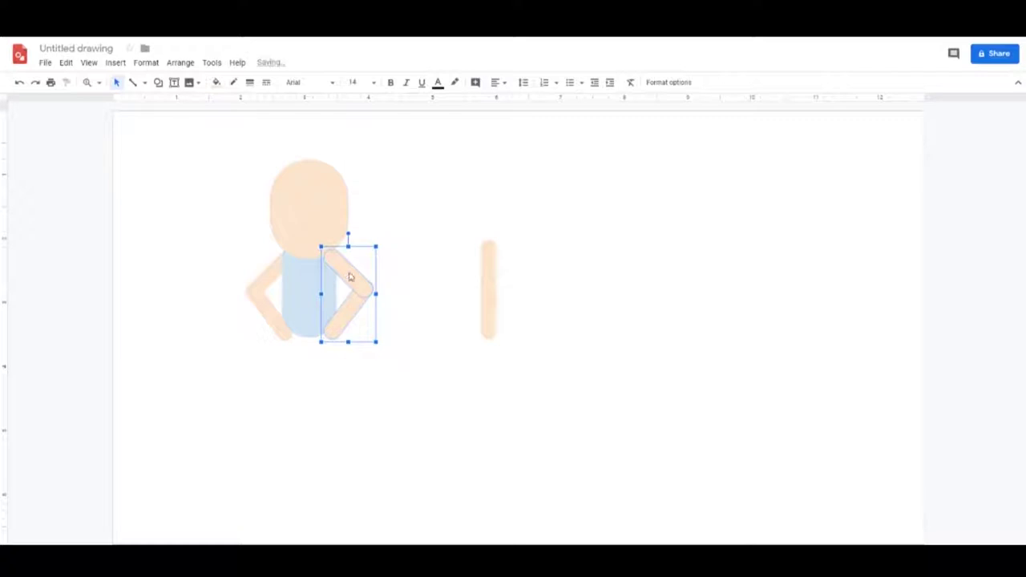
right_click(350, 276)
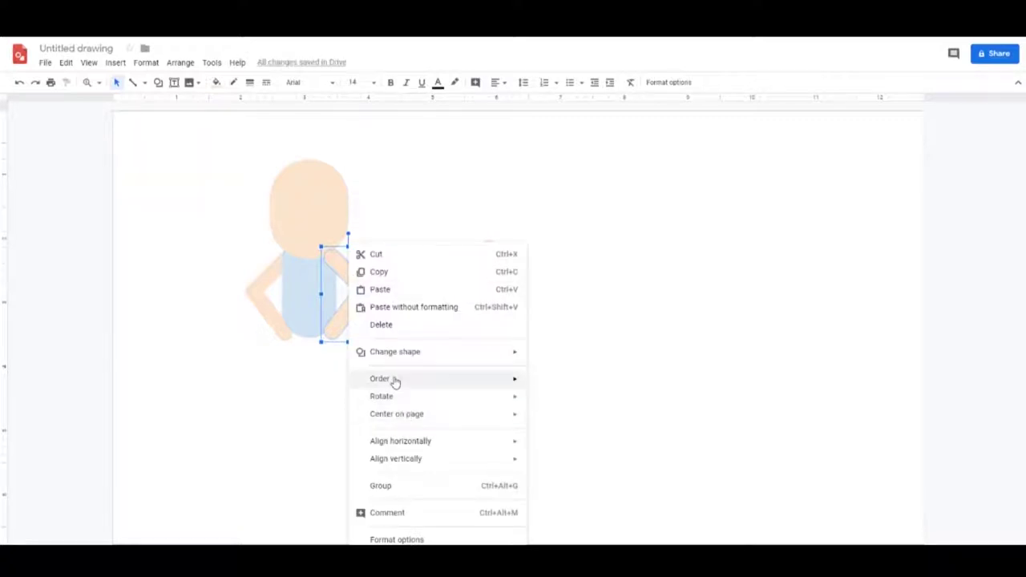
mouse_move(394, 380)
click(583, 437)
click(648, 377)
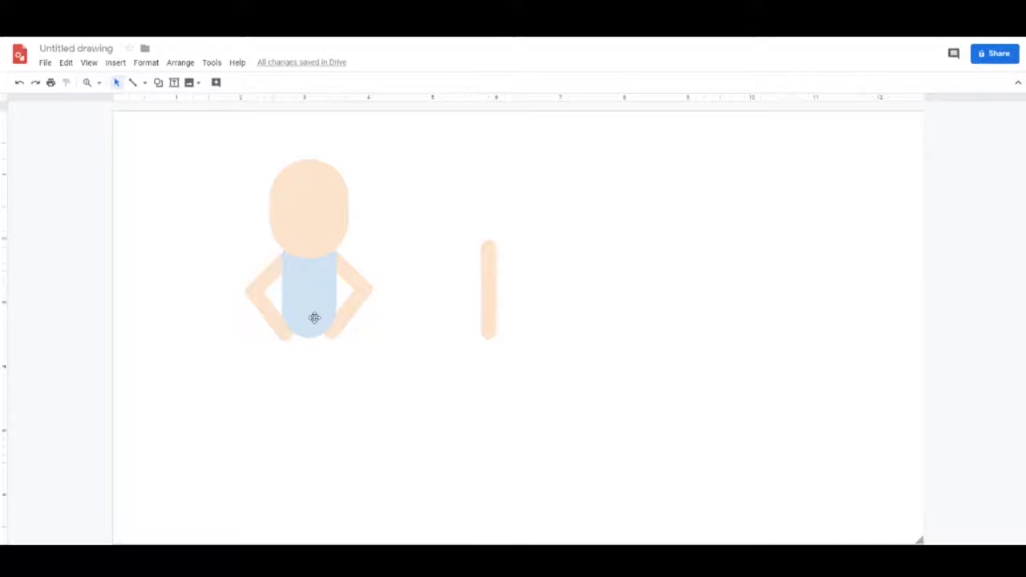
Resize the remaining limb to about 0.35 in wide and 1.25 in tall and place it behind the body's lower left as a leg
click(488, 315)
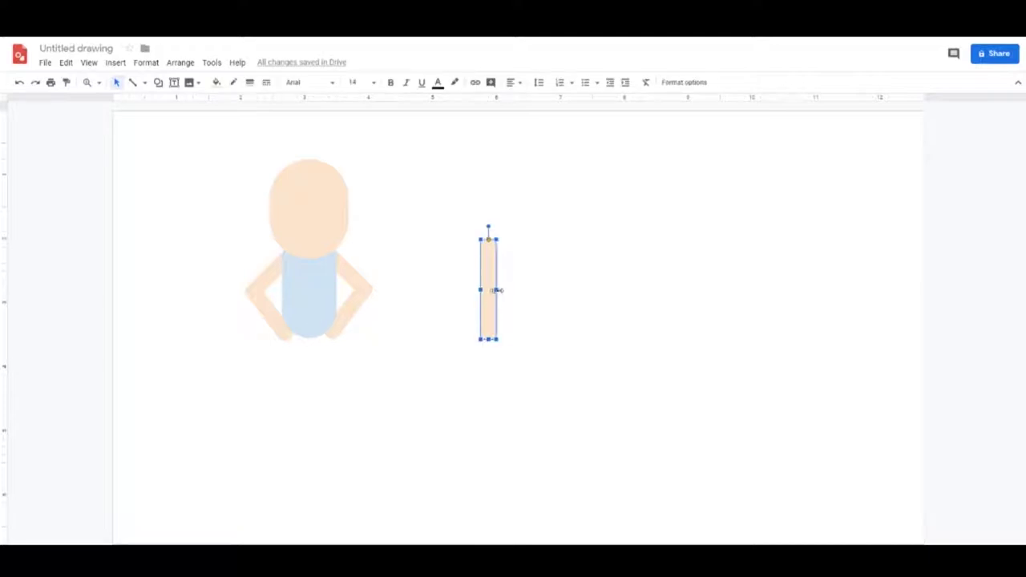
drag(497, 291, 291, 341)
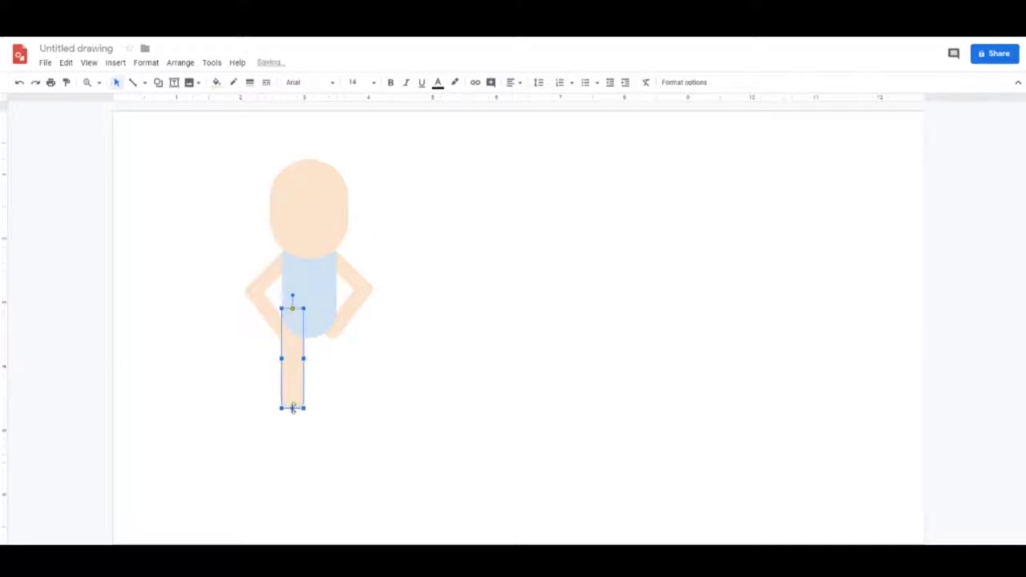
drag(293, 388, 293, 388)
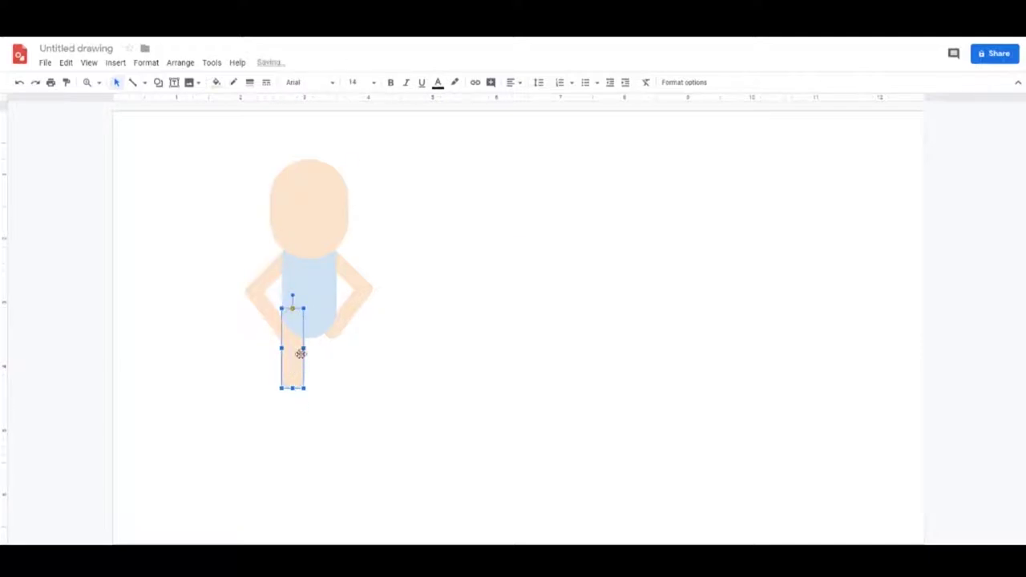
Try a duplicate of the leg under the body's right side, sent to the back, and delete that copy
drag(291, 353, 323, 351)
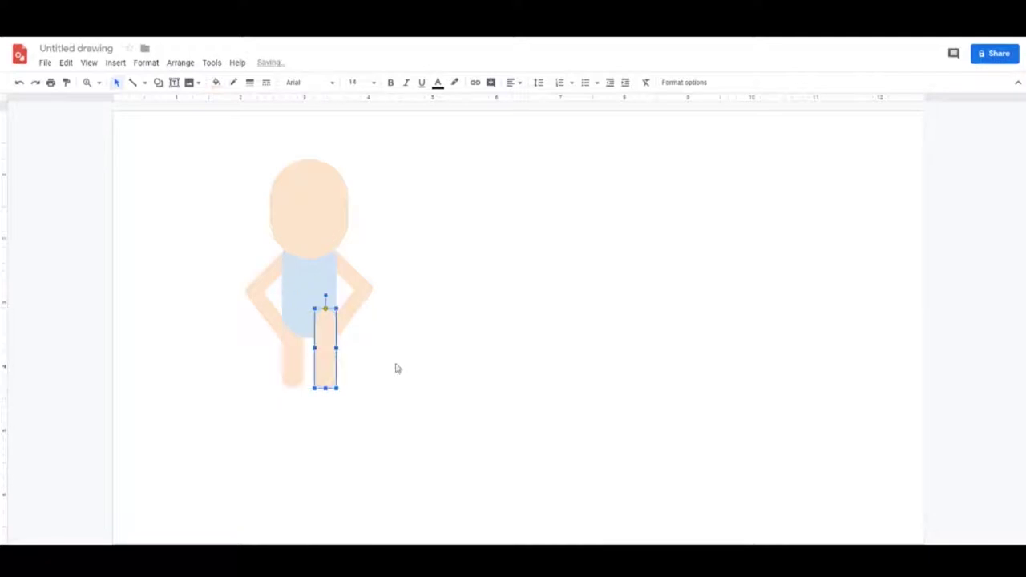
click(418, 390)
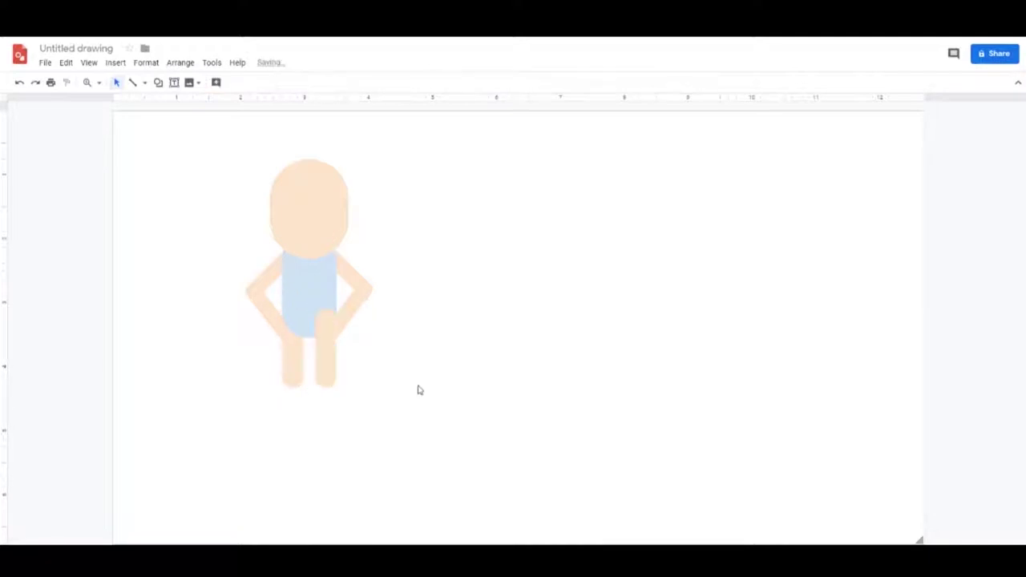
right_click(325, 356)
mouse_move(376, 232)
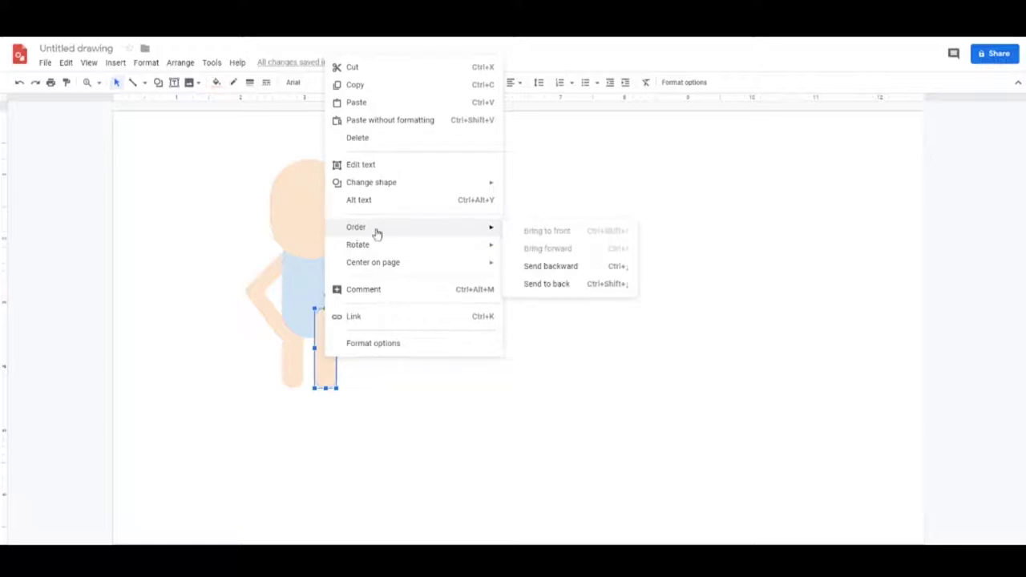
click(611, 292)
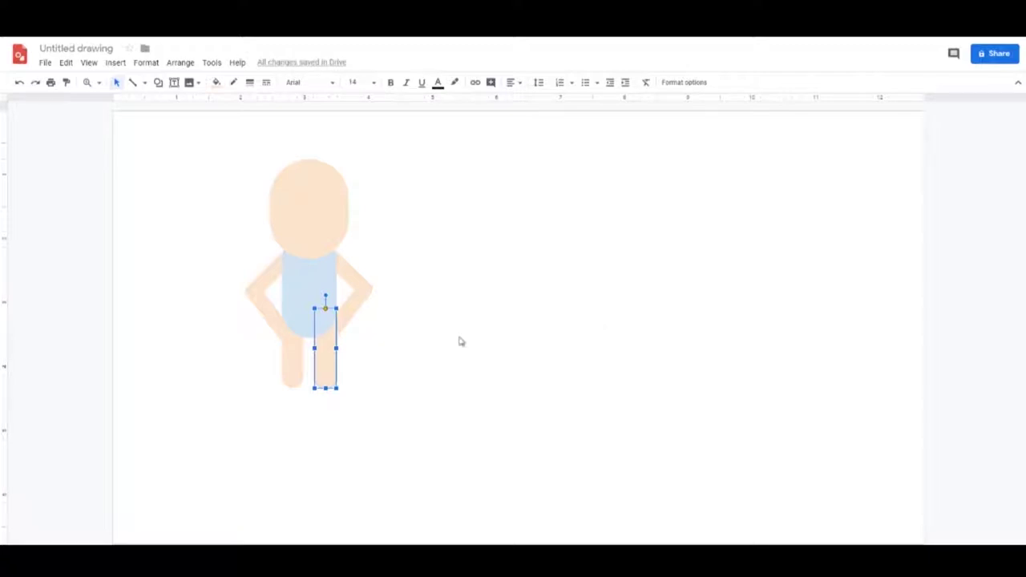
click(416, 387)
click(291, 369)
key(Delete)
Widen the left leg to about 0.4 in, duplicate it under the body's right side and send the copy behind the body
click(303, 366)
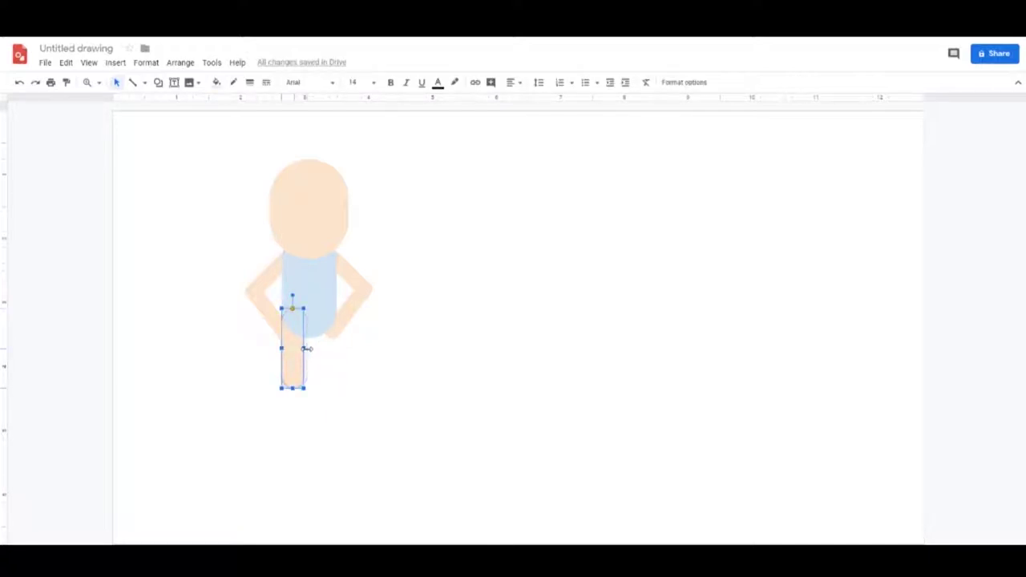
drag(294, 358, 324, 357)
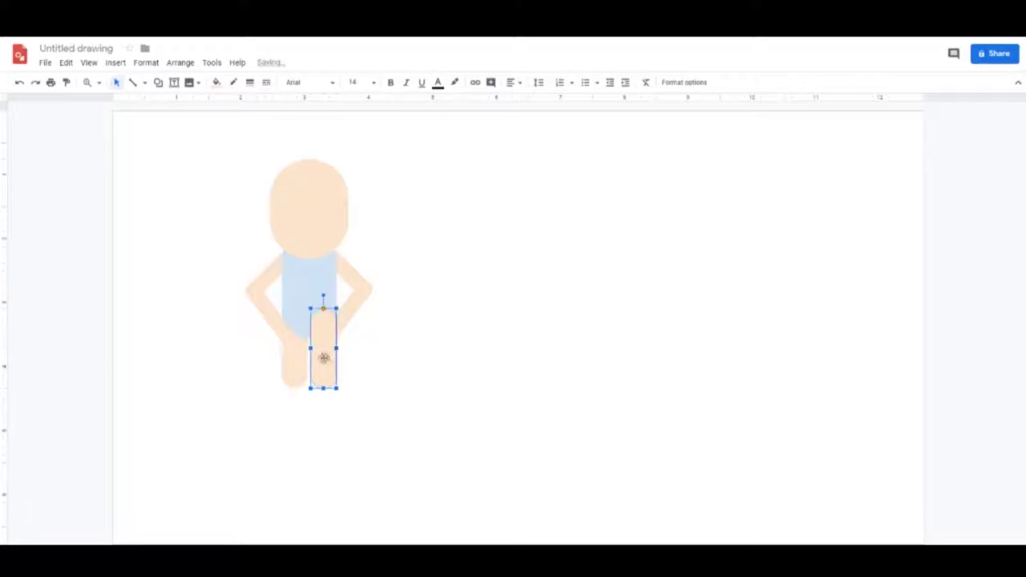
click(442, 376)
click(327, 359)
key(ctrl+Down)
click(403, 386)
Try covering the hips with a lowered copy of the blue body with less rounded corners, and delete that copy
click(305, 297)
drag(304, 298, 306, 314)
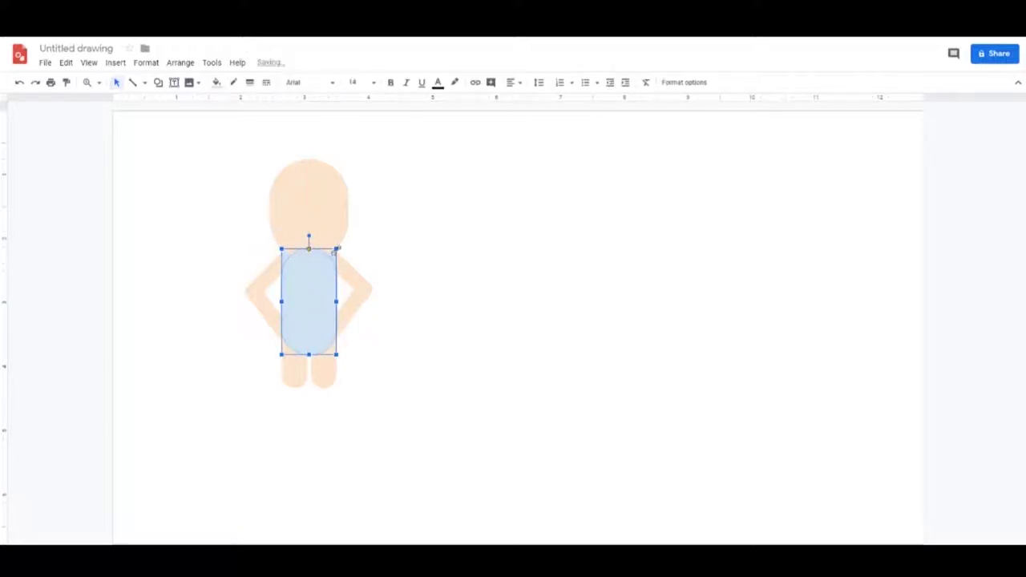
drag(336, 249, 336, 324)
click(462, 360)
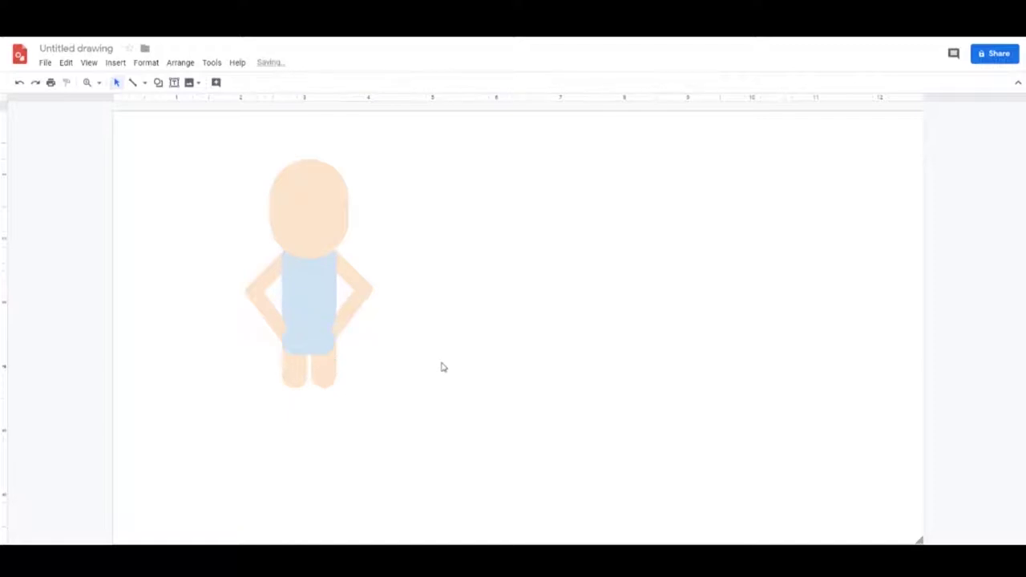
click(315, 343)
key(Delete)
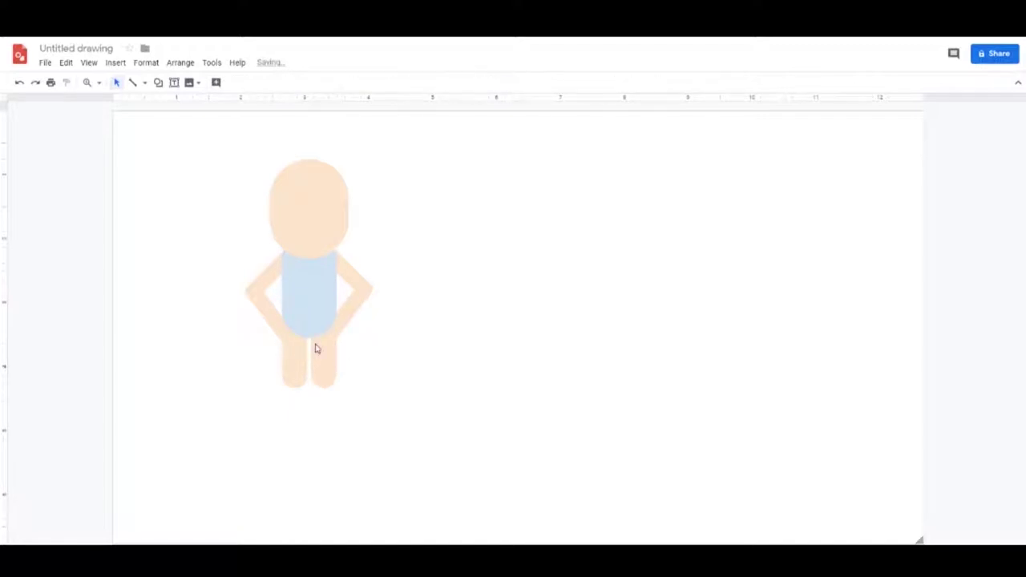
Draw a rounded rectangle about 0.9 in wide and 0.7 in tall over the hips and tops of the legs
click(159, 84)
mouse_move(196, 105)
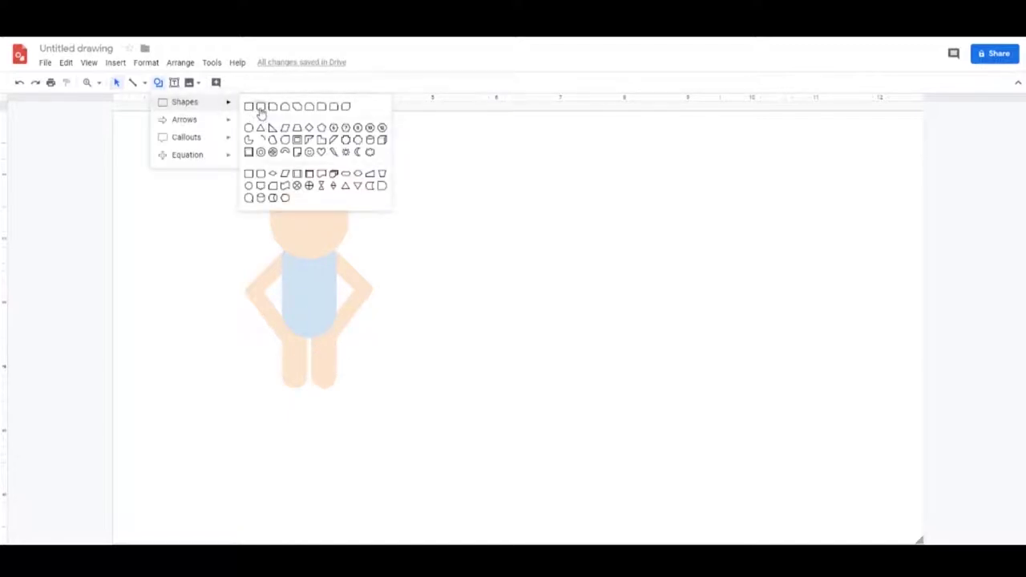
click(261, 106)
drag(282, 315, 337, 358)
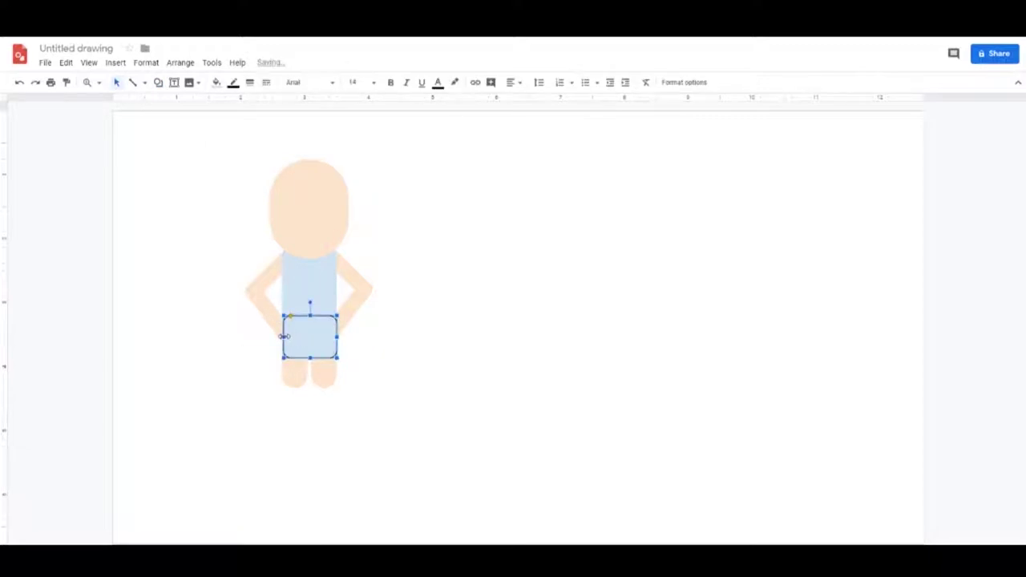
Remove the border of the rounded rectangle over the hips and fill it dark red
click(233, 82)
click(242, 101)
click(216, 82)
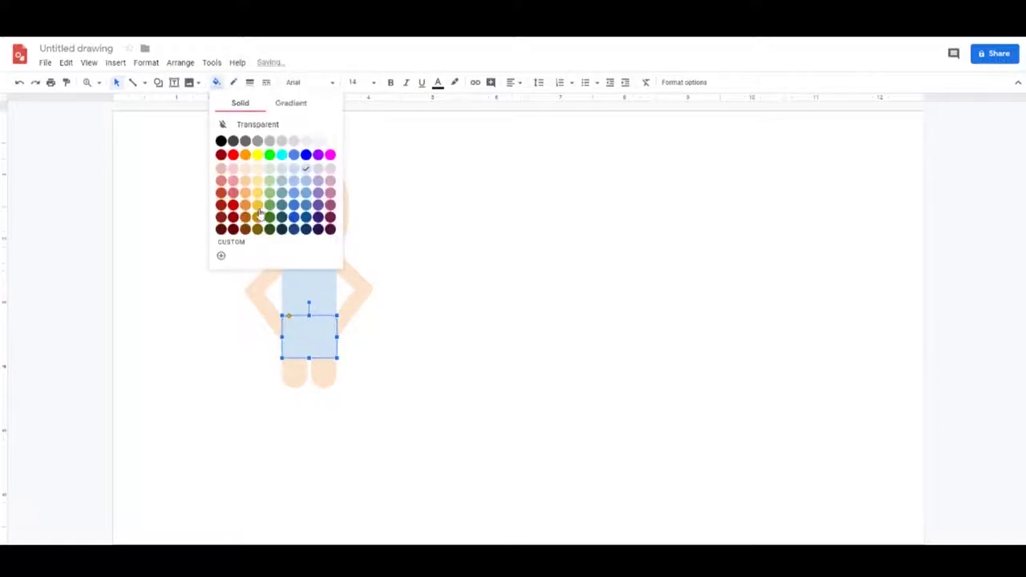
click(221, 206)
click(440, 273)
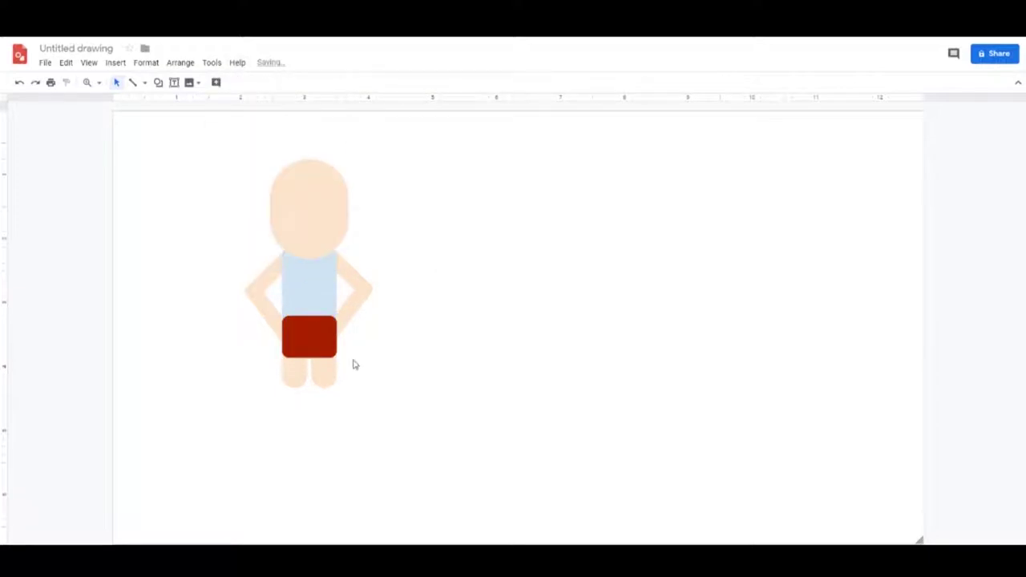
Place a copy of the left leg about 1 in lower as its lower part, and duplicate it under the right leg
click(294, 383)
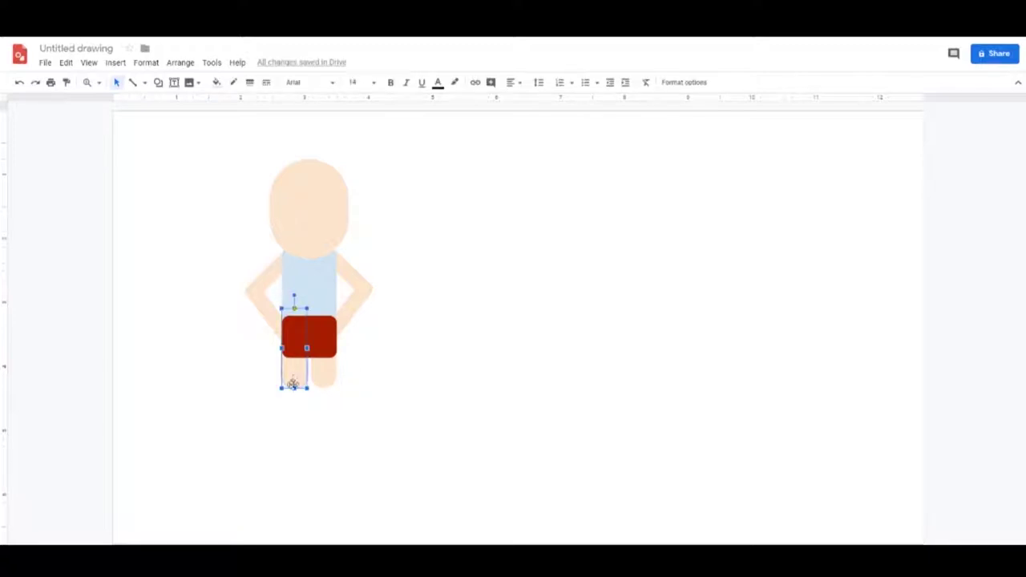
drag(294, 381, 302, 434)
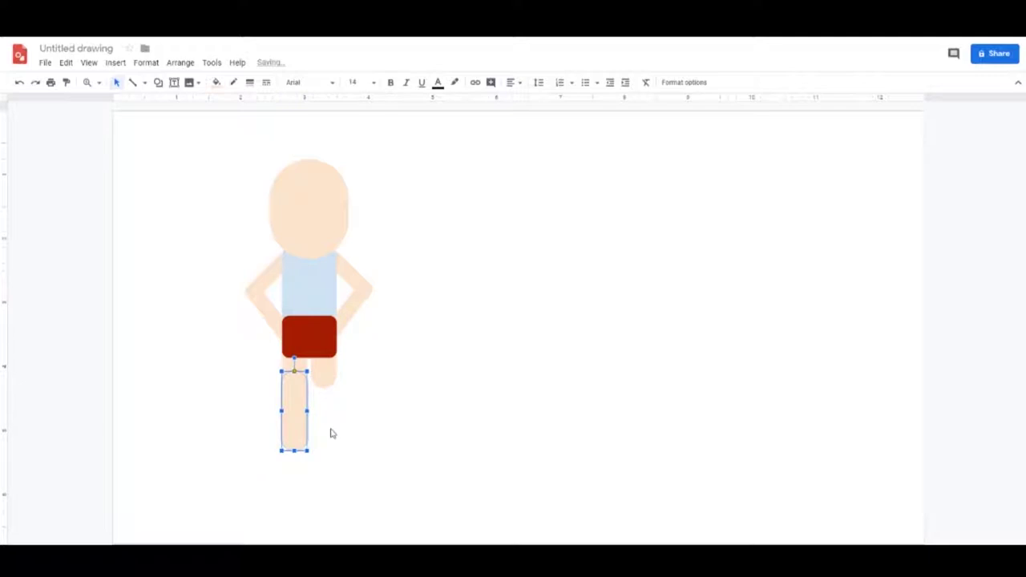
click(299, 404)
drag(296, 396, 324, 400)
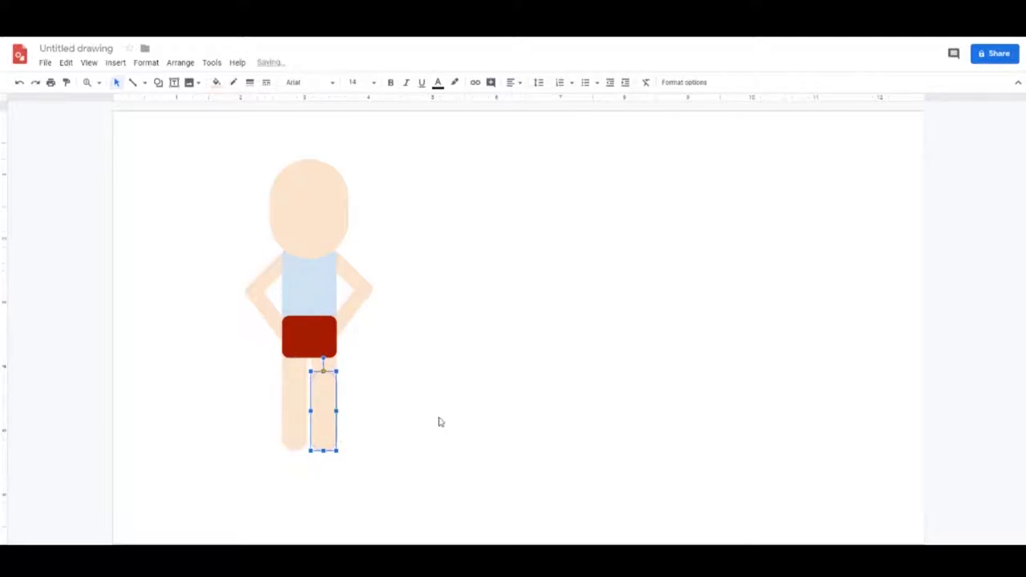
click(440, 422)
click(328, 419)
click(432, 458)
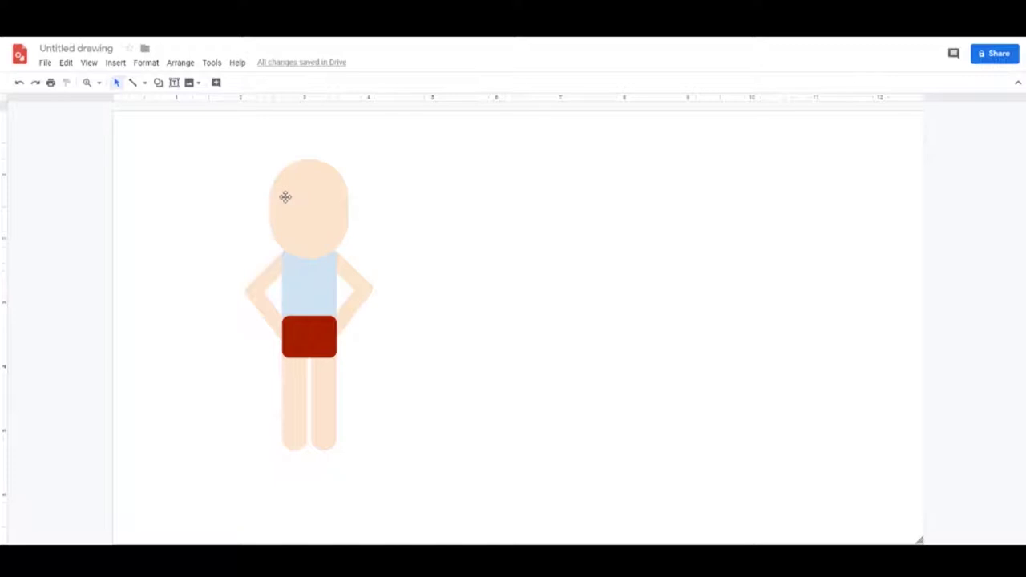
Draw a shoe about 0.5 in wide and 0.15 in tall over the left foot as a borderless dark gray rounded rectangle
click(157, 82)
mouse_move(188, 104)
click(262, 106)
drag(277, 442, 307, 451)
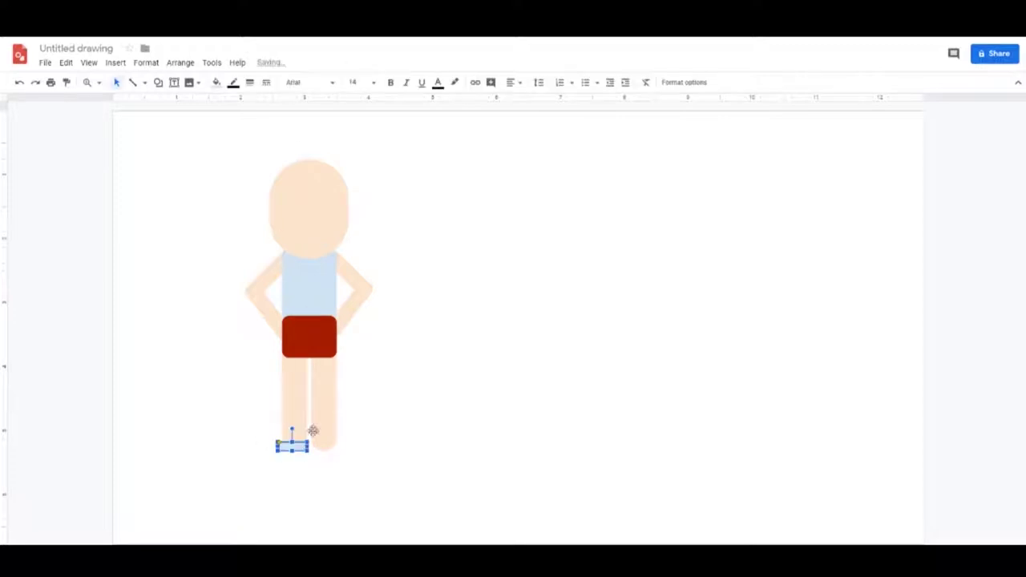
click(233, 81)
click(241, 102)
click(216, 82)
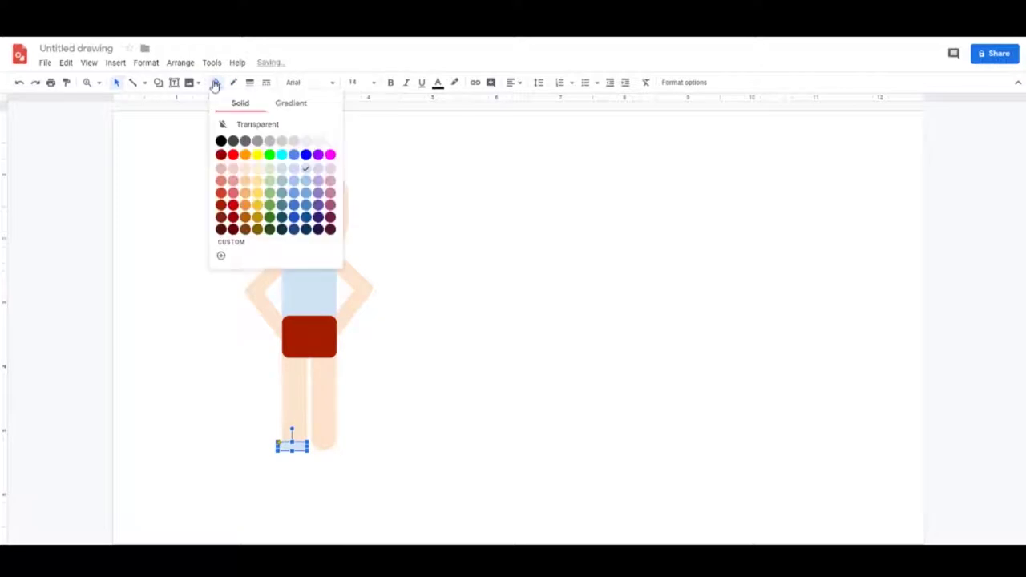
click(233, 141)
click(382, 413)
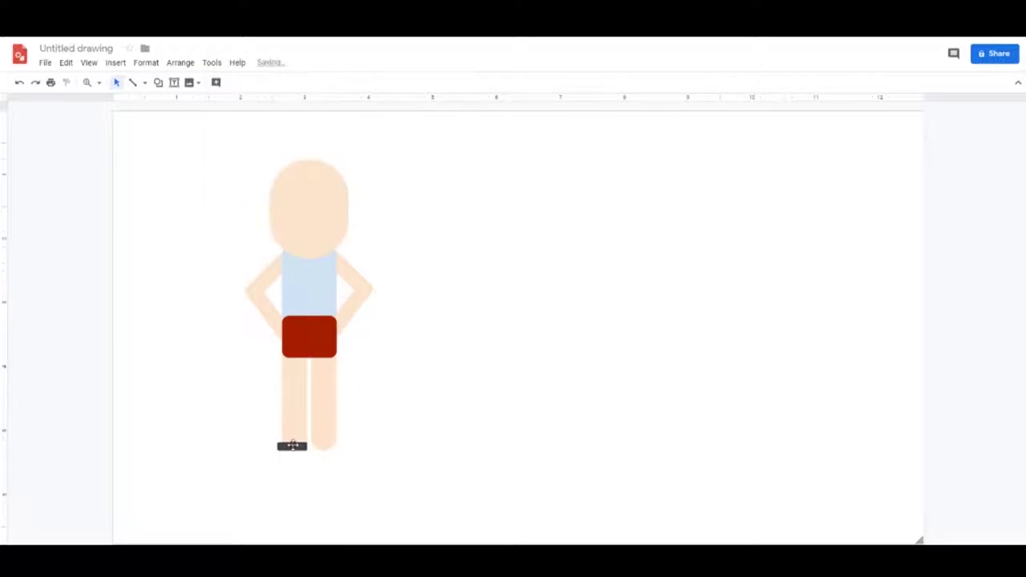
Duplicate the dark gray shoe onto the right foot, level with the first one
click(293, 446)
drag(302, 449, 336, 449)
click(399, 442)
drag(269, 160, 243, 168)
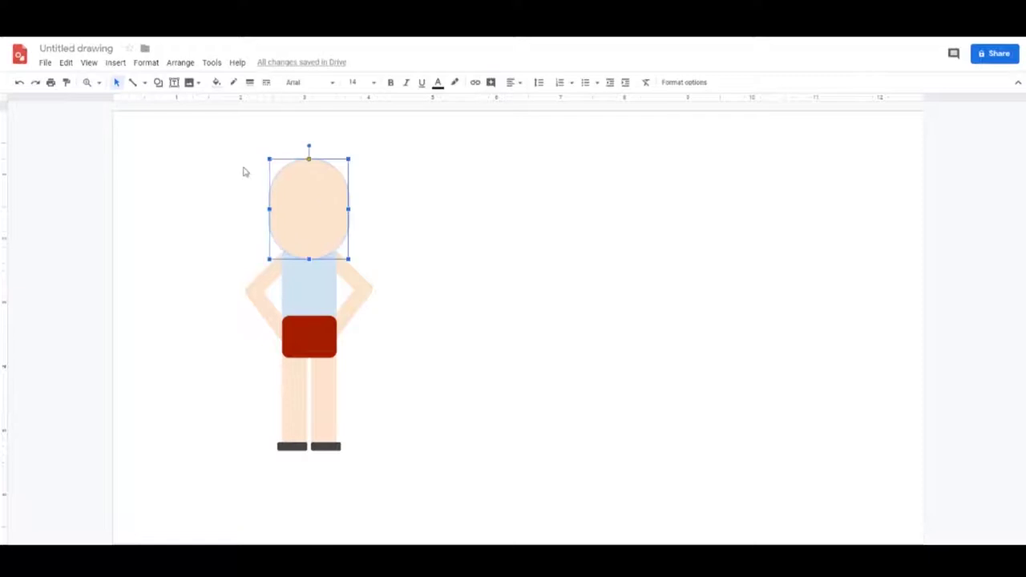
click(239, 146)
Draw a circle about 2.9 in in diameter for the iris in the empty area to the right of the character
click(157, 82)
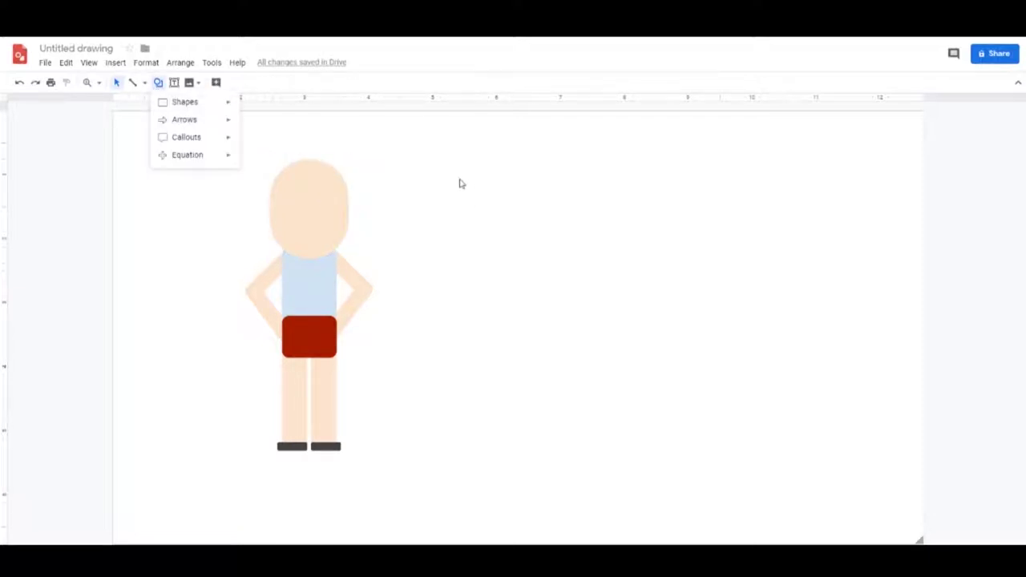
mouse_move(197, 106)
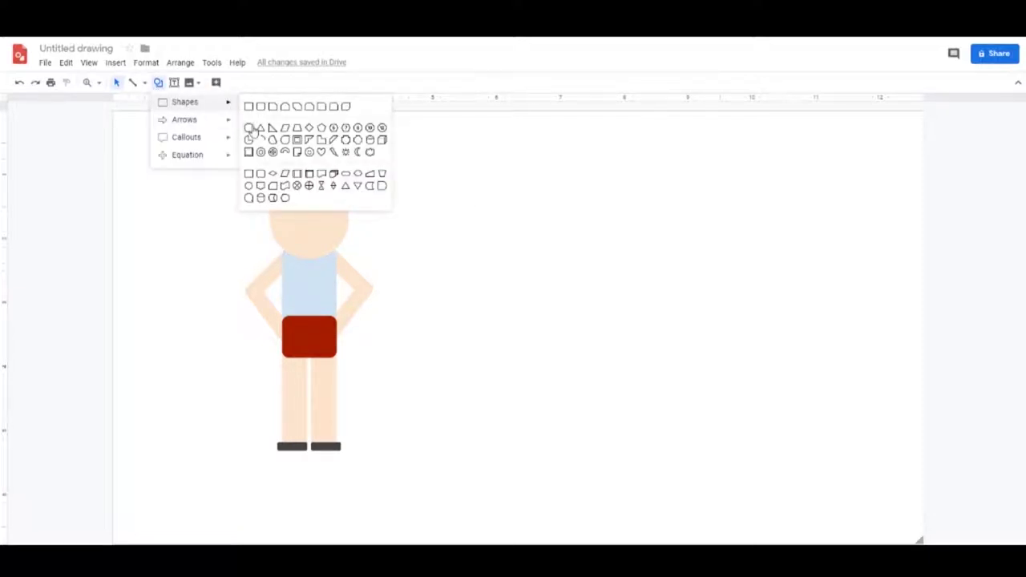
click(250, 128)
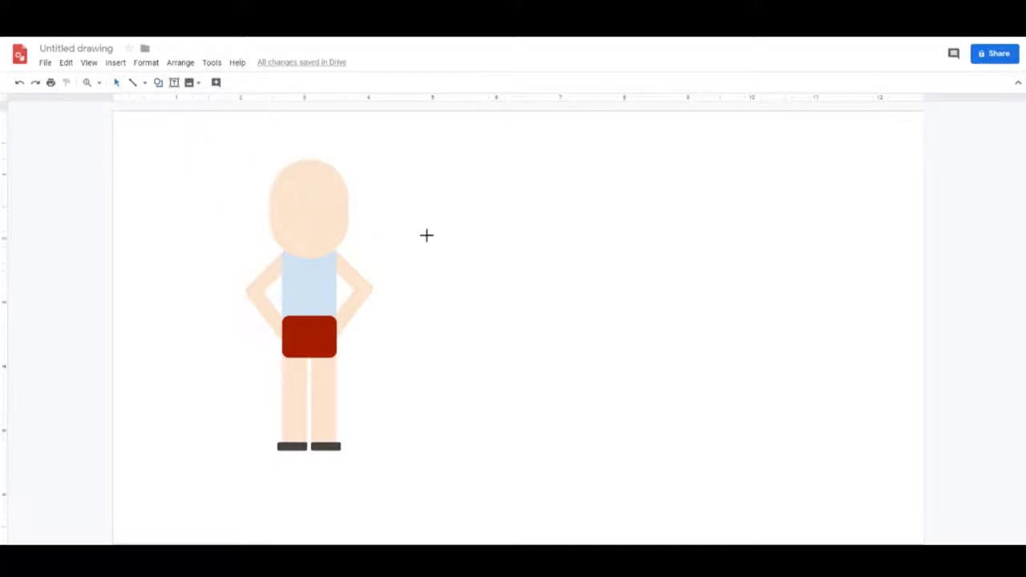
drag(437, 220, 624, 406)
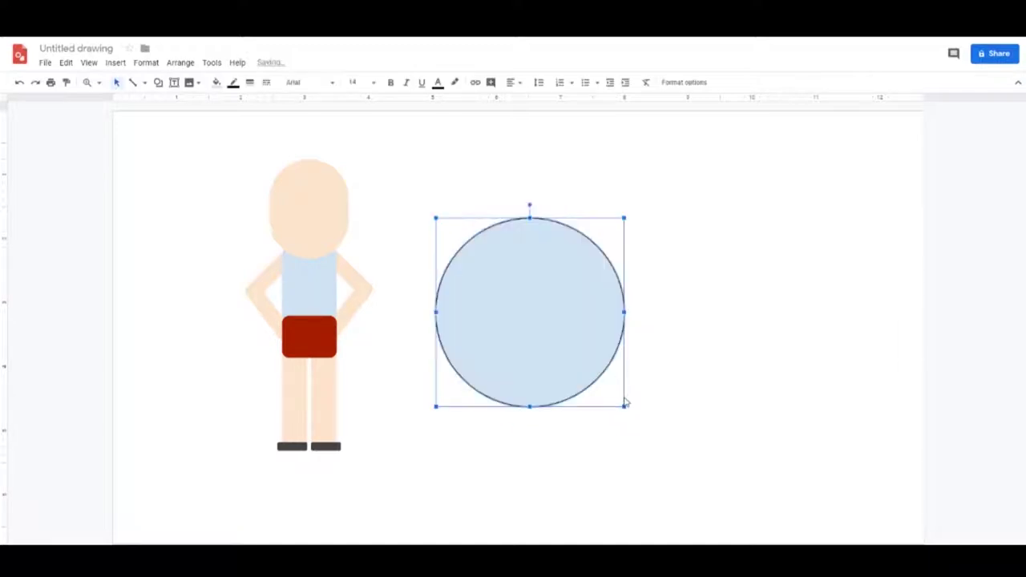
drag(508, 301, 595, 299)
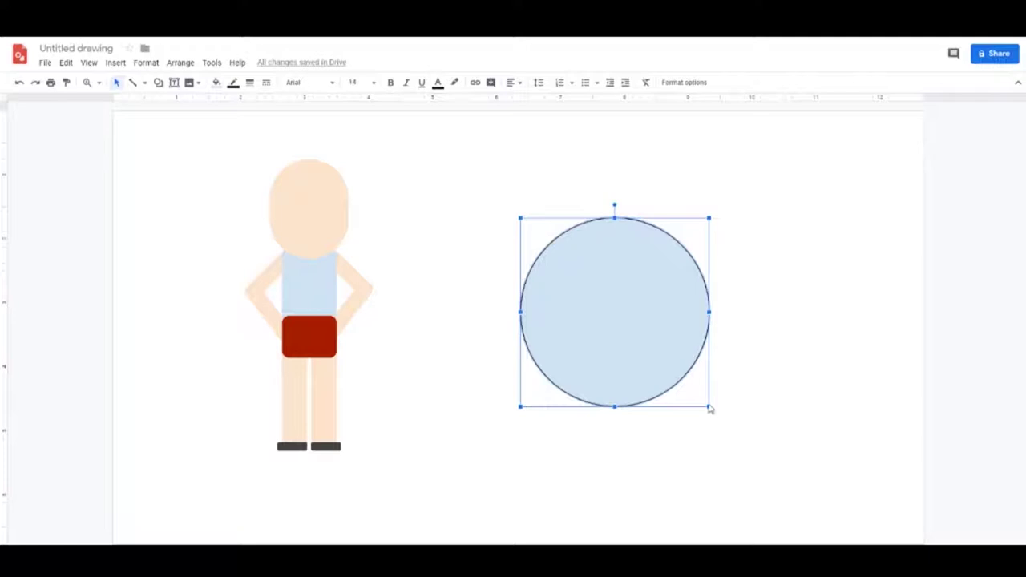
drag(707, 405, 713, 307)
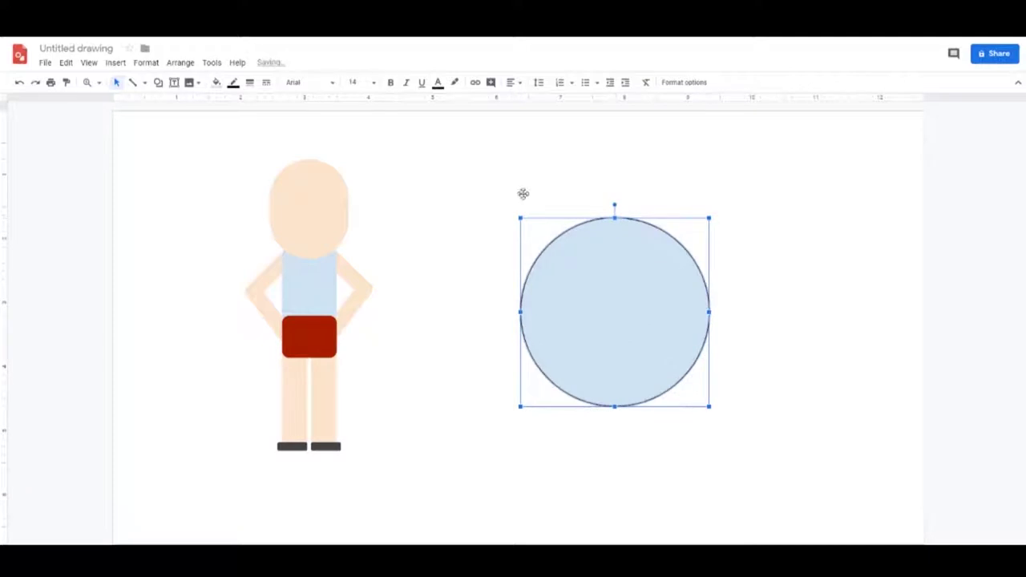
Fill the large circle with a slightly darker light blue and make its border transparent
click(215, 82)
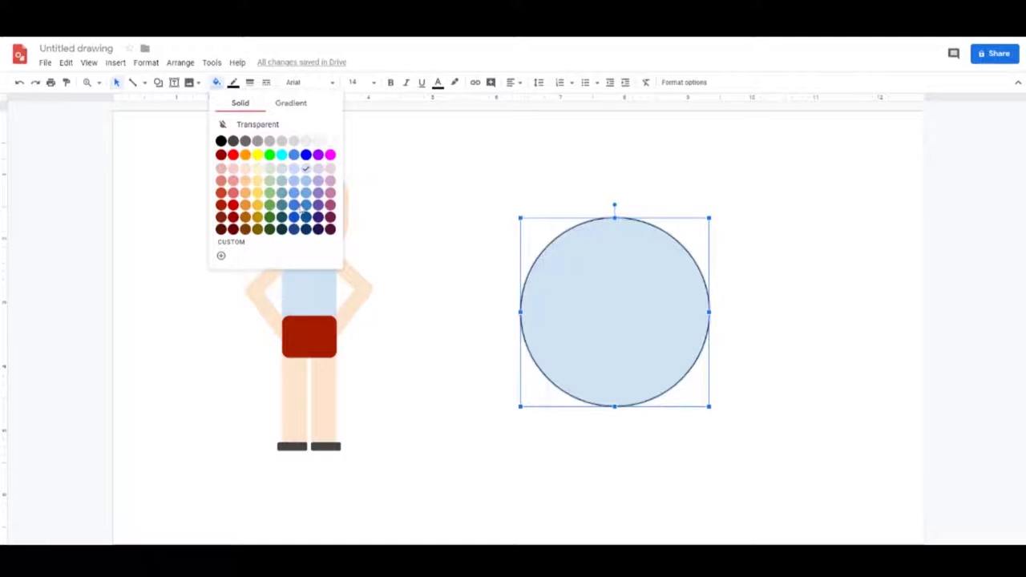
click(307, 185)
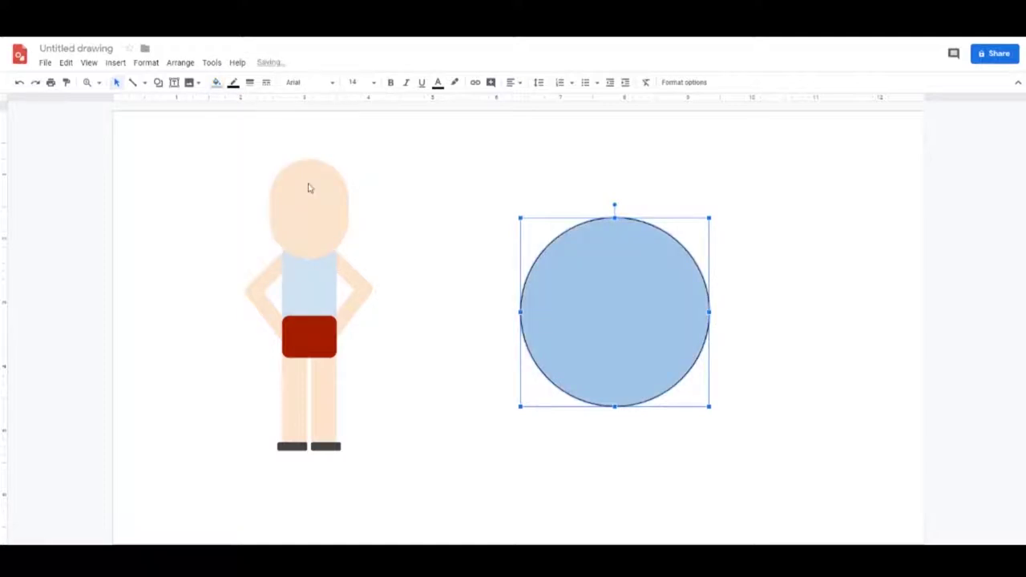
click(233, 82)
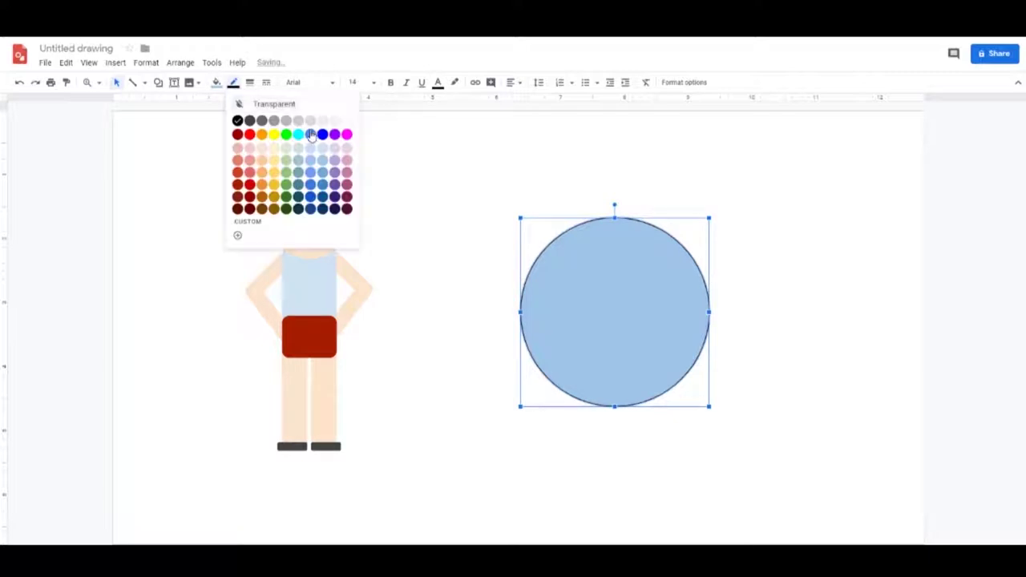
click(285, 110)
click(474, 172)
Duplicate the blue circle and fill the copy black for the pupil
click(625, 319)
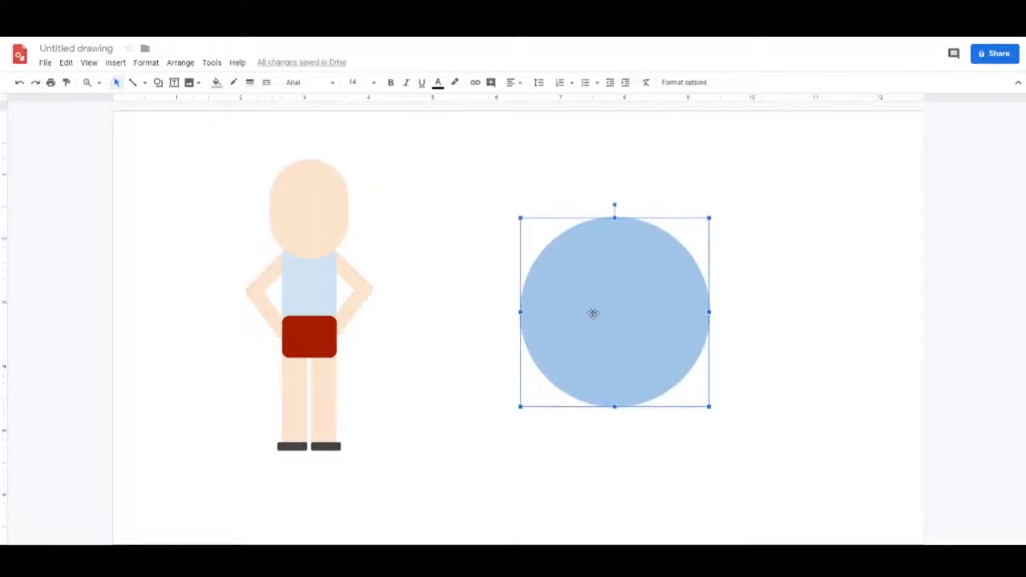
ctrl+drag(593, 313, 558, 279)
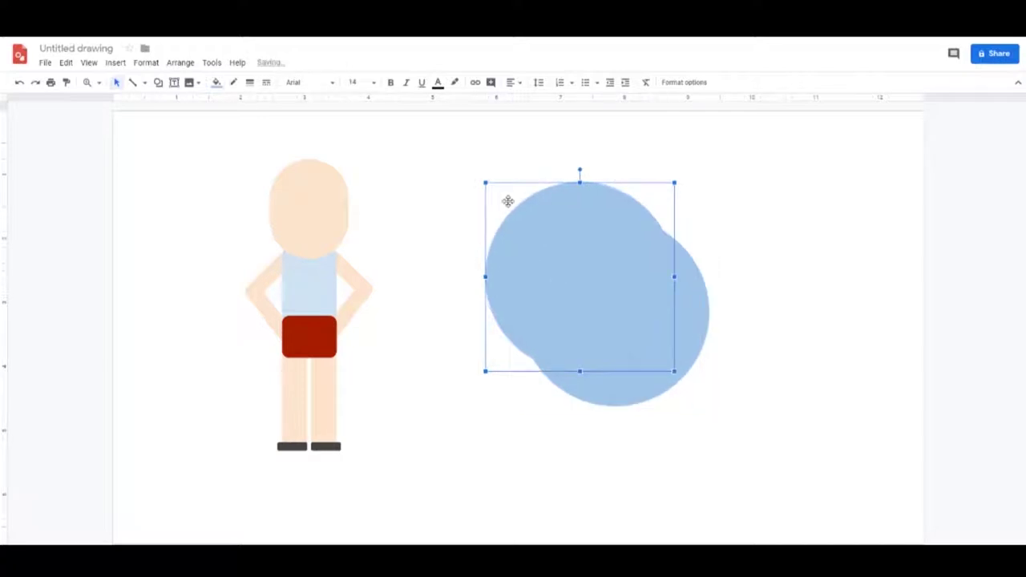
click(218, 83)
click(221, 141)
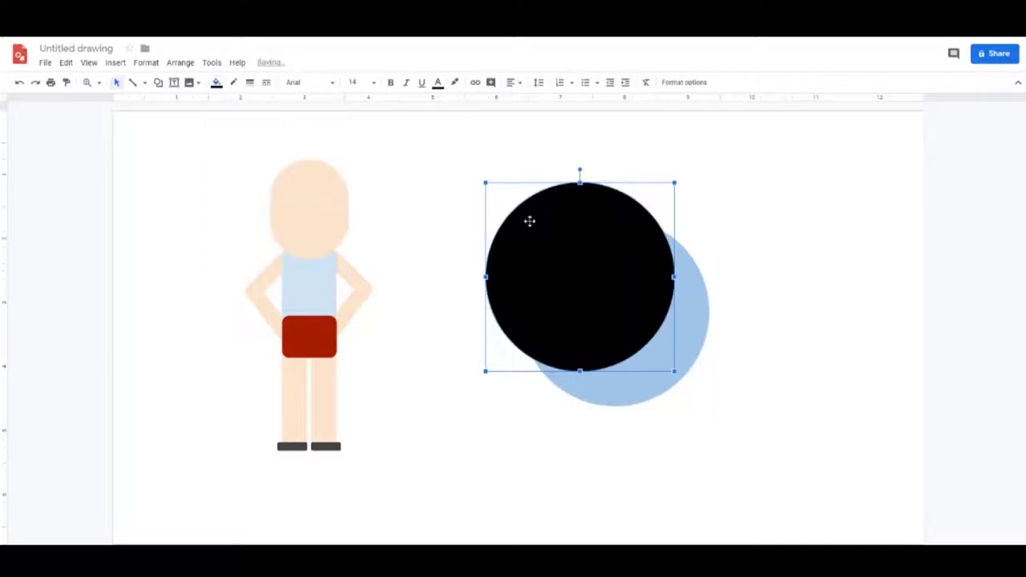
Shrink the black circle to about 2 in in diameter and center it inside the blue circle
drag(488, 186, 518, 214)
drag(616, 290, 637, 303)
click(856, 353)
click(623, 335)
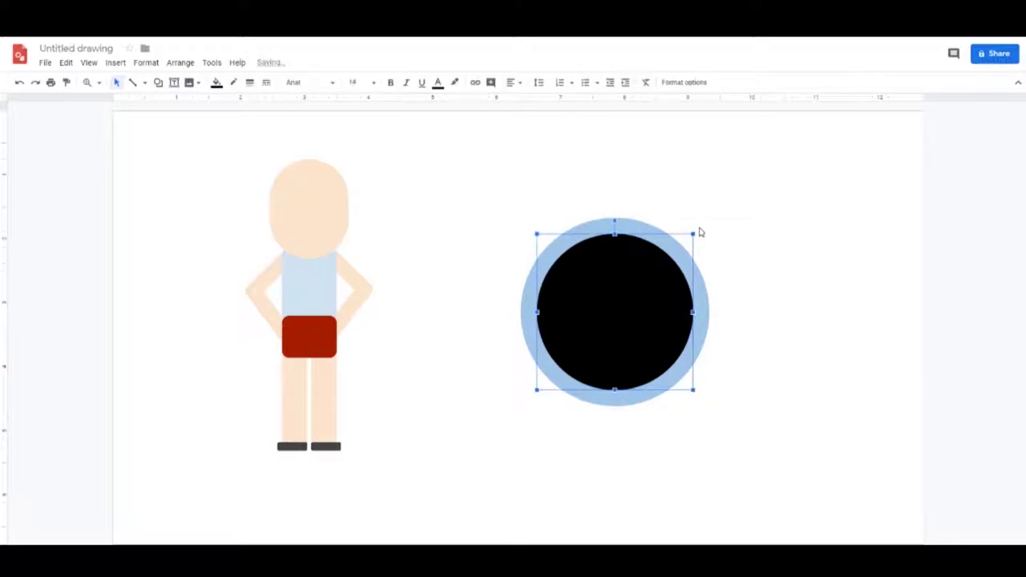
drag(692, 233, 663, 264)
drag(614, 302, 628, 296)
click(768, 322)
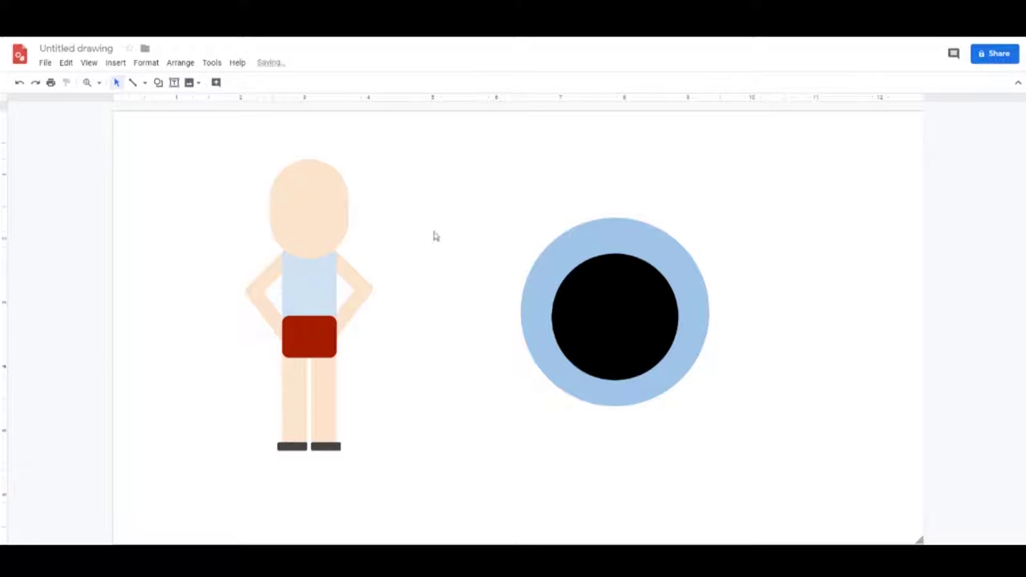
Draw an oval about 6.8 in wide and 2.9 in tall, centered over the blue and black circles
click(158, 82)
mouse_move(176, 105)
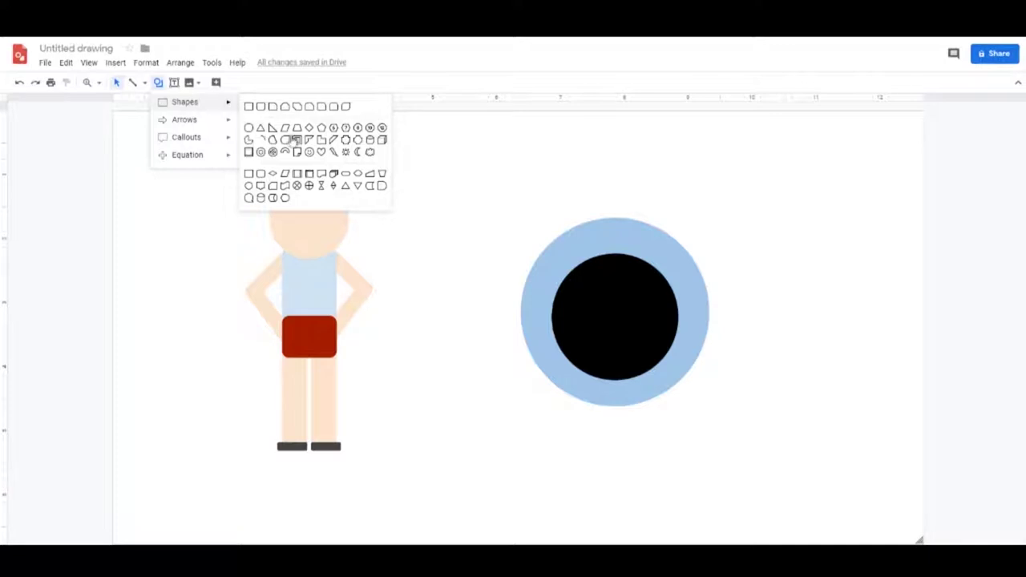
click(249, 129)
drag(399, 225, 837, 406)
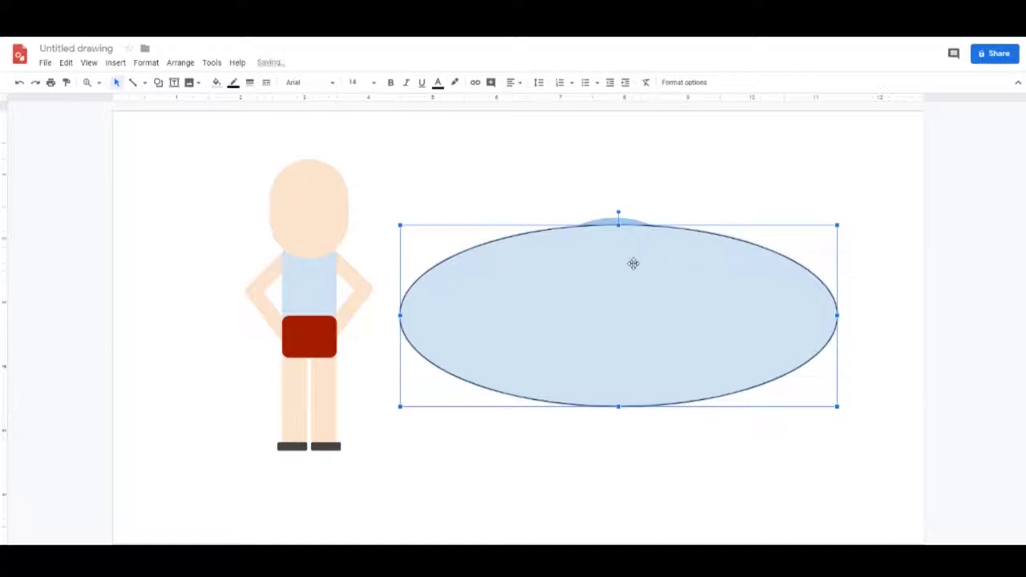
drag(619, 217, 619, 218)
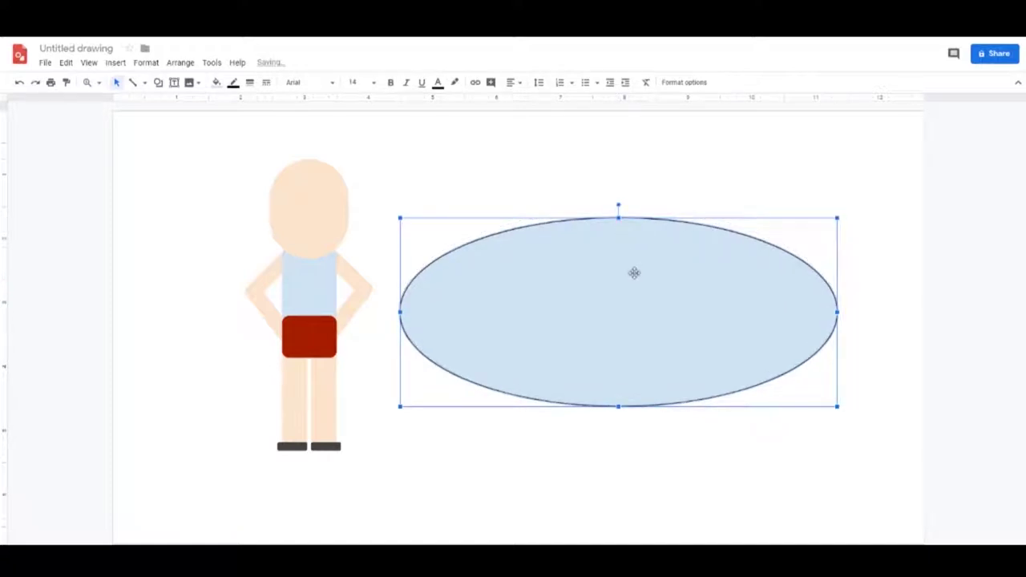
drag(634, 272, 630, 272)
Send the wide oval to the back, behind the iris and pupil circles
right_click(630, 272)
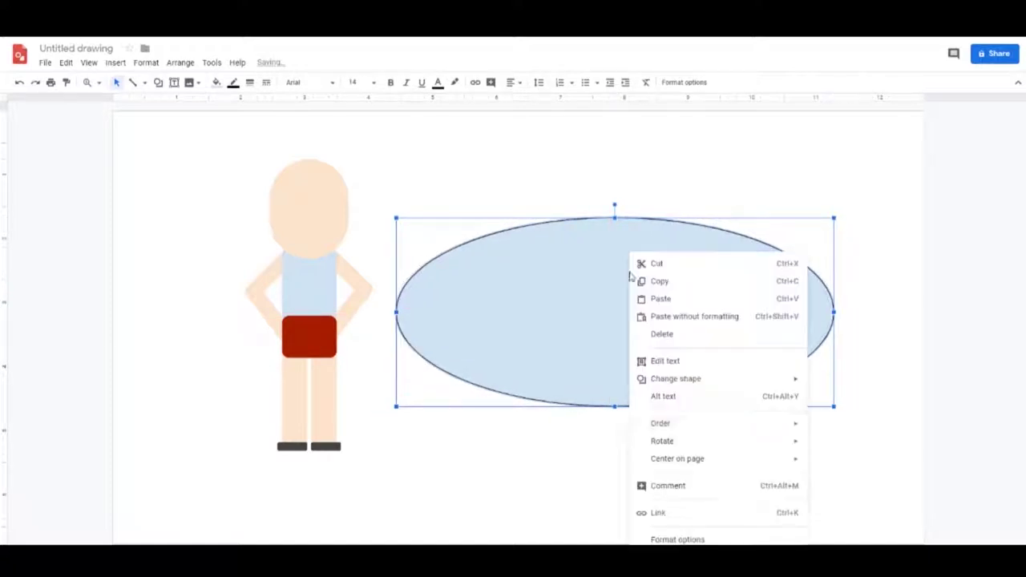
click(491, 457)
drag(598, 321, 596, 319)
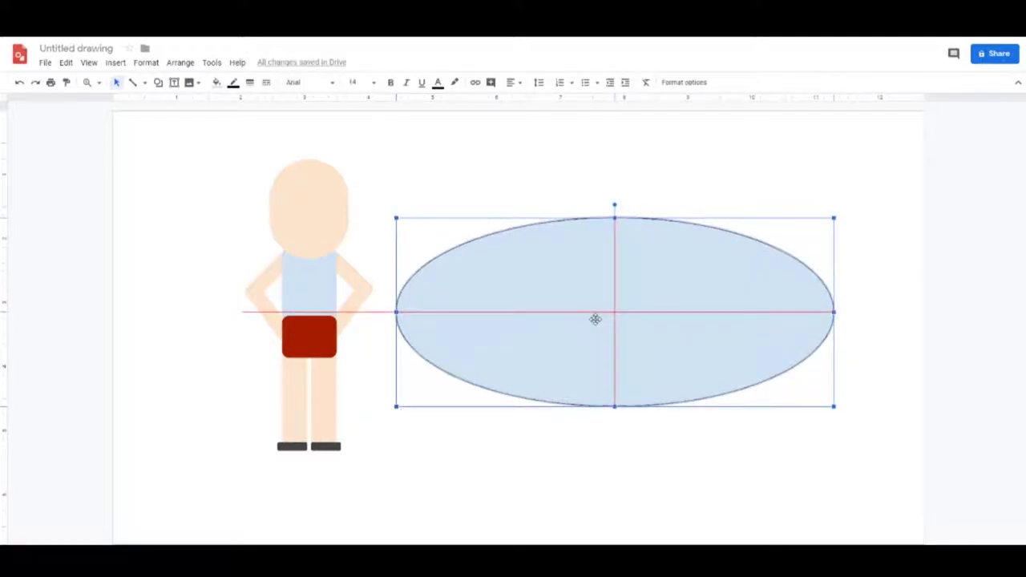
drag(595, 319, 596, 319)
right_click(578, 278)
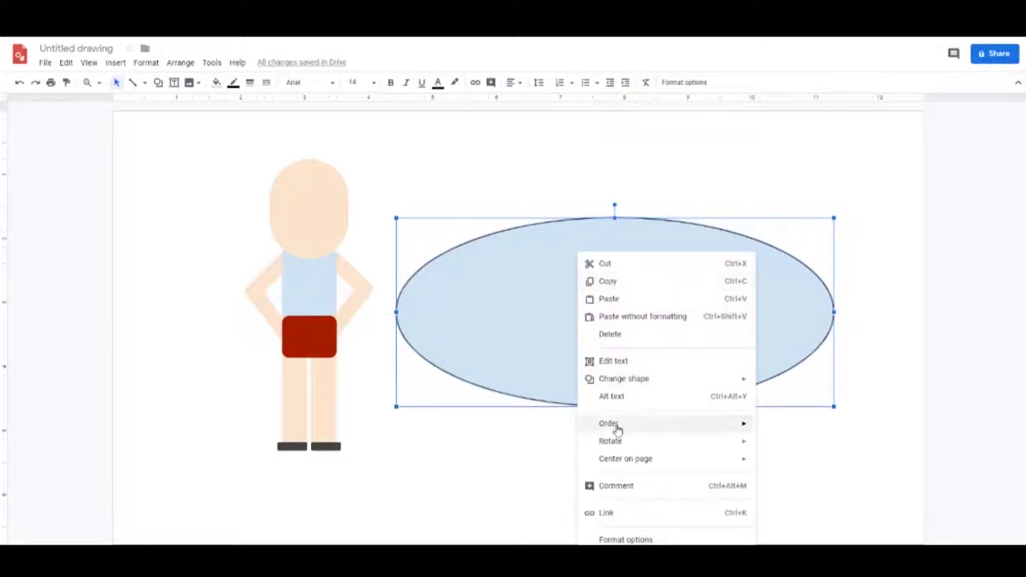
mouse_move(614, 425)
click(797, 479)
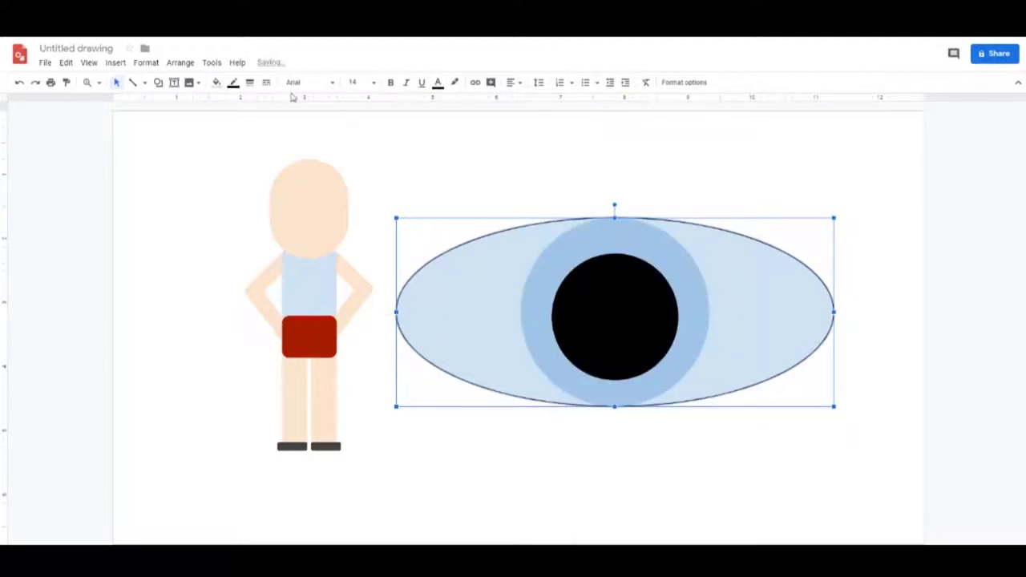
Remove the oval's border and stretch it above and below the iris to a height of about 3.1 in
click(233, 83)
click(241, 103)
click(512, 186)
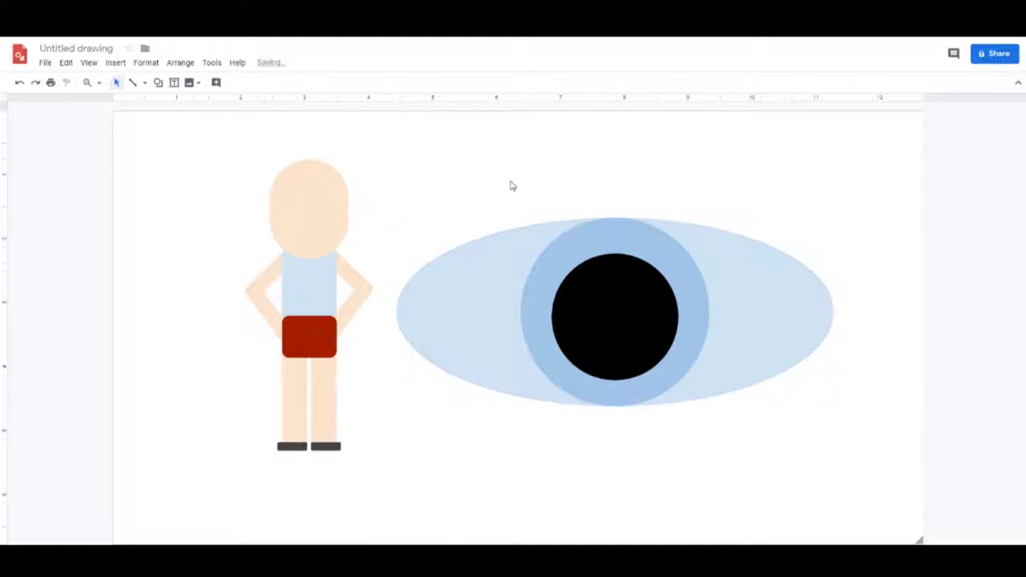
click(508, 278)
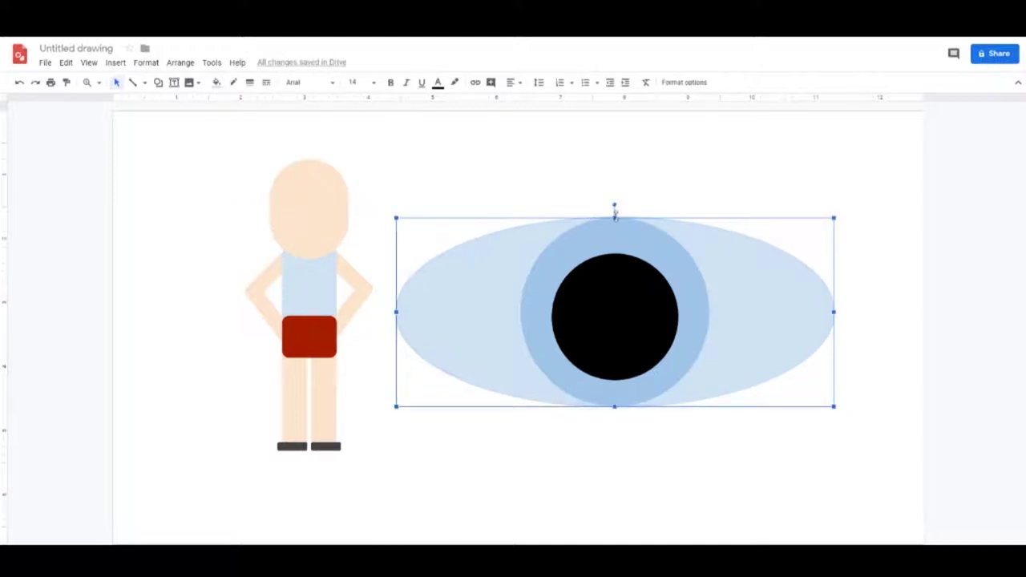
drag(615, 215, 615, 210)
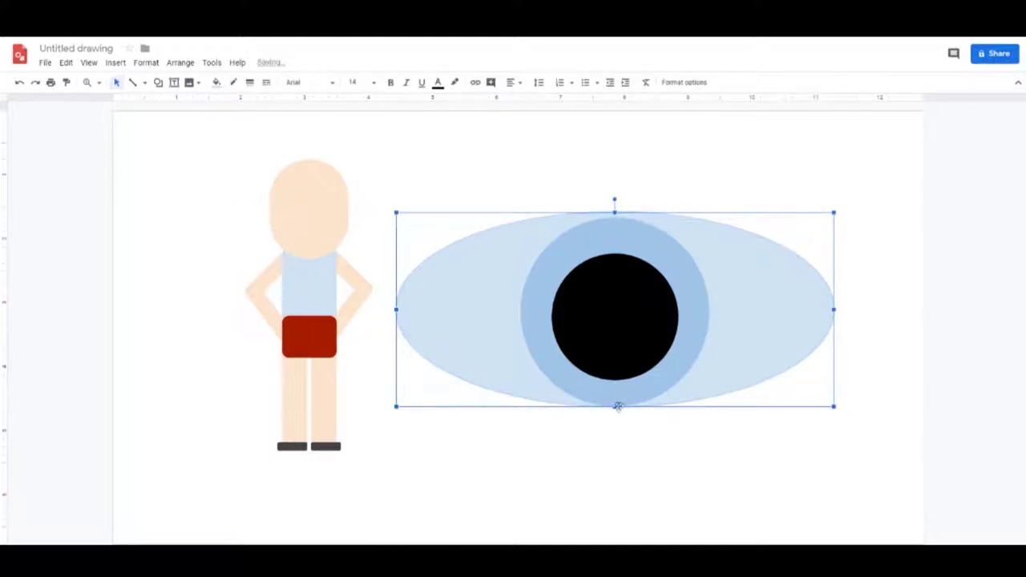
drag(615, 407, 615, 414)
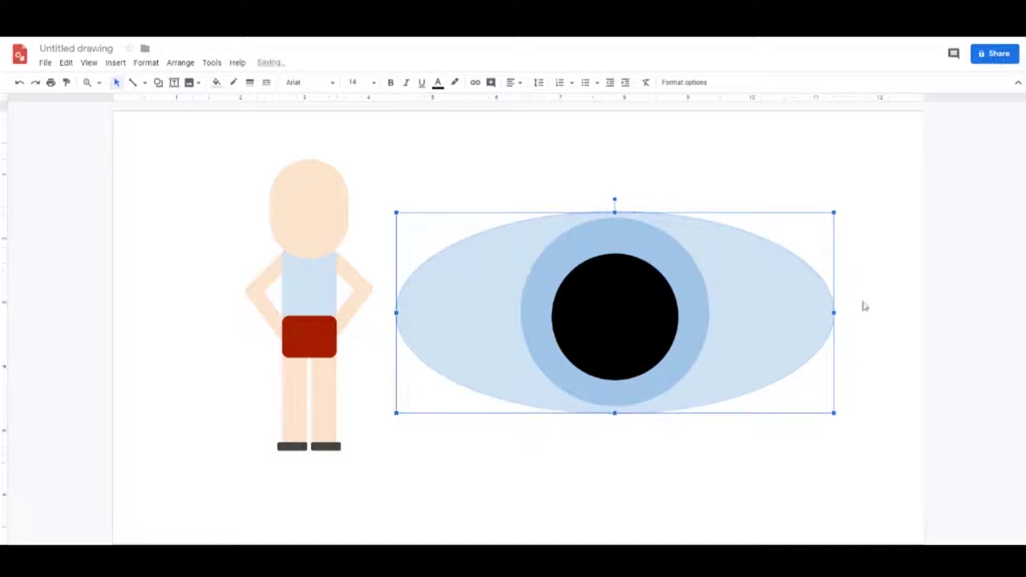
Narrow the large oval to about 5.8 in wide and center it and the black pupil on the blue circle
drag(833, 311, 768, 312)
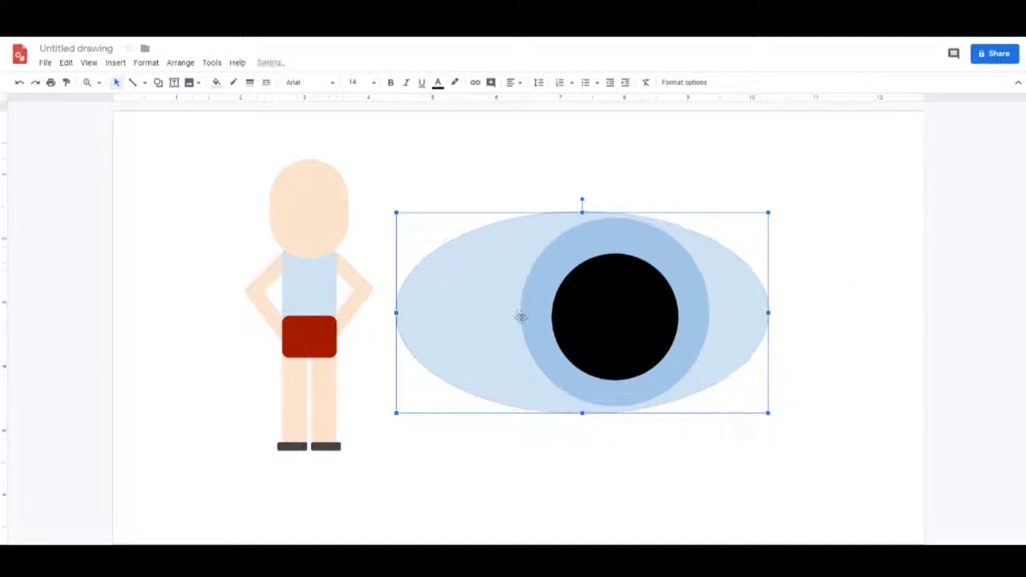
mouse_move(522, 315)
mouse_down()
mouse_move(482, 314)
mouse_move(510, 314)
mouse_up()
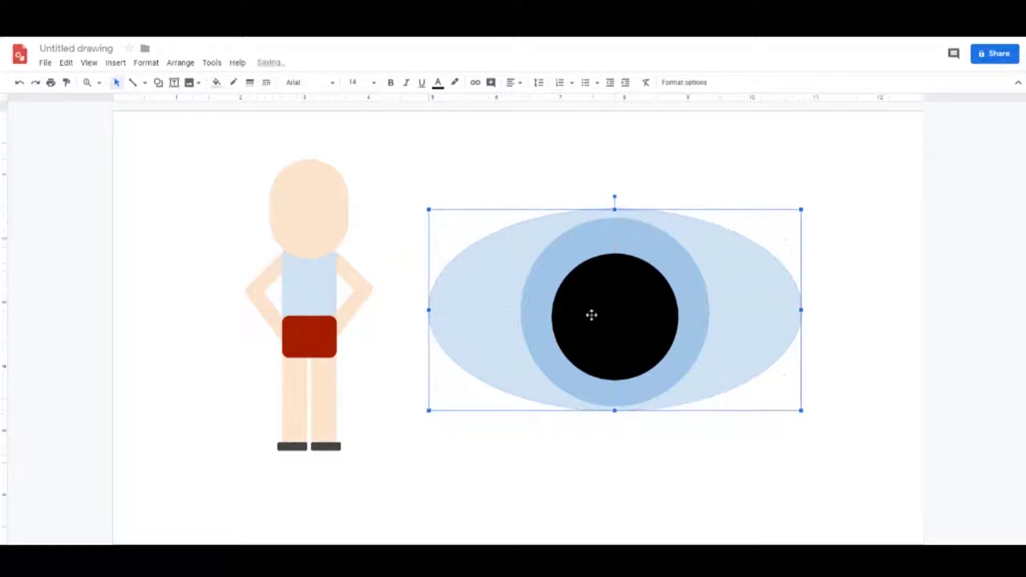
click(609, 316)
drag(609, 316, 610, 312)
click(677, 442)
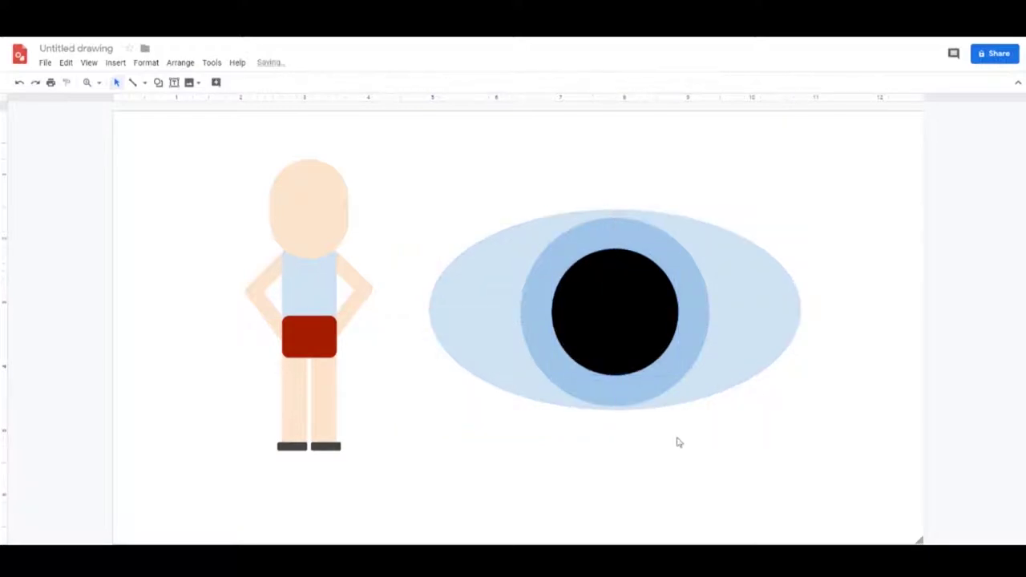
Fill the large oval behind the iris with very light gray
click(462, 288)
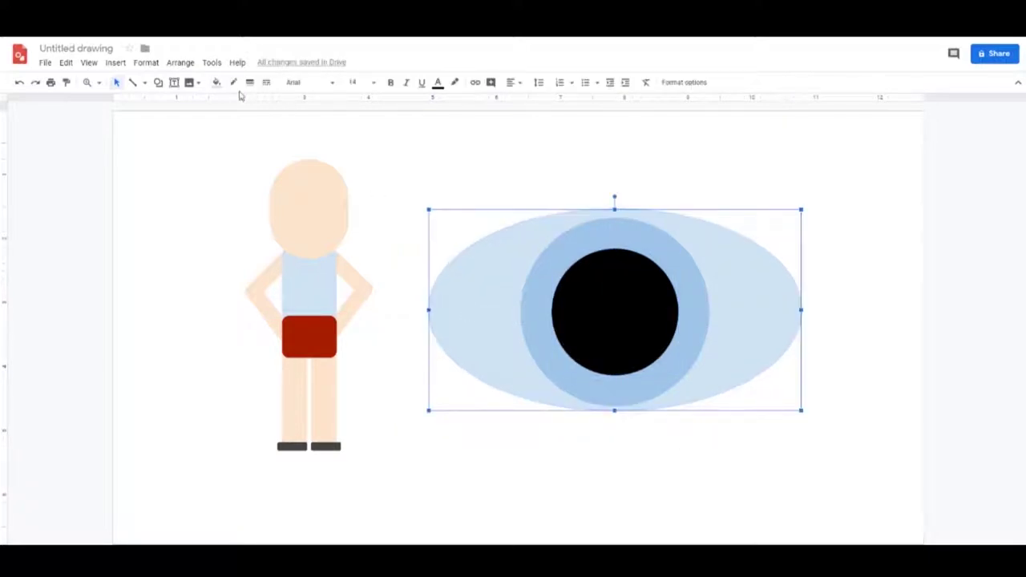
click(216, 82)
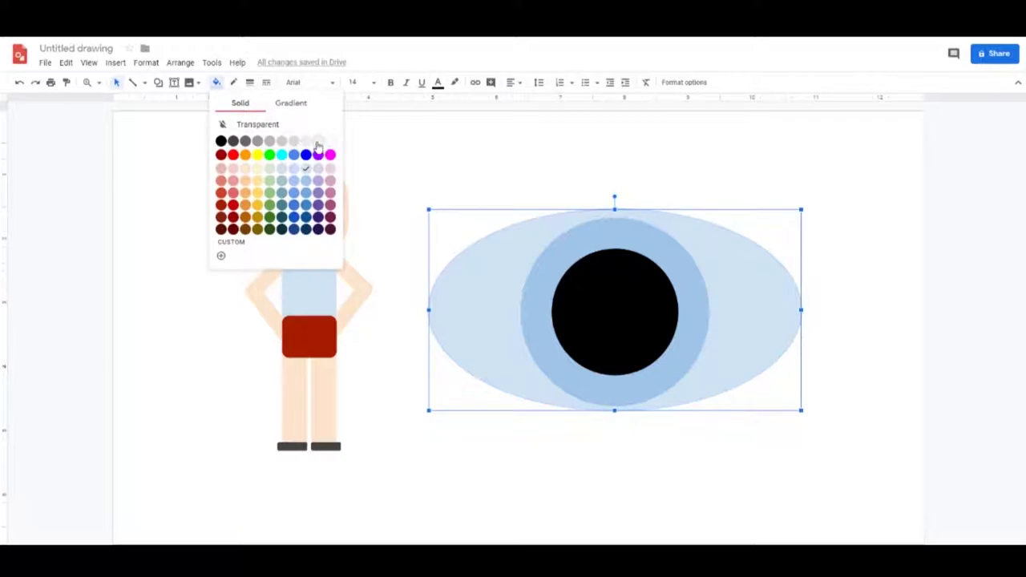
click(318, 144)
click(417, 162)
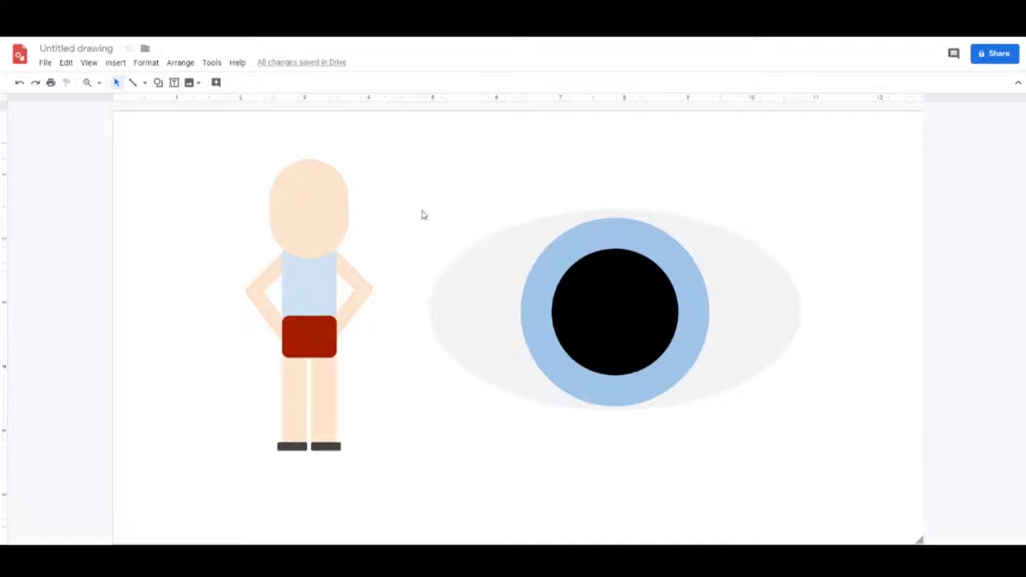
Draw a moon shape about 3 in wide and 4.6 in tall over the eye and rotate it 90° counterclockwise
click(159, 84)
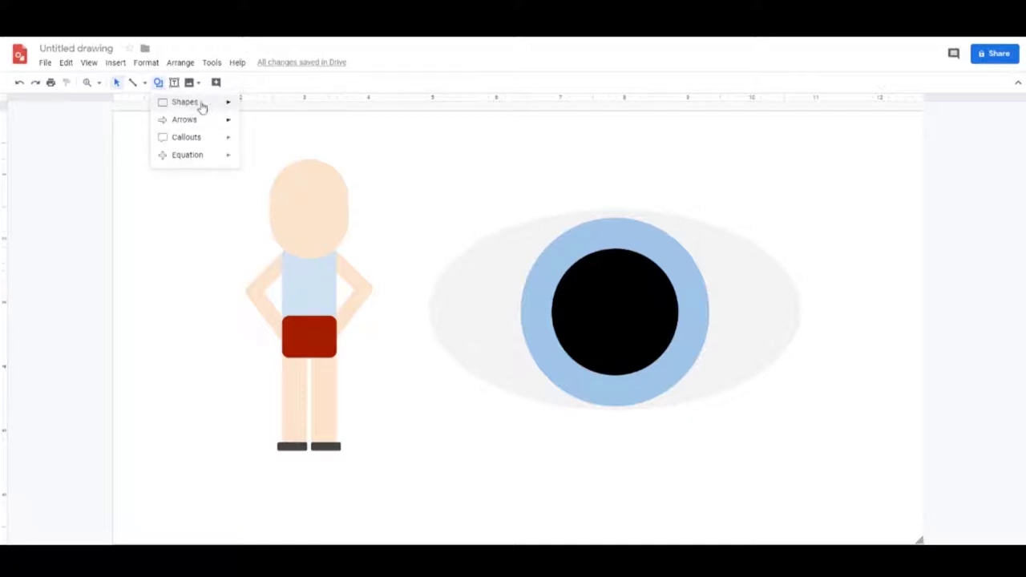
mouse_move(202, 107)
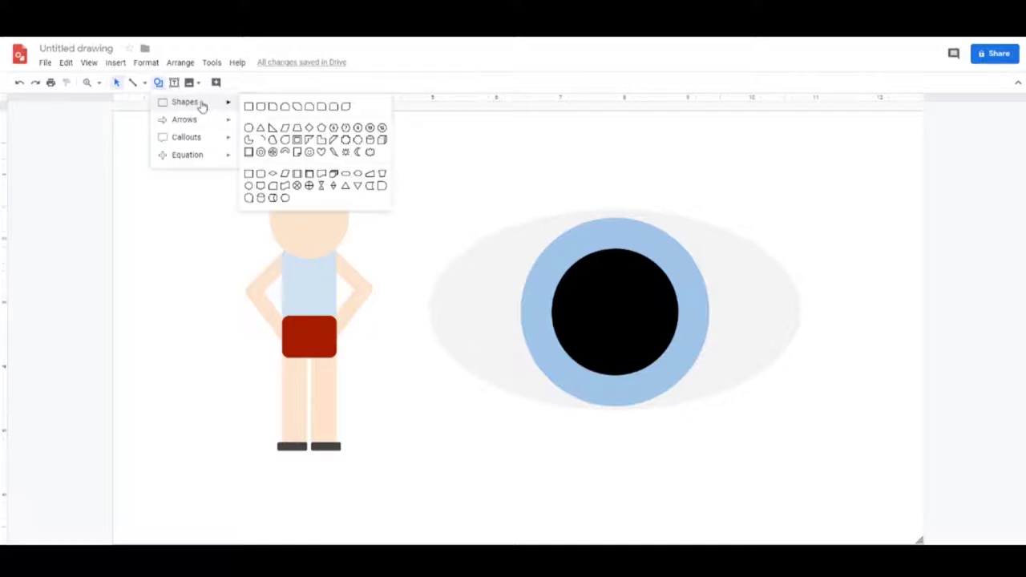
click(358, 155)
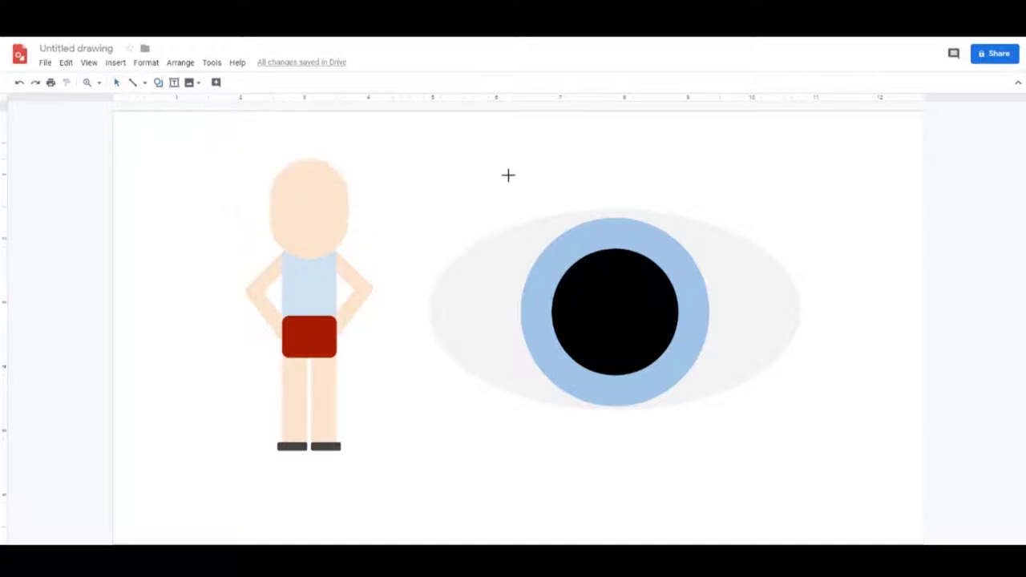
drag(487, 161, 676, 456)
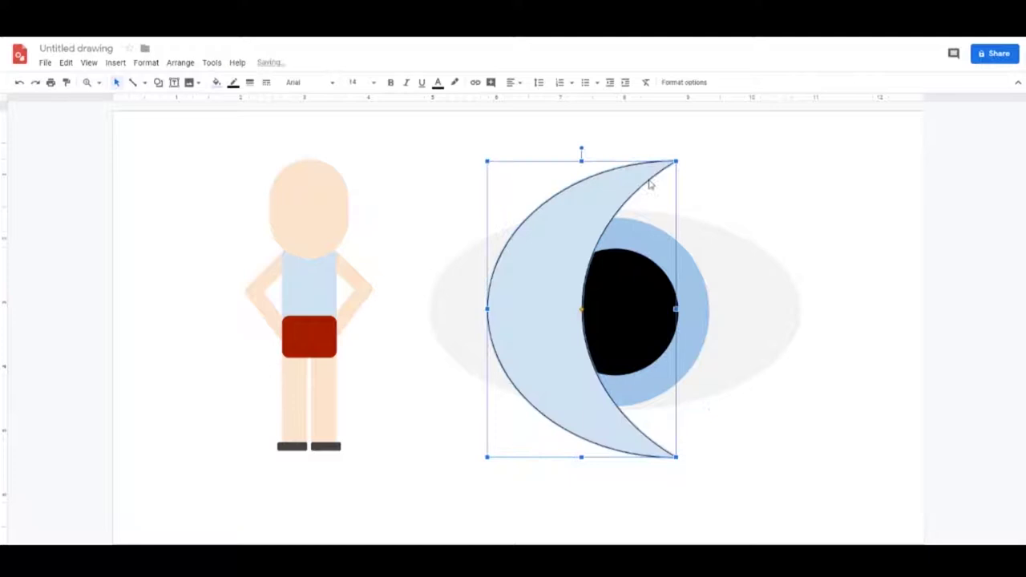
drag(581, 146, 421, 309)
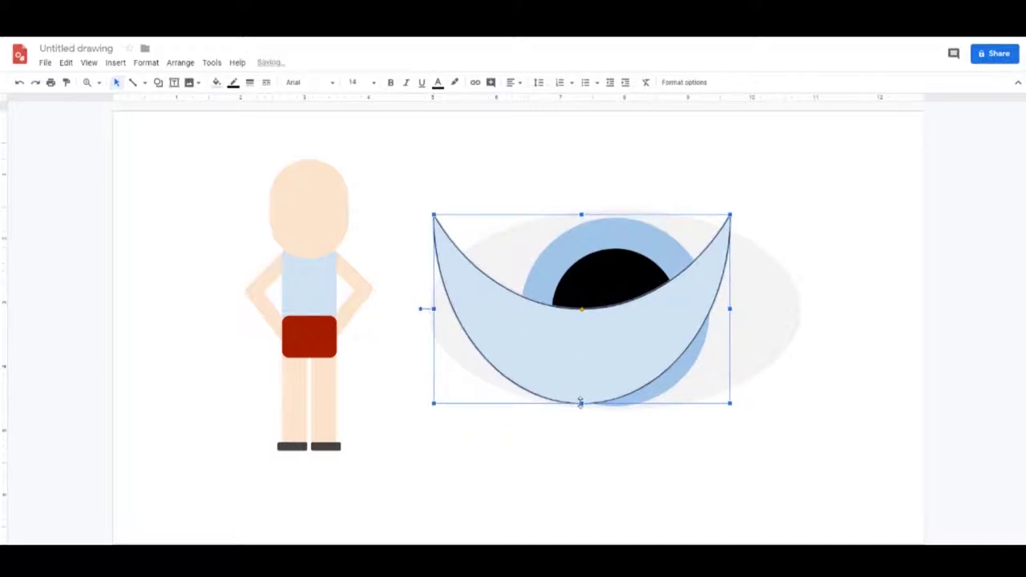
Flip the crescent to arch upward along the eye's upper edge, about 5.9 in wide and 0.9 in tall, and thin its band
drag(580, 403, 553, 234)
drag(465, 237, 423, 238)
drag(763, 237, 802, 236)
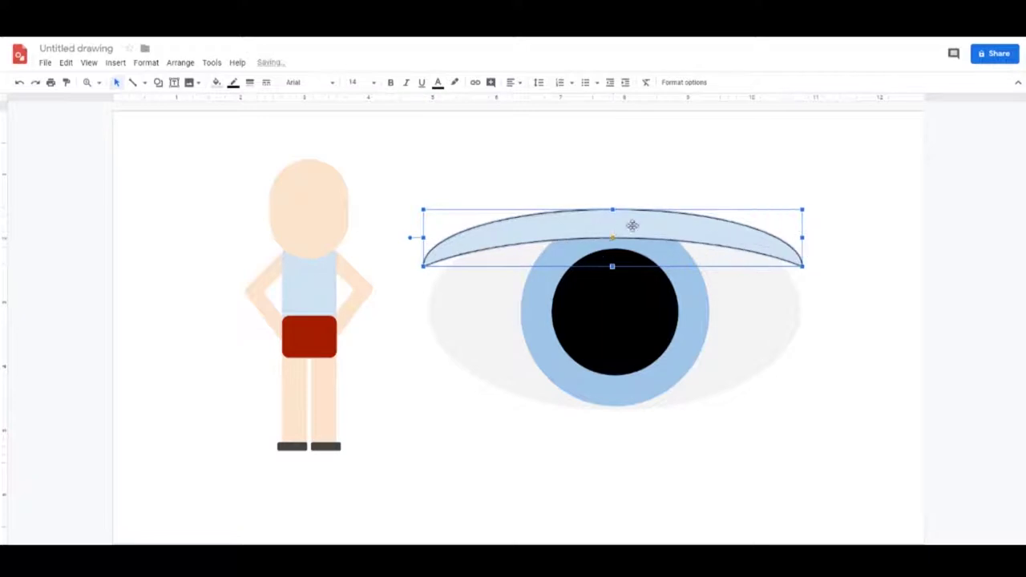
mouse_move(632, 225)
mouse_down()
mouse_move(633, 238)
mouse_move(634, 225)
mouse_move(614, 227)
mouse_up()
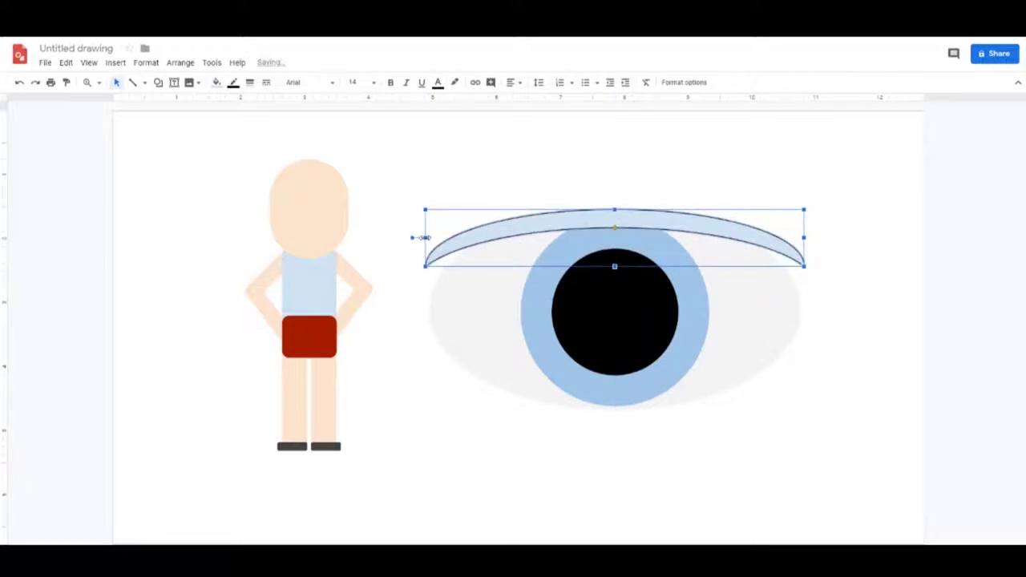
Narrow the crescent from both ends to about 5.2 in wide and remove its border
drag(425, 237, 448, 237)
click(800, 238)
click(772, 247)
click(866, 251)
click(790, 250)
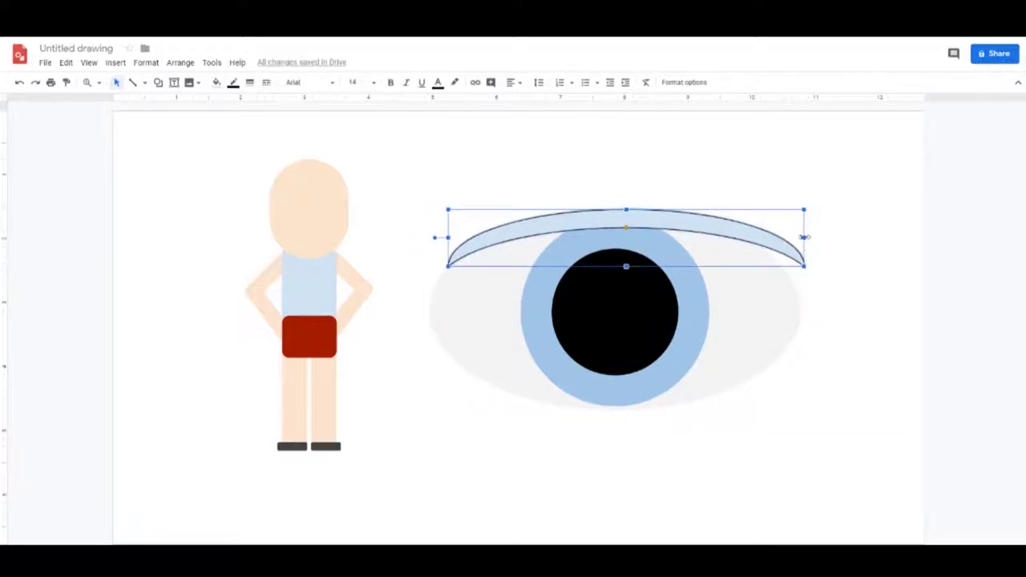
drag(804, 237, 783, 237)
click(444, 166)
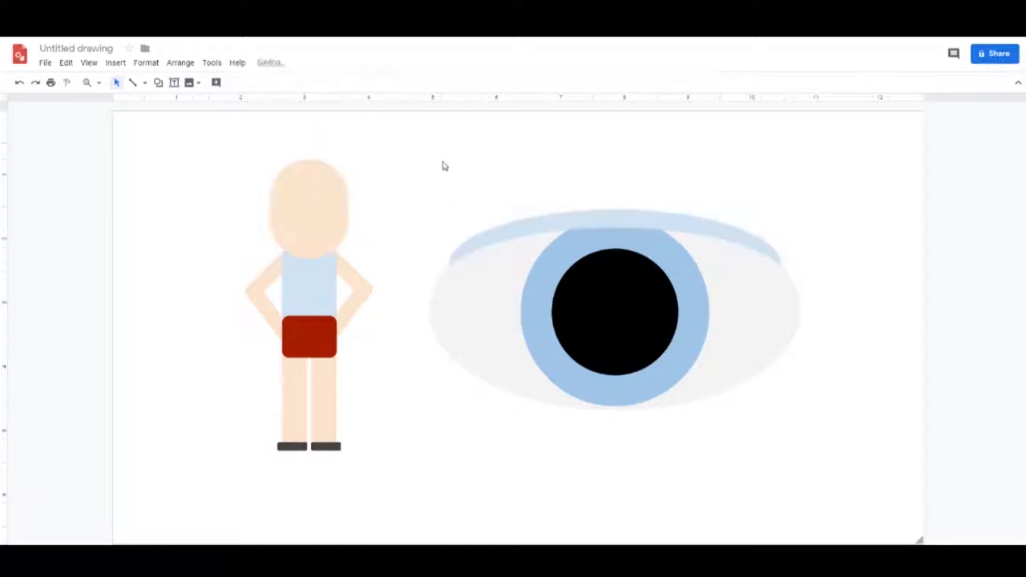
Stretch the eyelid crescent to about 5.7 in wide and 1.5 in tall so it follows the oval's upper edge, with a band about 0.3 in thick
click(571, 225)
drag(616, 228, 616, 221)
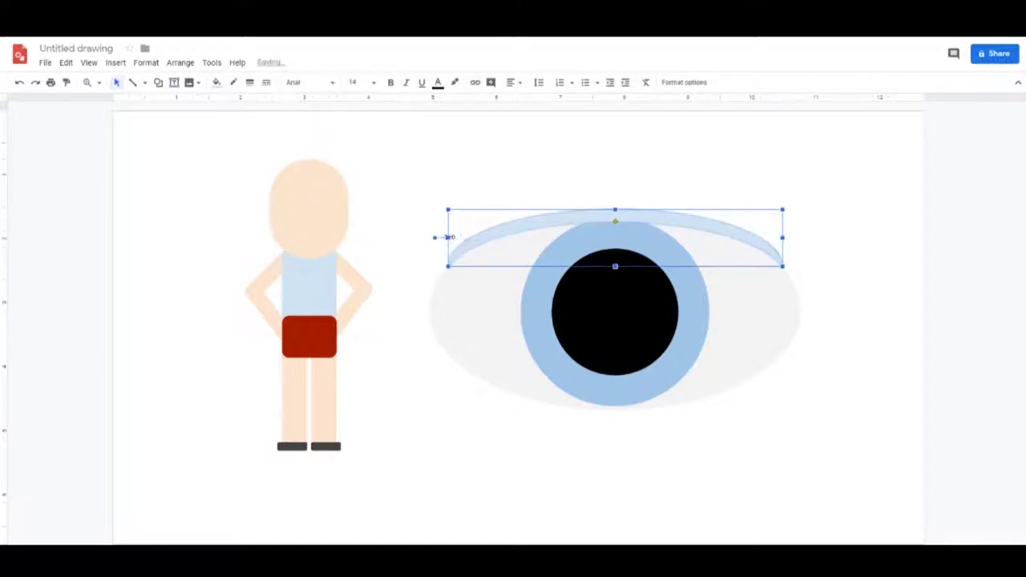
drag(449, 237, 431, 237)
drag(783, 238, 798, 237)
drag(694, 238, 698, 268)
drag(616, 247, 616, 209)
click(886, 253)
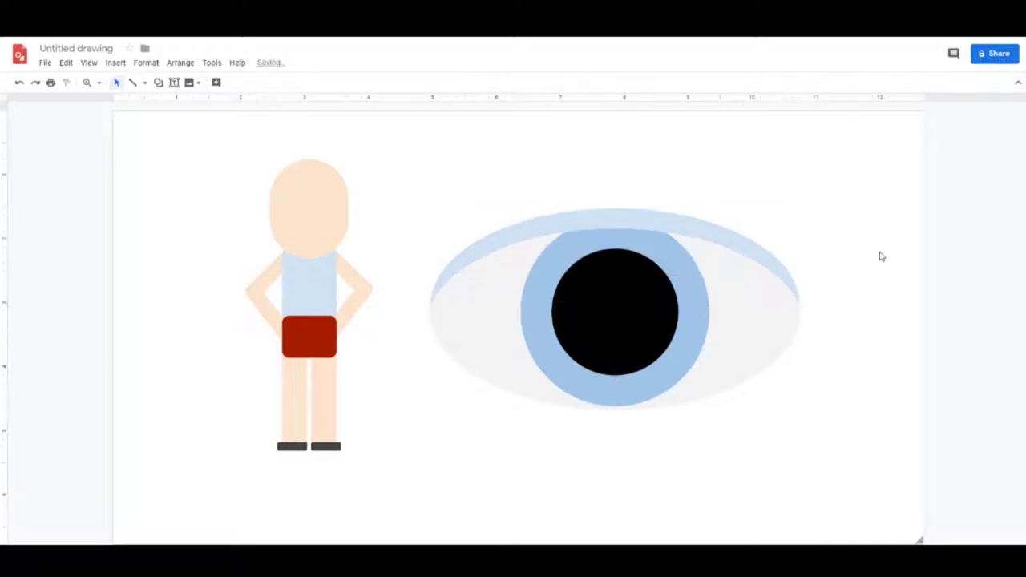
Fill the upper eyelid with the light orange skin tone of the character's head
click(672, 225)
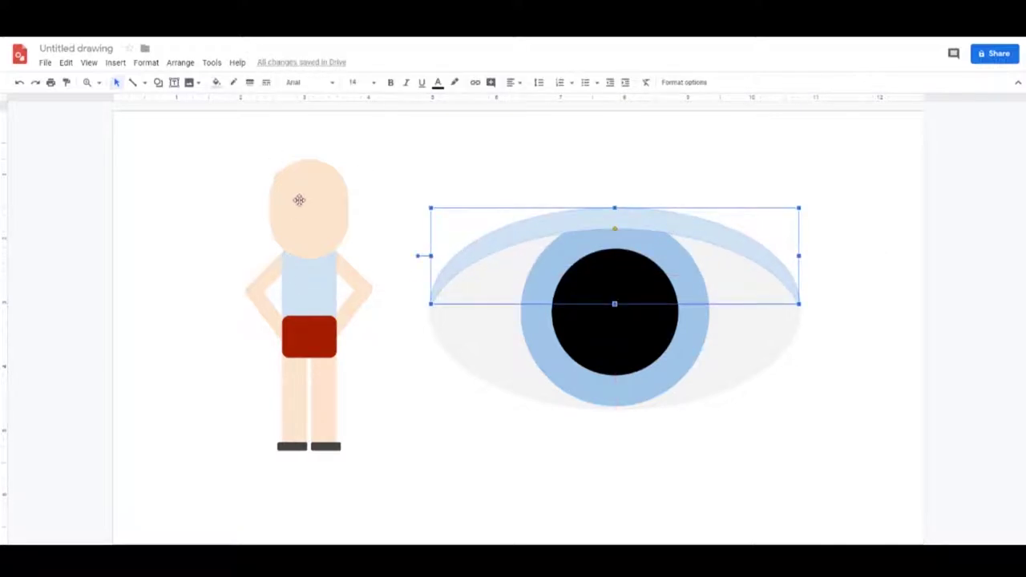
click(216, 82)
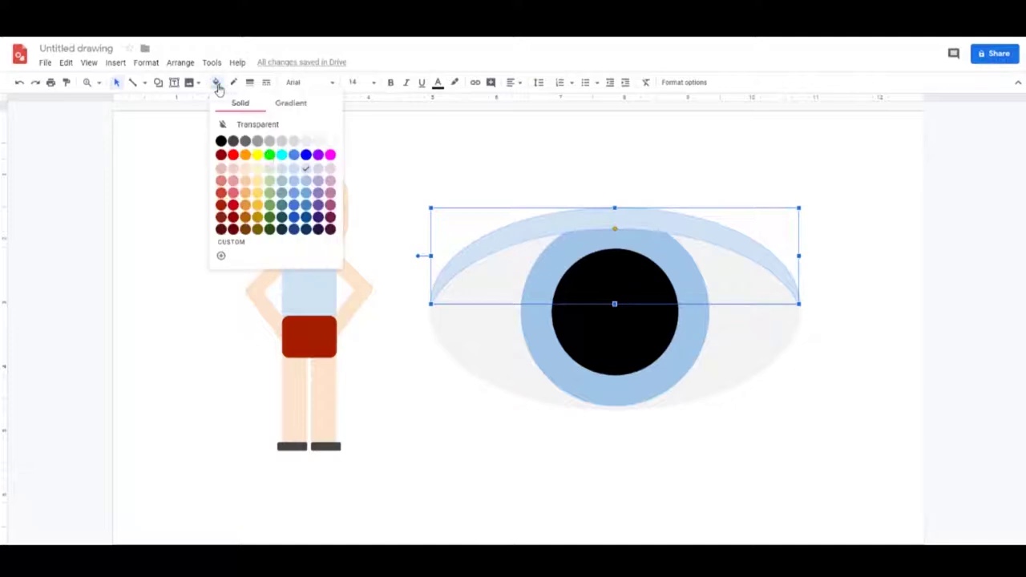
click(245, 181)
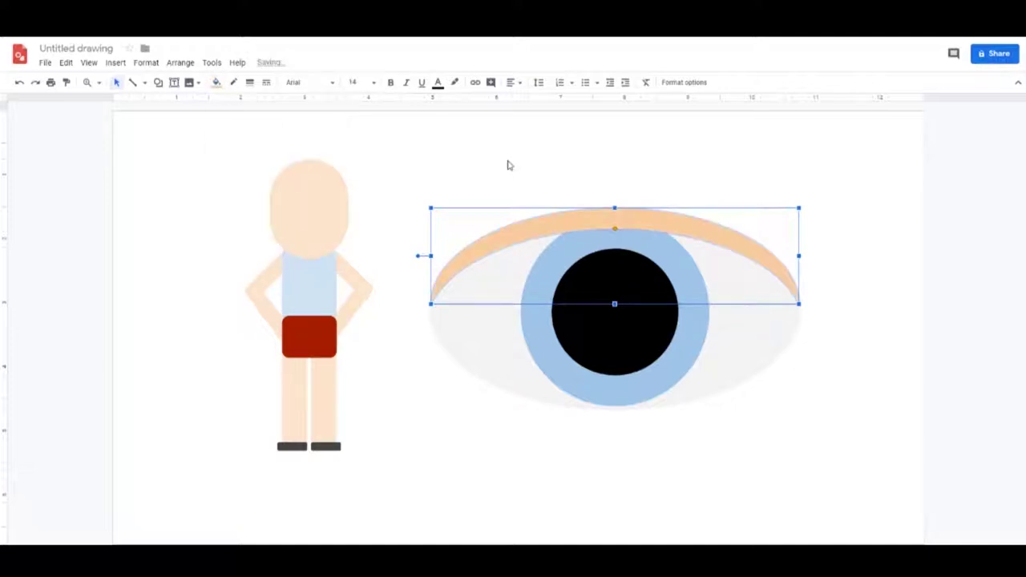
click(216, 83)
click(247, 174)
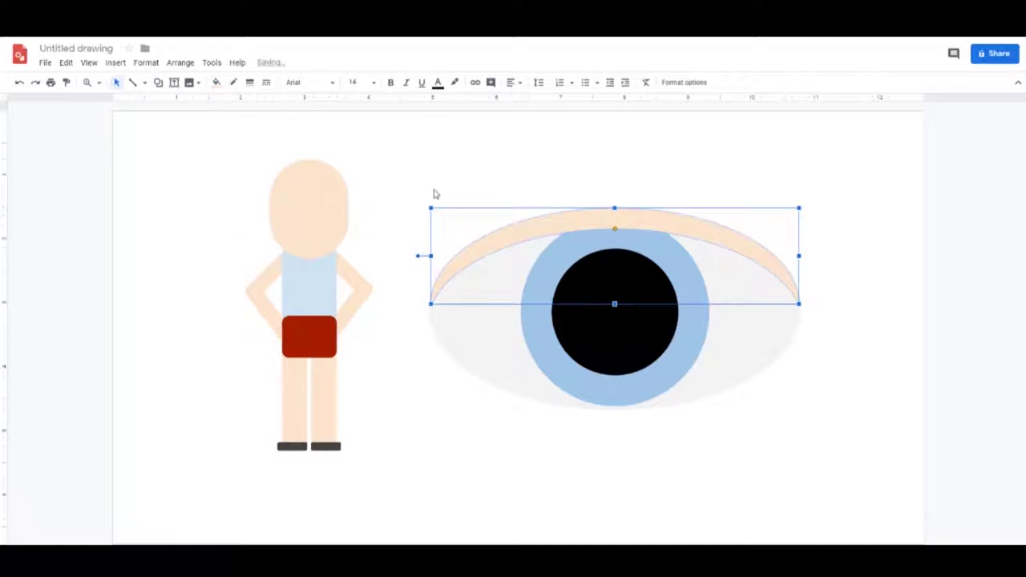
click(485, 179)
click(564, 228)
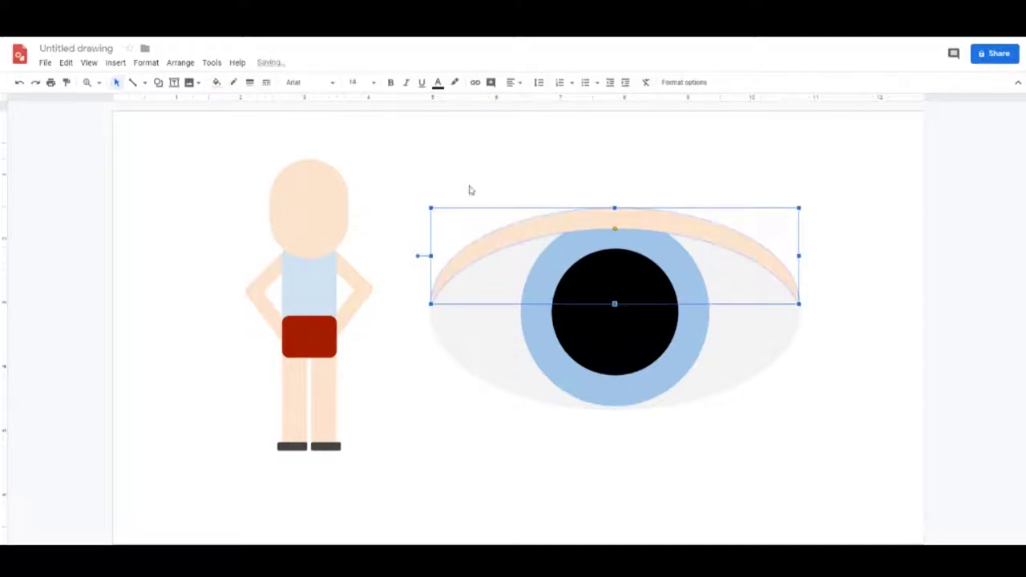
Give the upper eyelid a custom fill color, a slightly darker beige than the skin tone
click(213, 85)
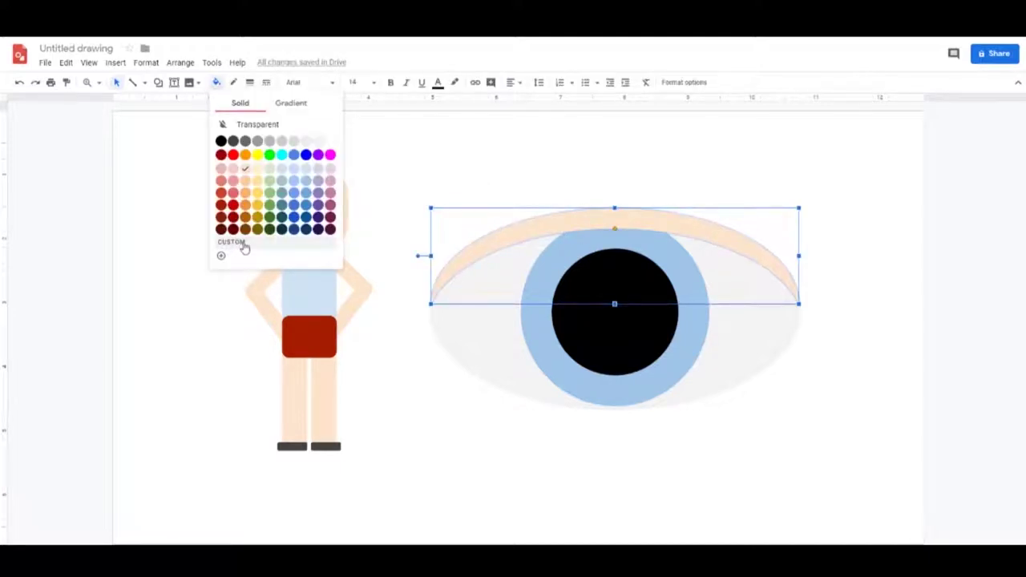
click(221, 256)
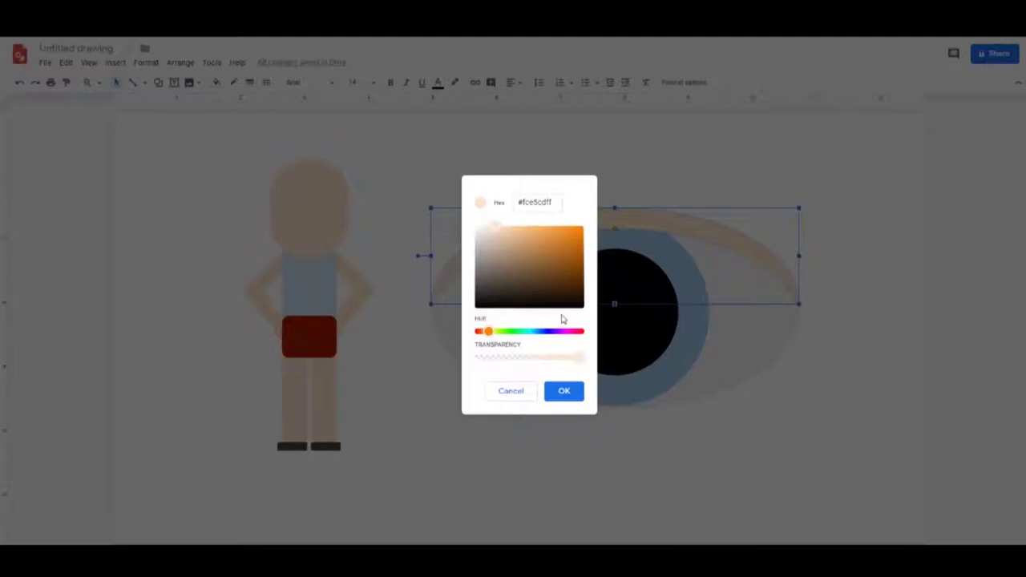
click(499, 235)
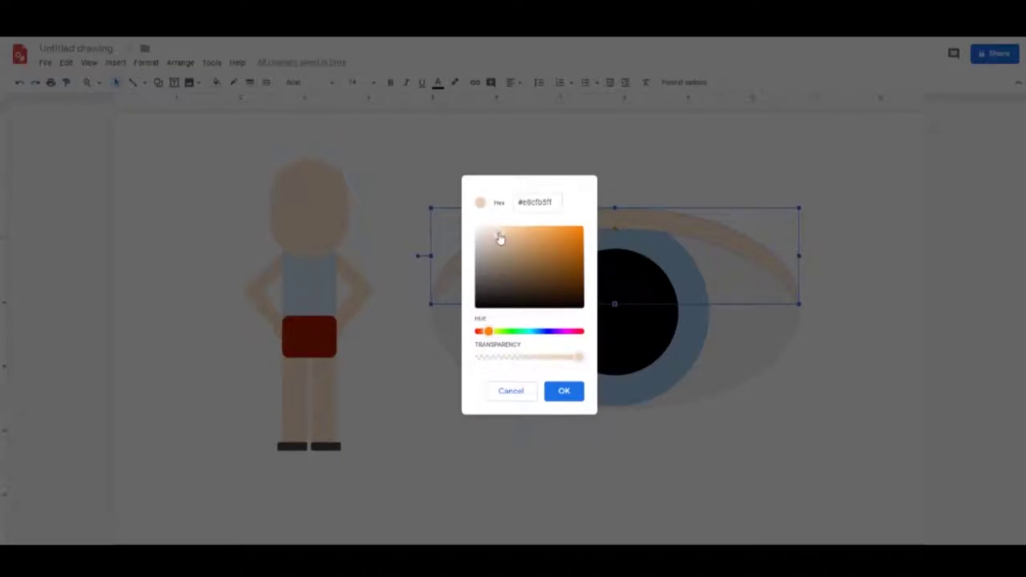
click(564, 392)
click(497, 183)
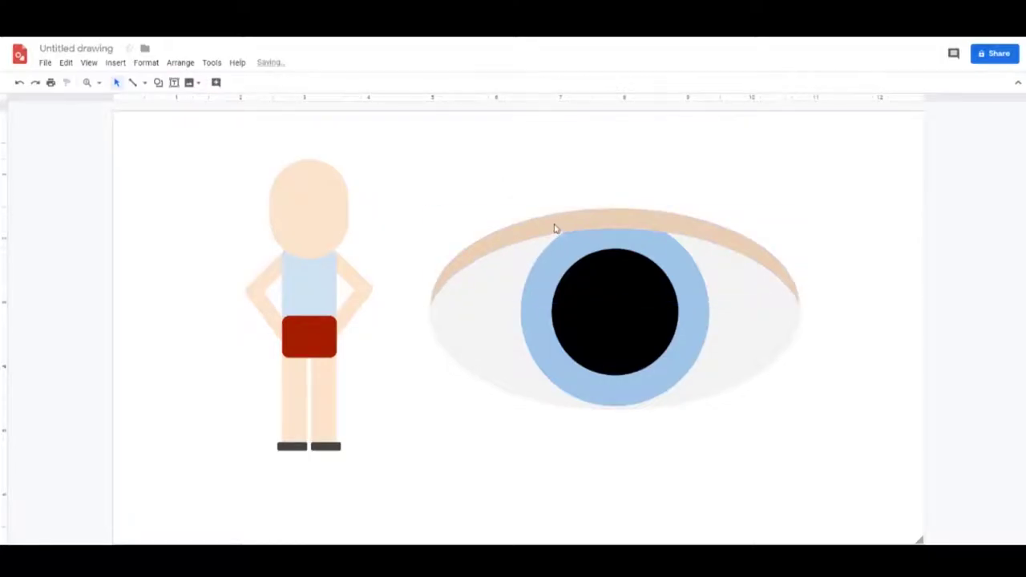
Duplicate the upper eyelid over the lower half of the eye and rotate the copy 180°
click(554, 229)
drag(554, 229, 563, 376)
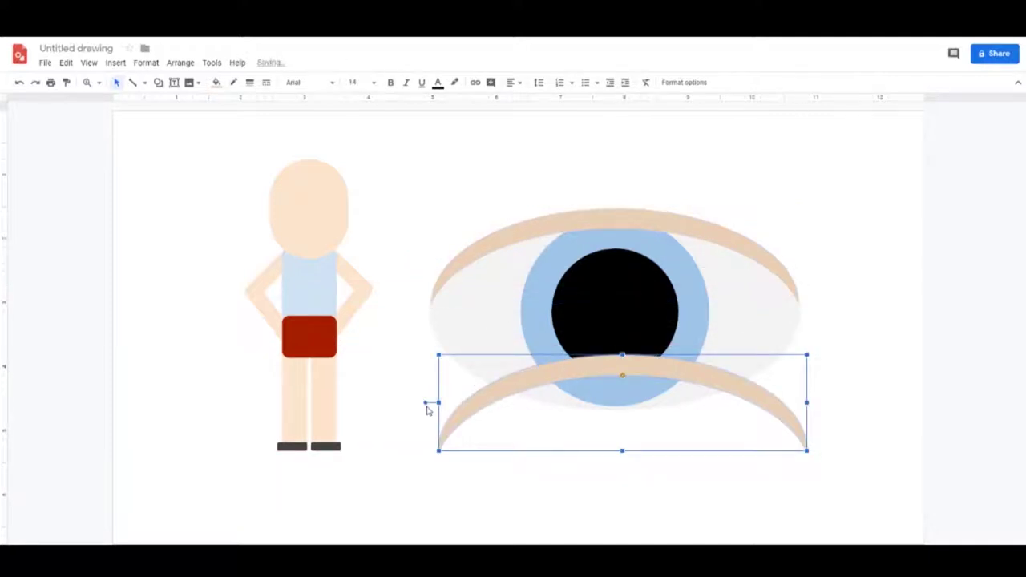
drag(425, 403, 758, 401)
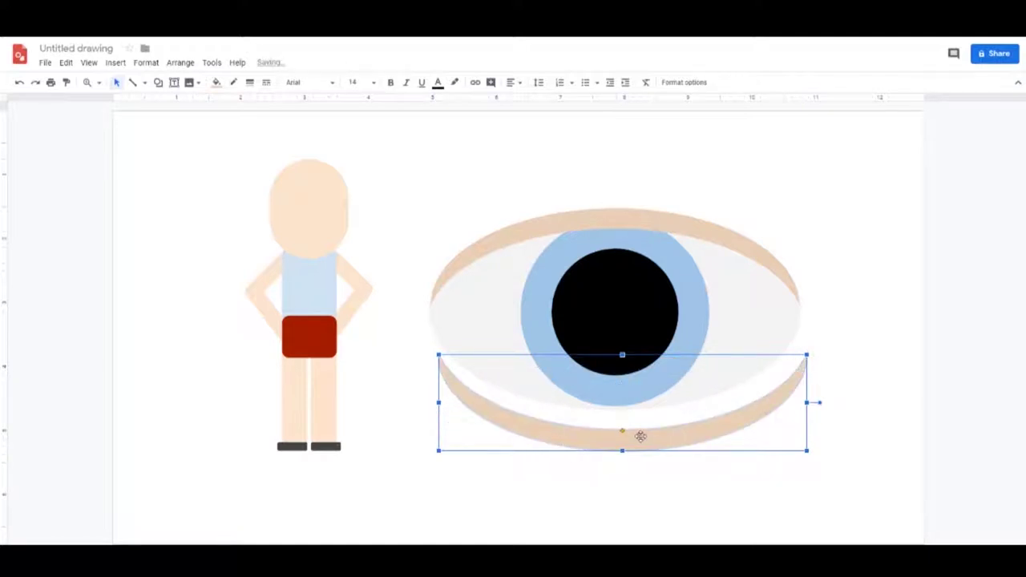
Place the rotated eyelid along the oval's lower edge and thin its band to about 0.15 in
drag(641, 436, 632, 394)
click(754, 461)
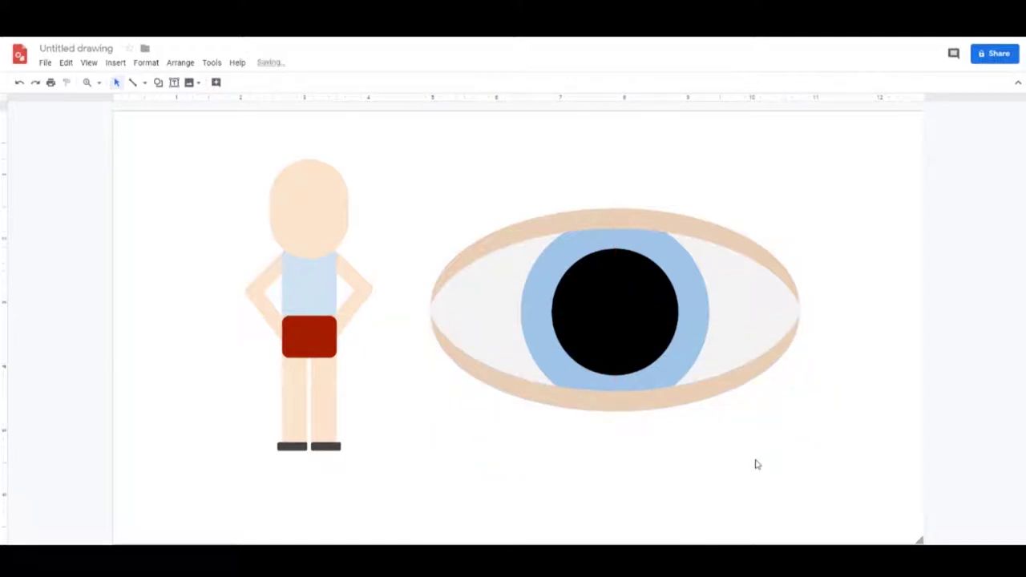
click(585, 400)
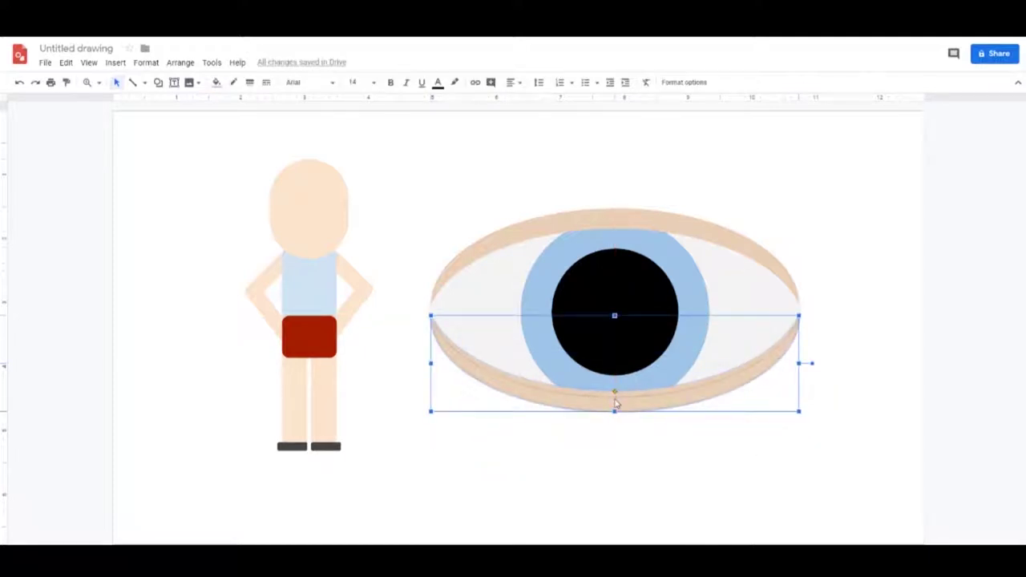
key(Delete)
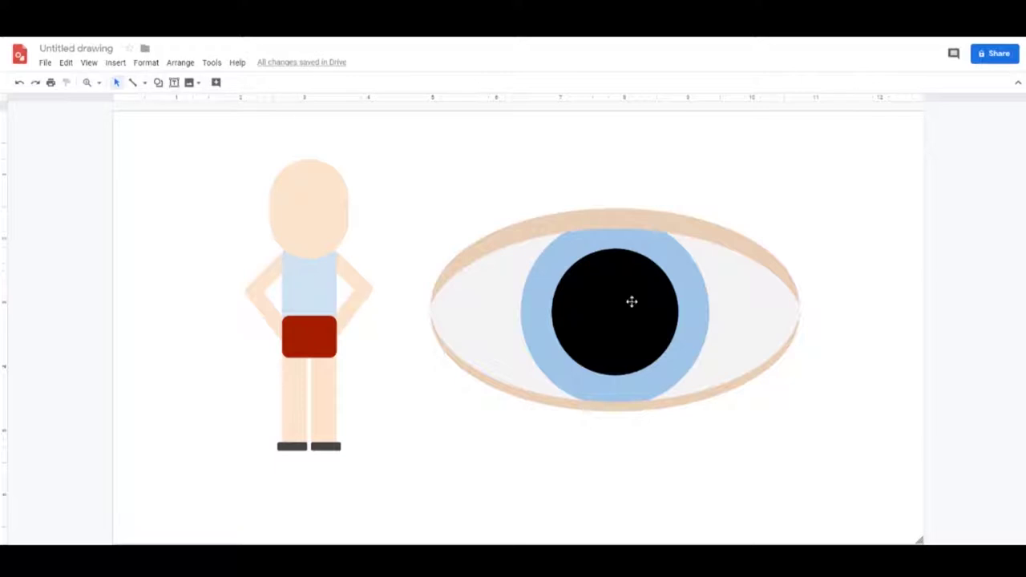
Duplicate the black pupil, shrink the copy to about 0.6 in across on the pupil's upper-right edge, and fill it white
click(608, 308)
drag(608, 308, 561, 271)
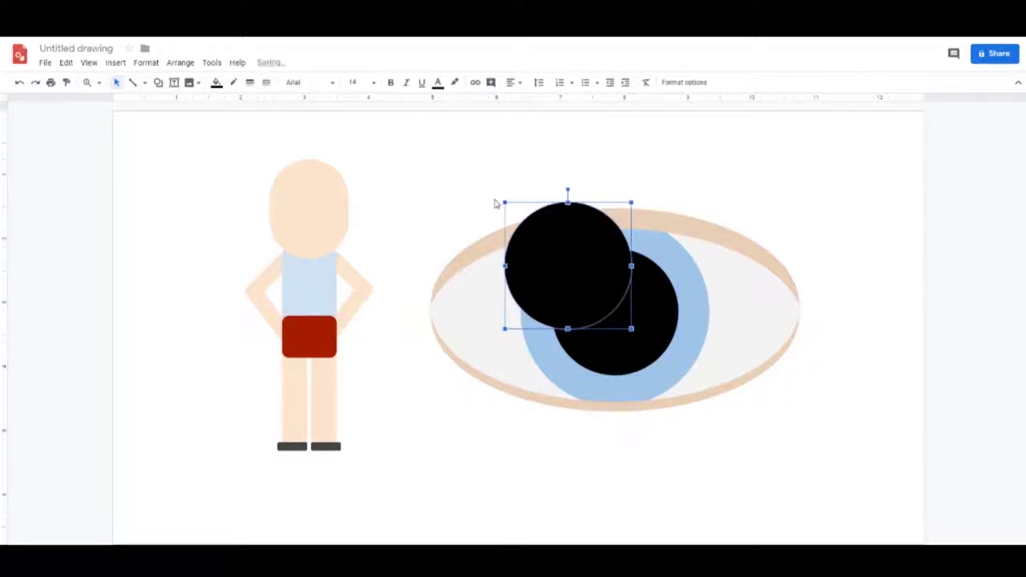
drag(506, 205, 660, 273)
click(216, 82)
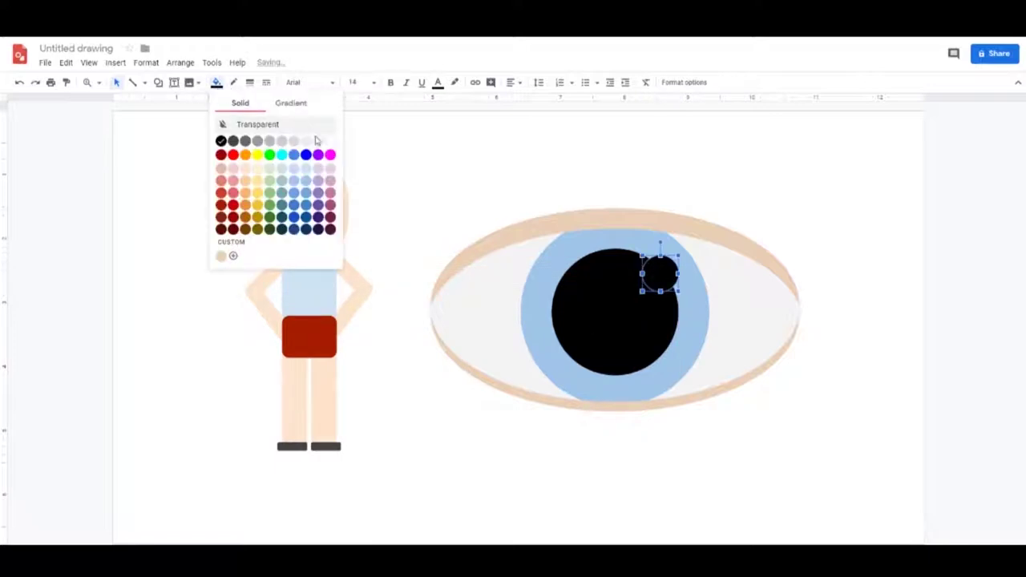
click(333, 141)
click(432, 161)
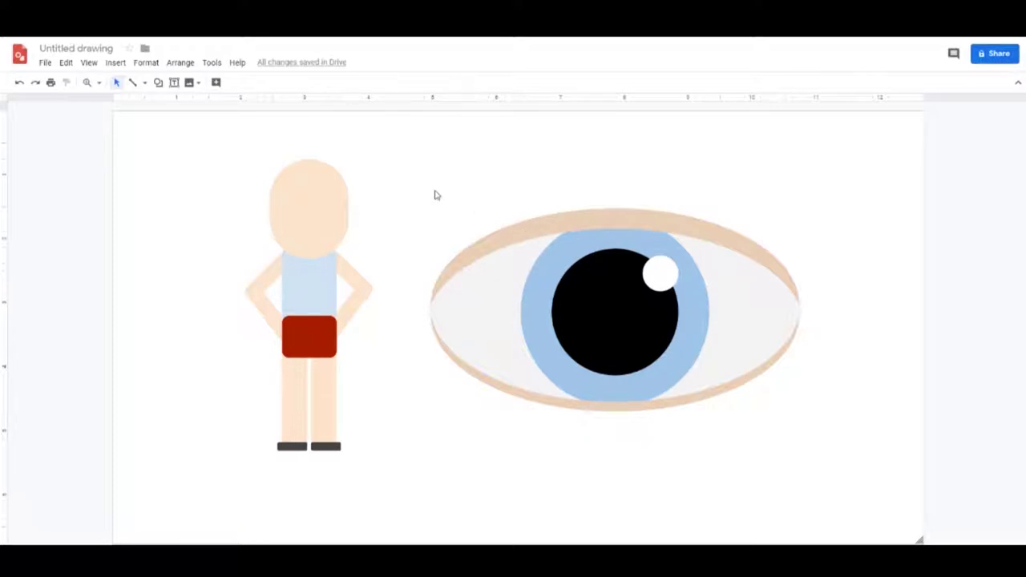
Select all parts of the large eye, shrink them to about 0.7 in wide, and place a duplicate eye beside it
drag(428, 195, 816, 441)
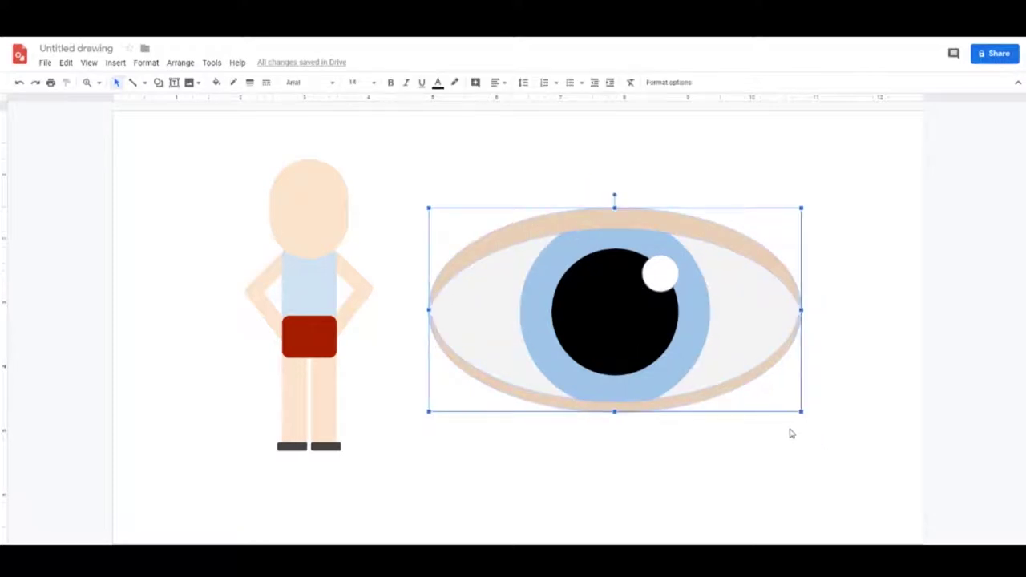
drag(428, 206, 720, 399)
click(840, 415)
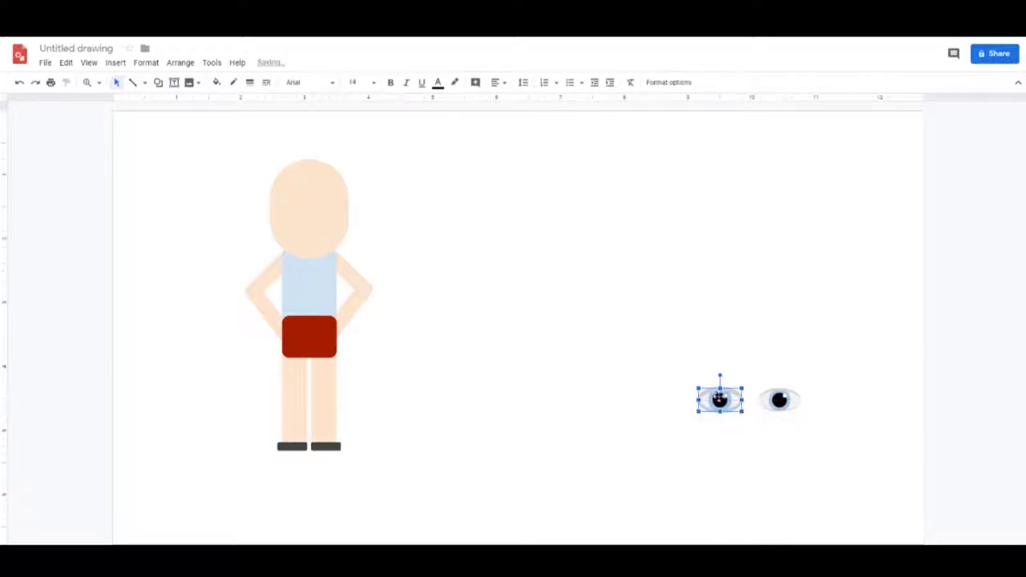
Select both eyes, move them onto the upper part of the head, and shrink the pair to about 1 in wide
click(679, 373)
drag(675, 372, 800, 436)
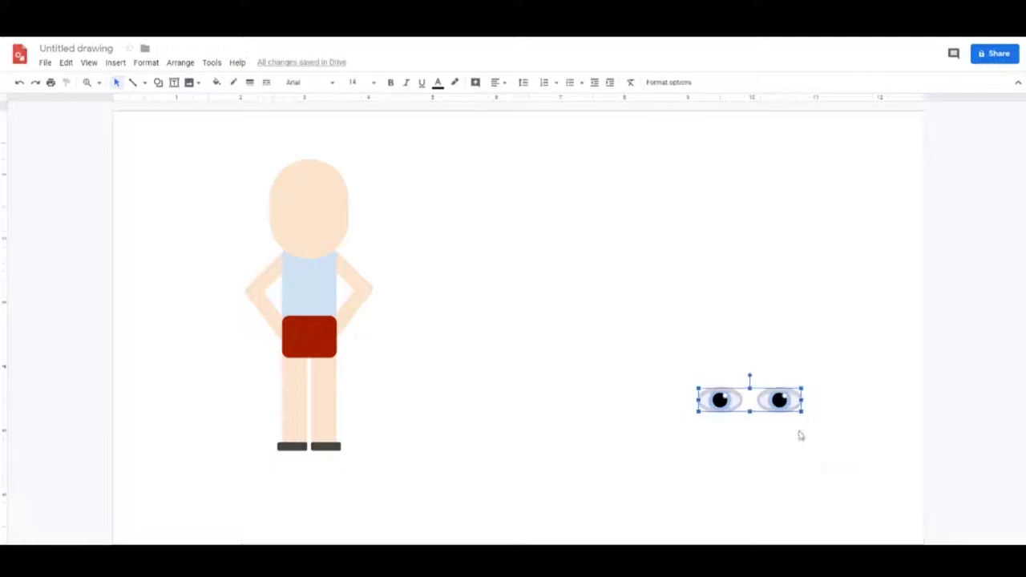
drag(724, 400, 298, 203)
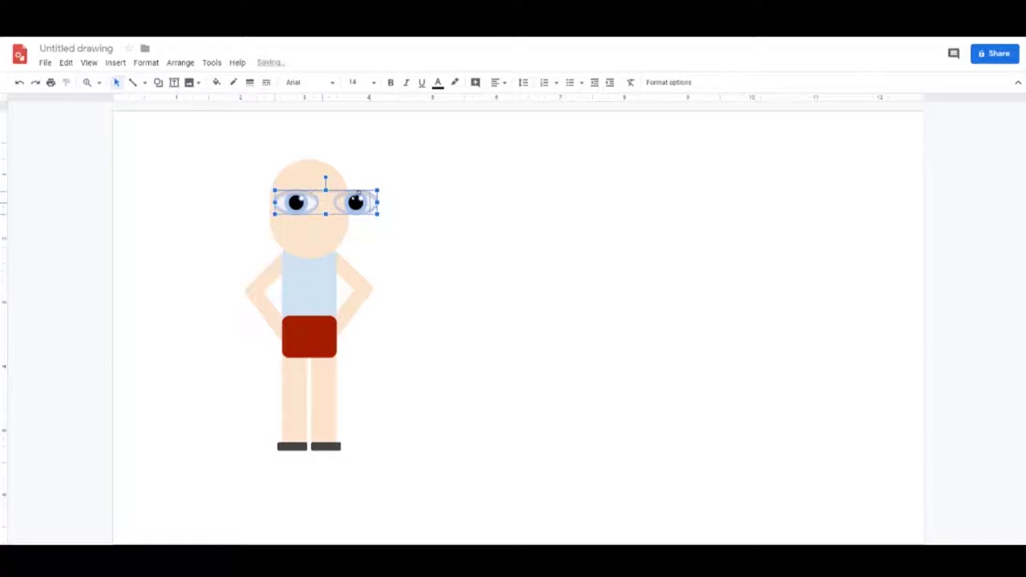
drag(377, 191, 331, 198)
right_click(325, 199)
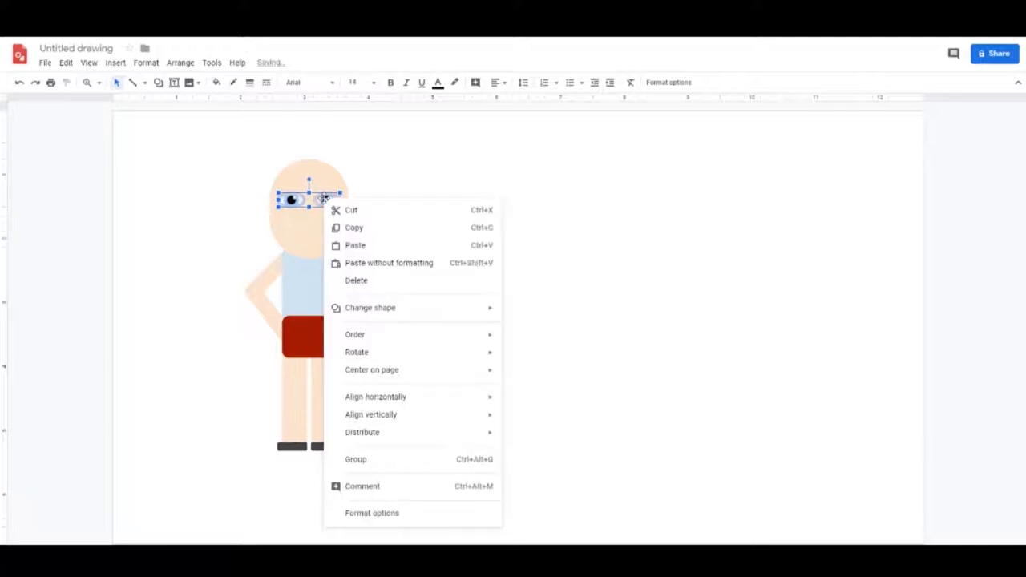
mouse_move(428, 336)
click(544, 340)
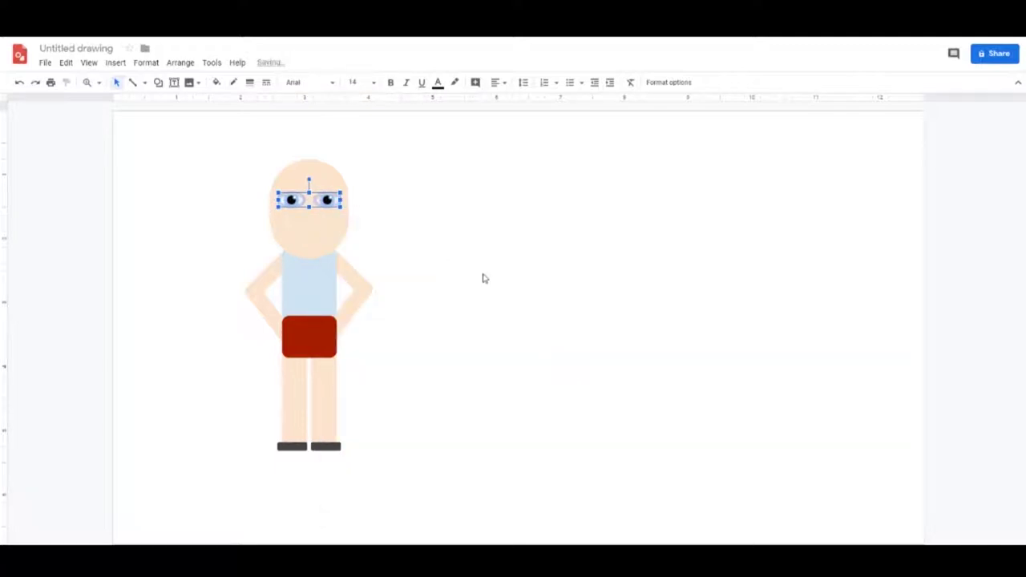
click(483, 278)
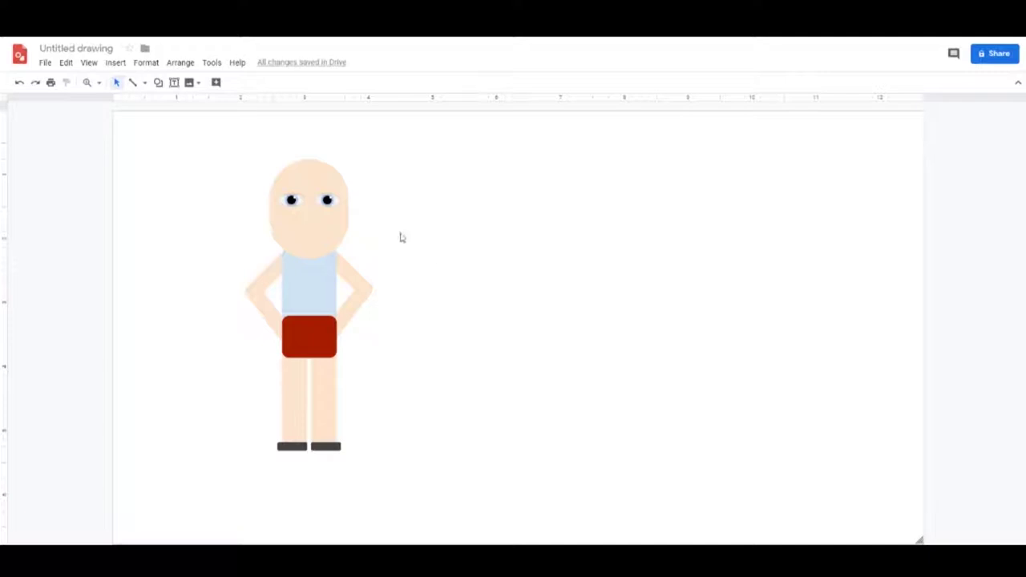
Move the head shape aside and group the parts of each eye as a separate group
drag(314, 232, 417, 243)
drag(351, 194, 311, 206)
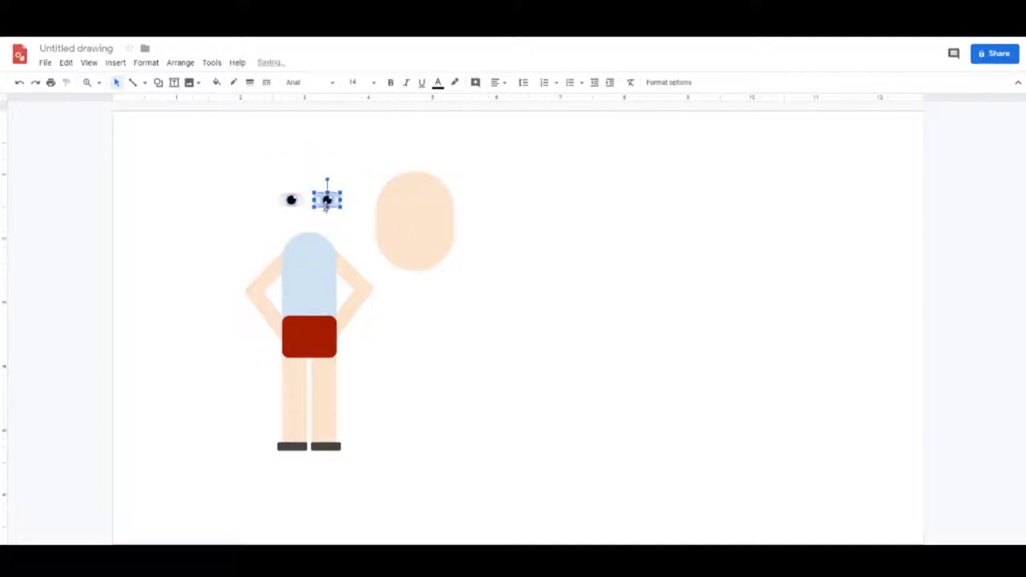
right_click(326, 201)
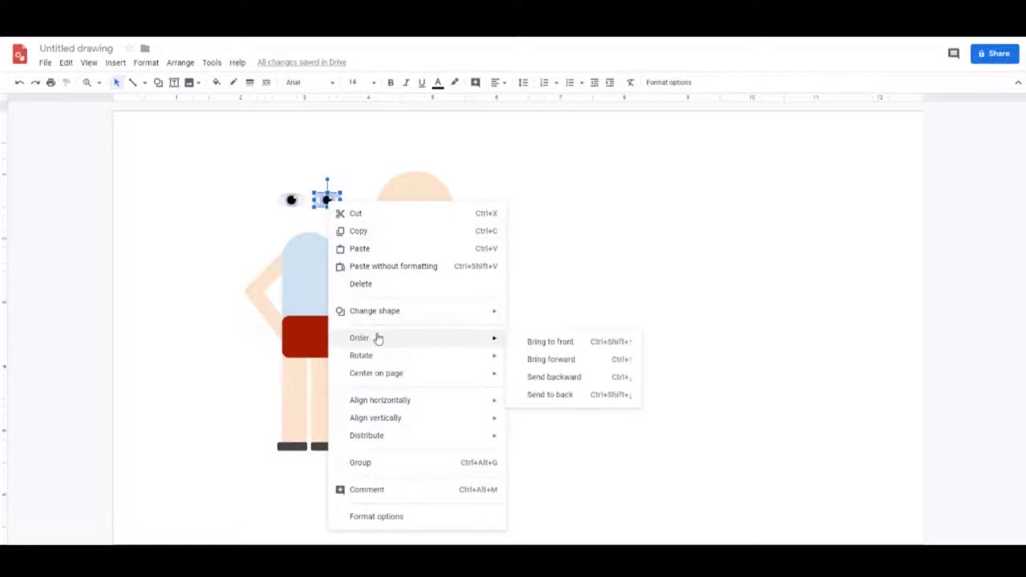
click(400, 470)
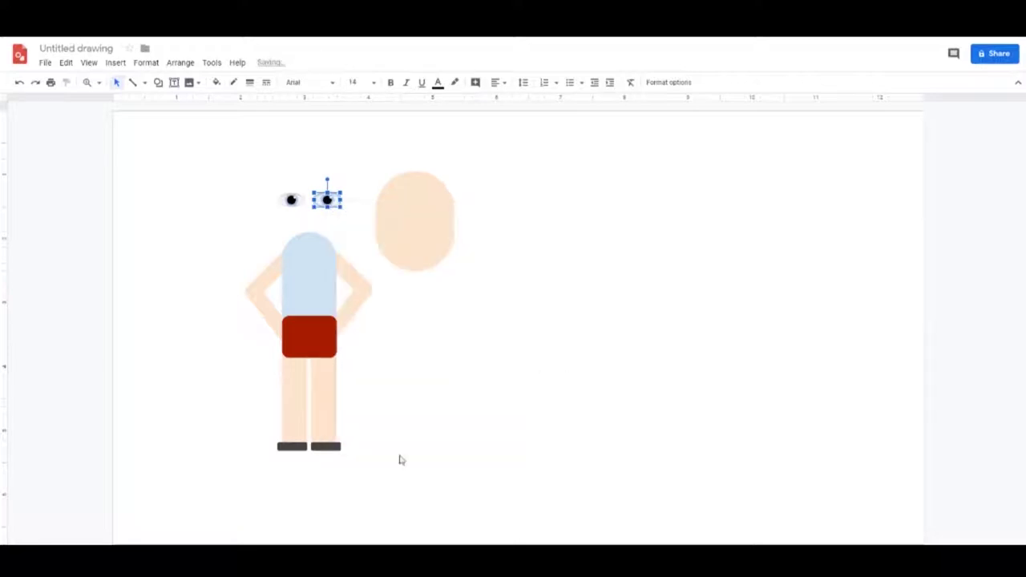
drag(269, 189, 304, 213)
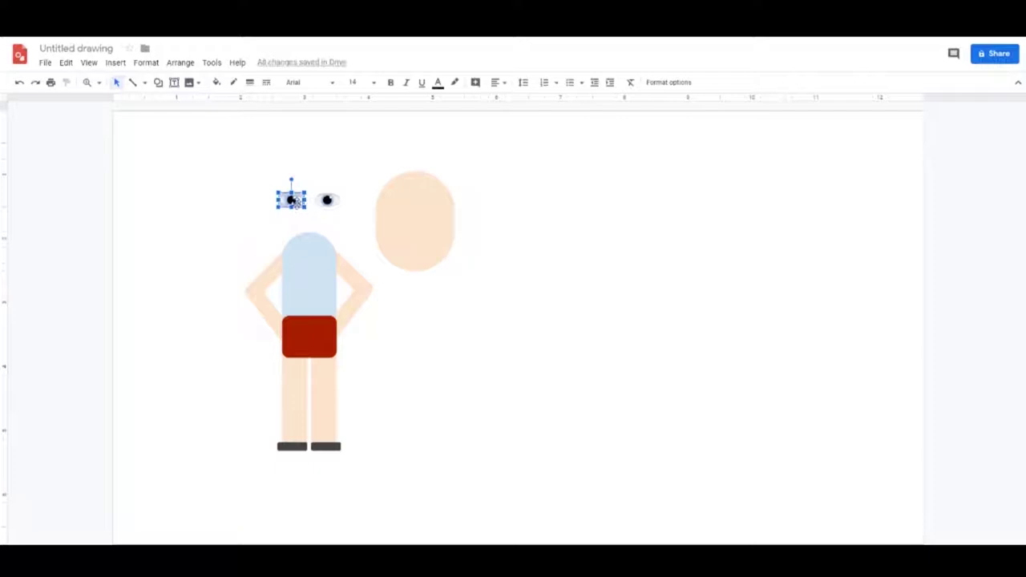
right_click(295, 199)
click(330, 463)
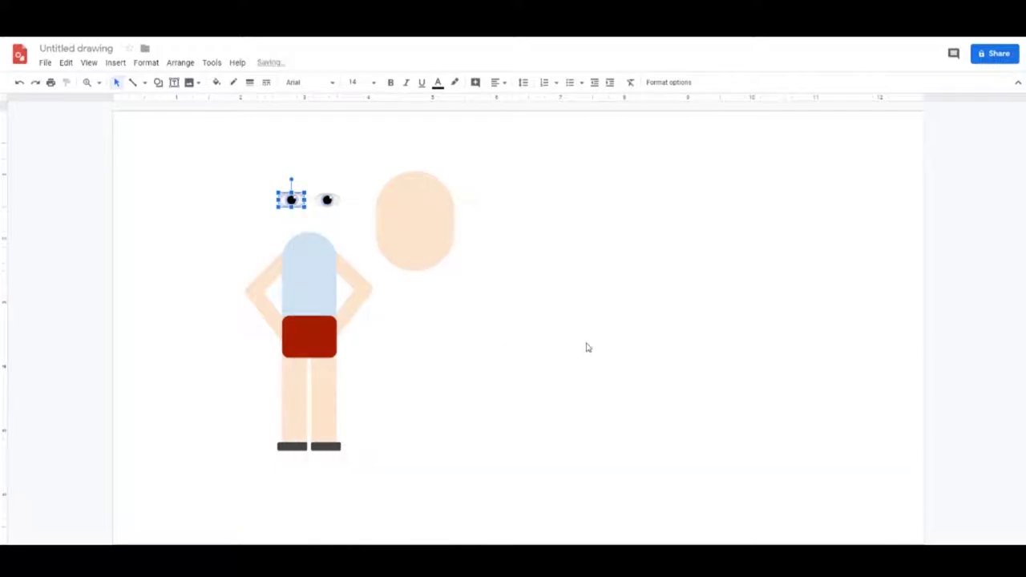
click(586, 345)
Move the two eyes closer together and return the head to its place behind them above the body
drag(329, 198, 295, 200)
click(291, 200)
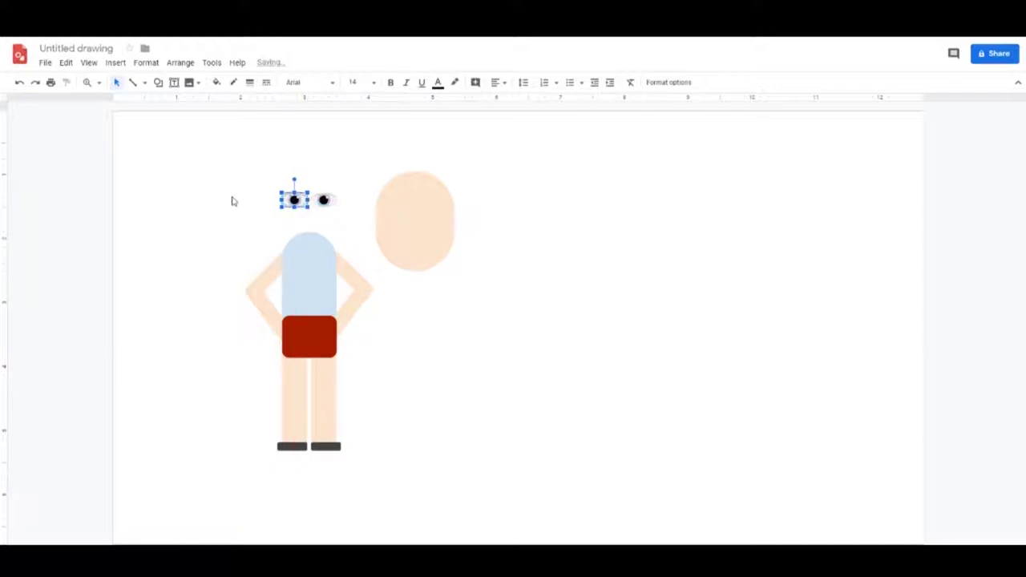
click(232, 200)
drag(404, 203, 299, 191)
click(475, 226)
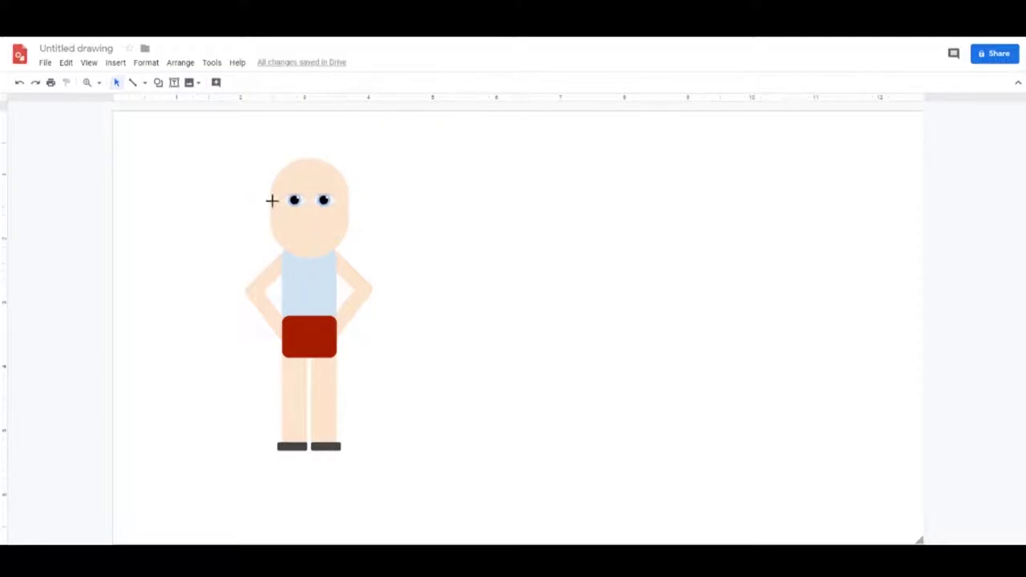
Select both eyes without the head and nudge them slightly lower, keeping them centered on the face
drag(247, 193, 357, 262)
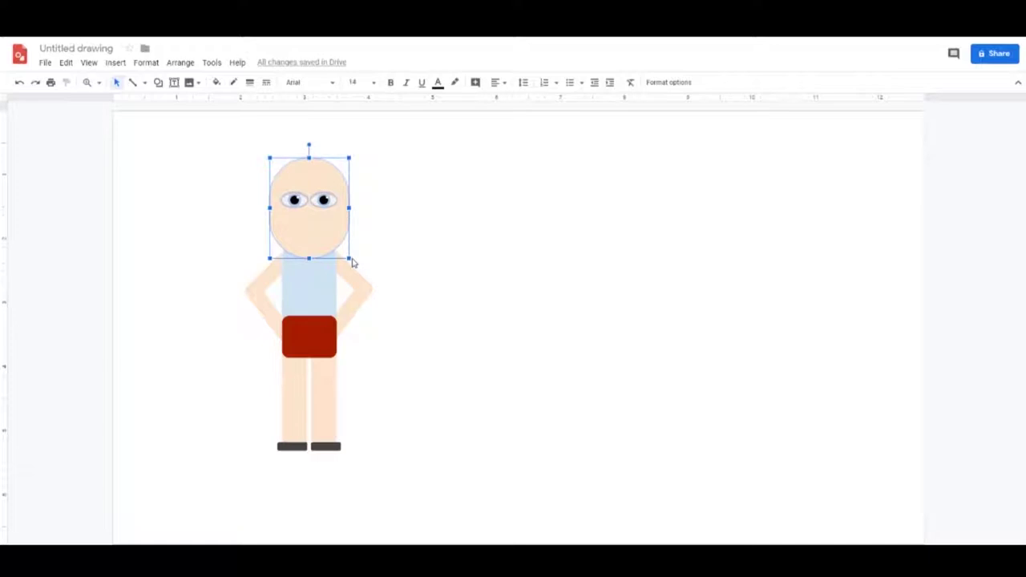
shift+click(325, 238)
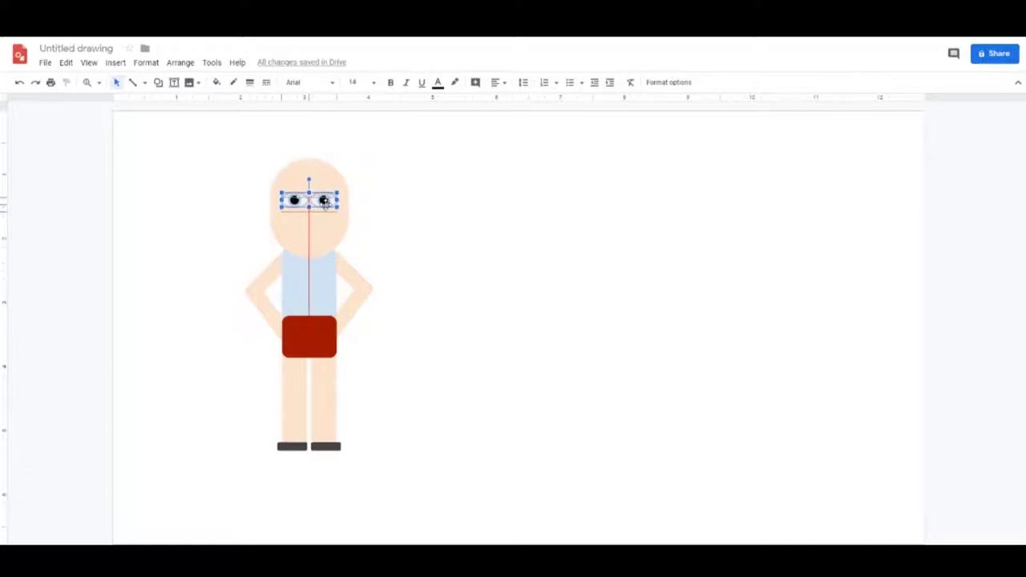
drag(324, 199, 295, 199)
click(414, 221)
click(294, 206)
click(432, 232)
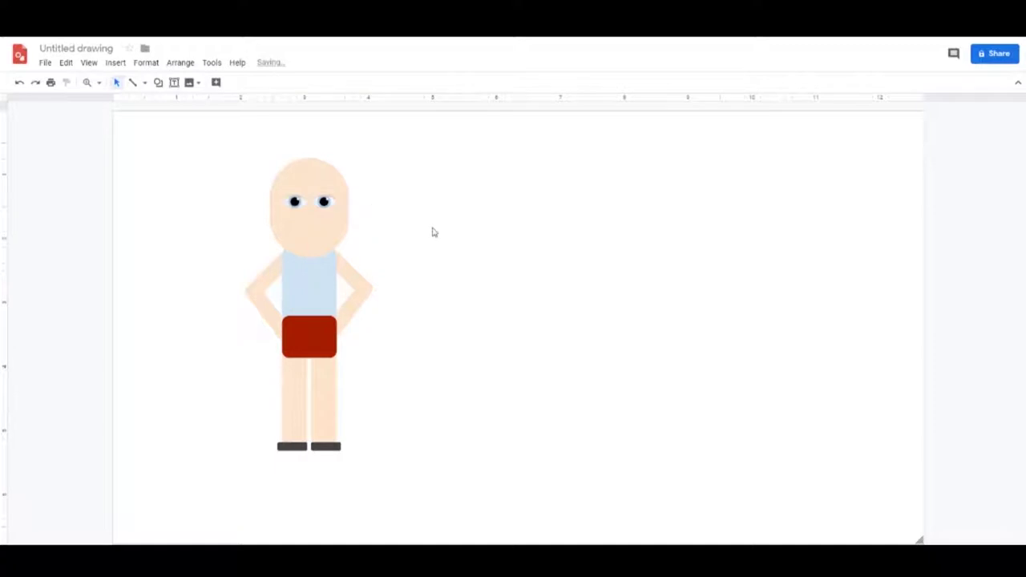
click(86, 83)
click(309, 221)
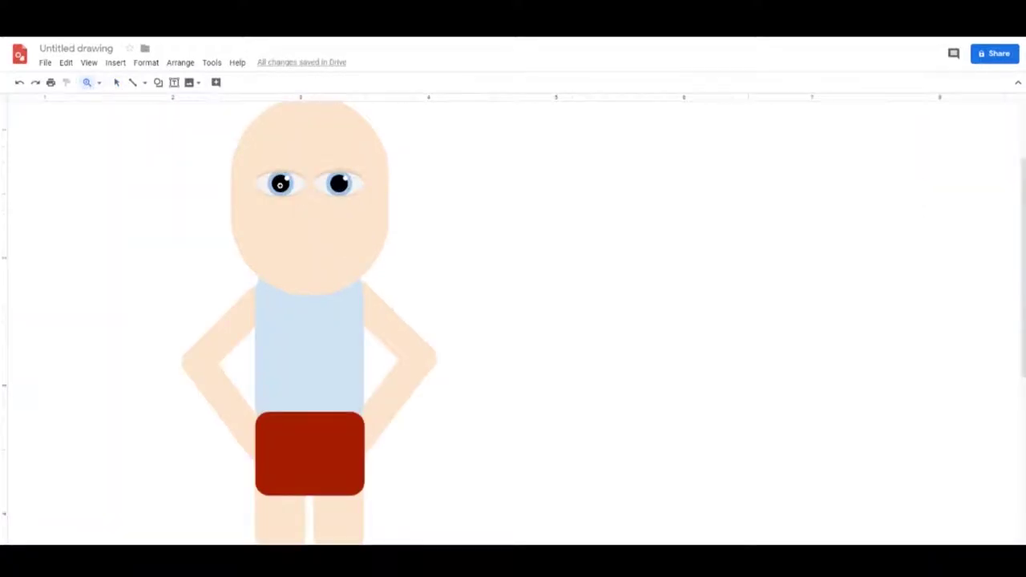
click(279, 185)
scroll(313, 214, up, 1)
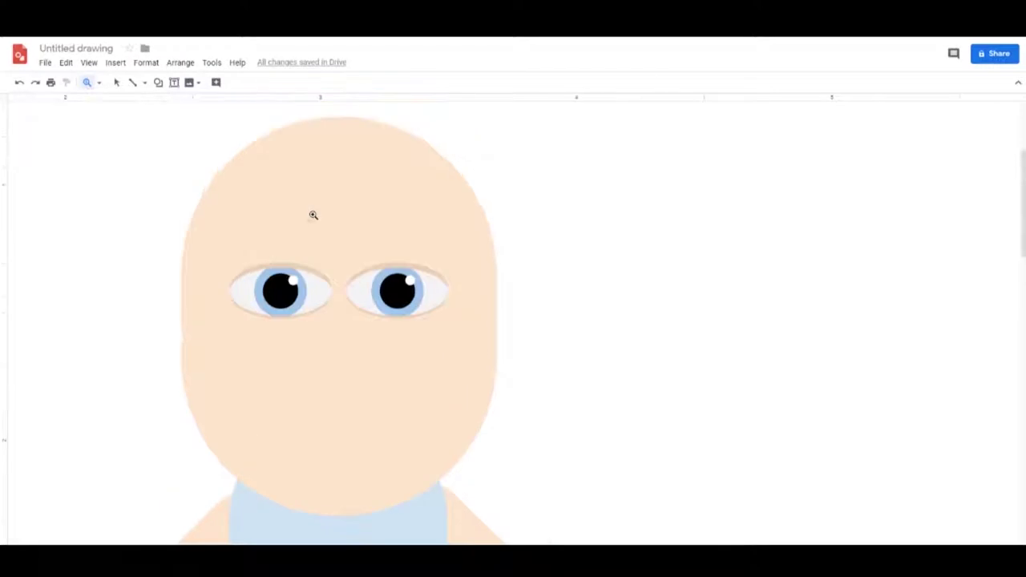
click(86, 83)
click(159, 83)
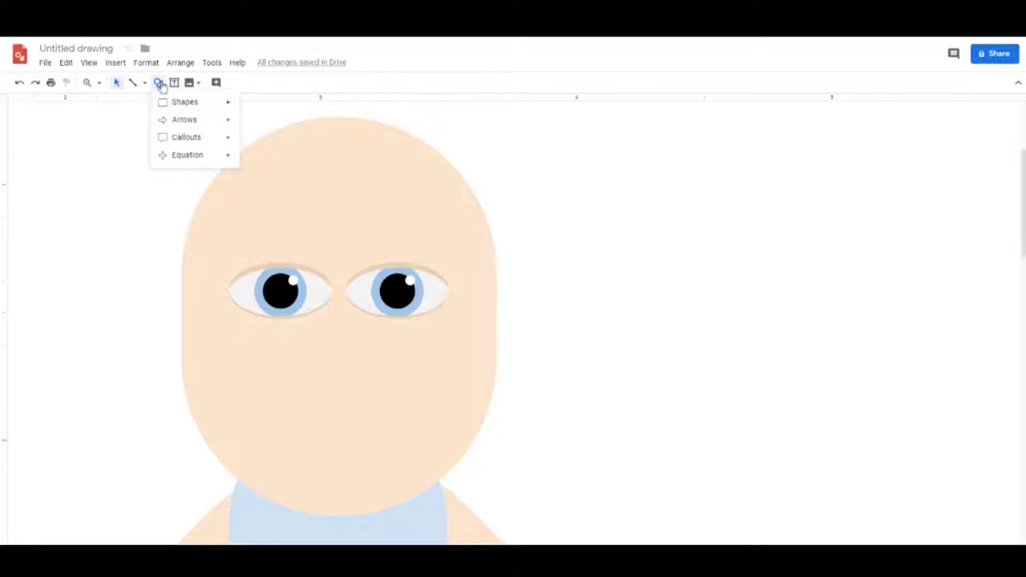
mouse_move(183, 103)
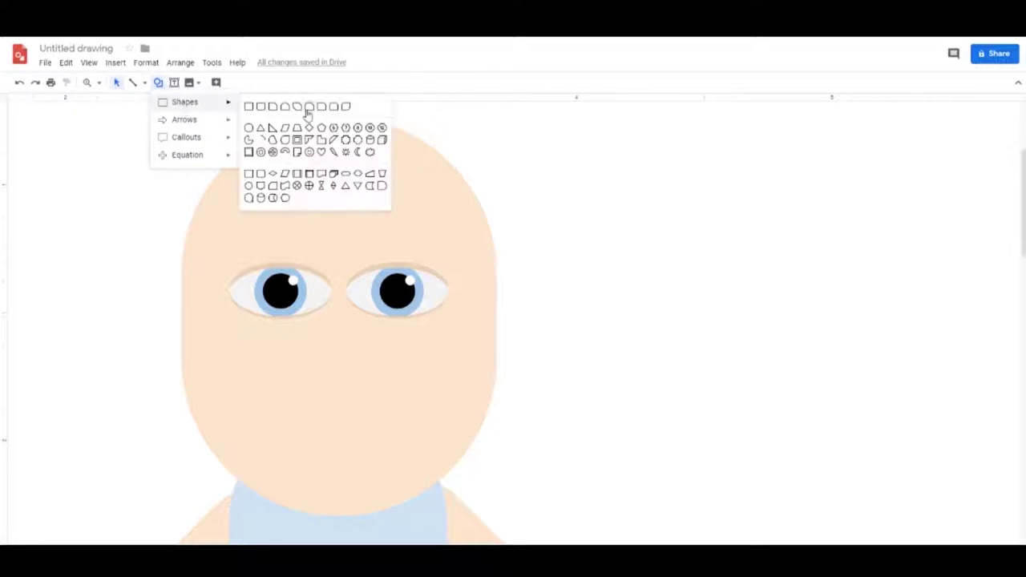
click(356, 154)
mouse_move(573, 301)
mouse_down()
mouse_move(633, 376)
mouse_move(631, 393)
mouse_up()
key(Delete)
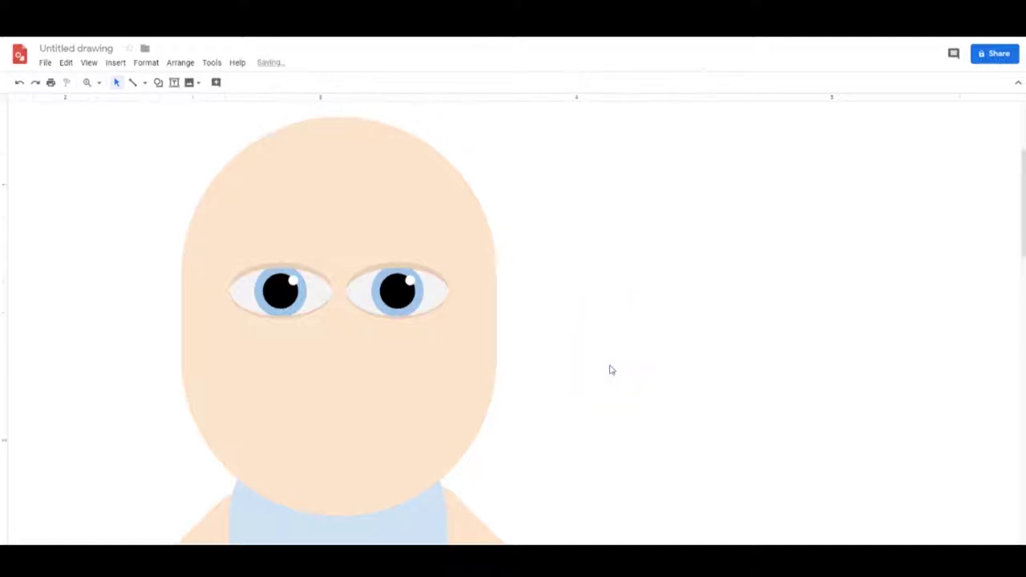
Copy an upper eyelid below the eyes, rotate the copy 180°, and narrow it to about 0.25 in as a centered nose
click(301, 270)
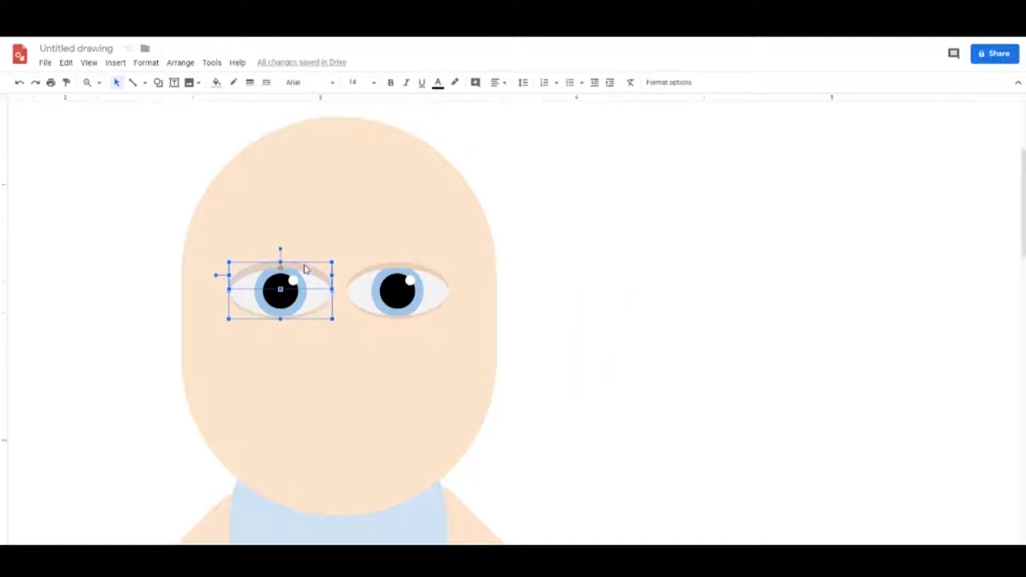
click(365, 366)
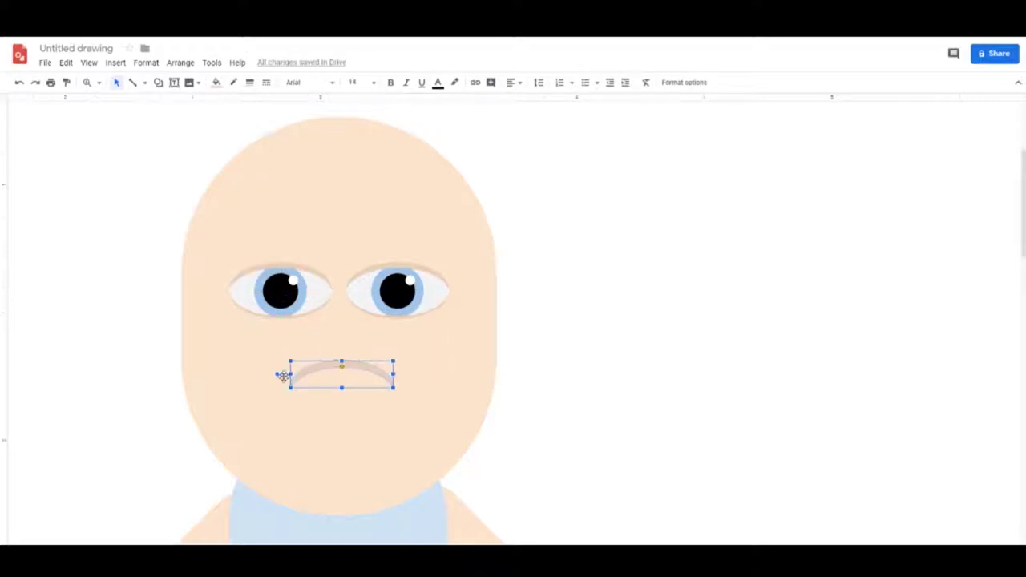
drag(275, 372, 387, 374)
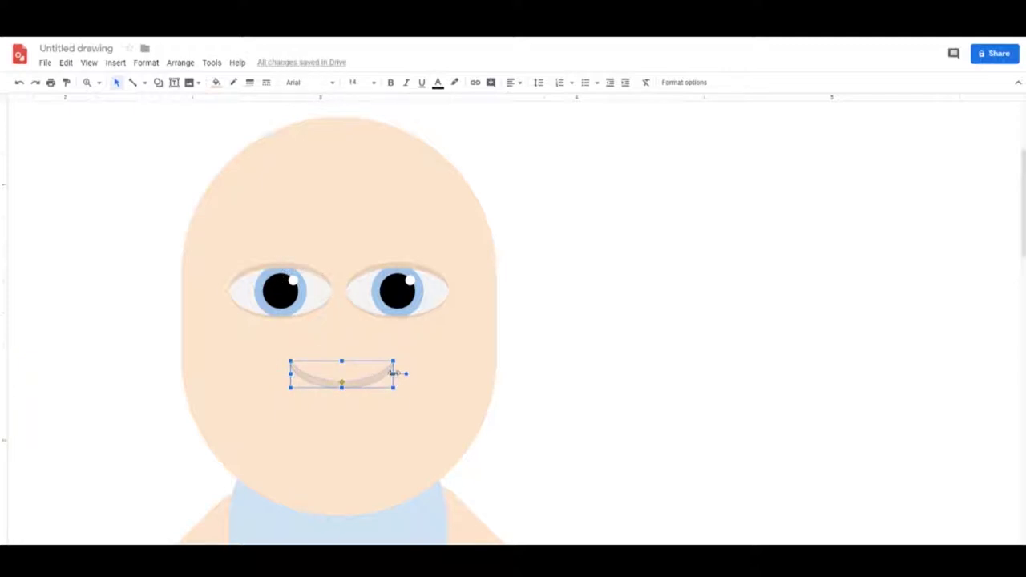
drag(393, 374, 340, 384)
click(601, 407)
click(610, 415)
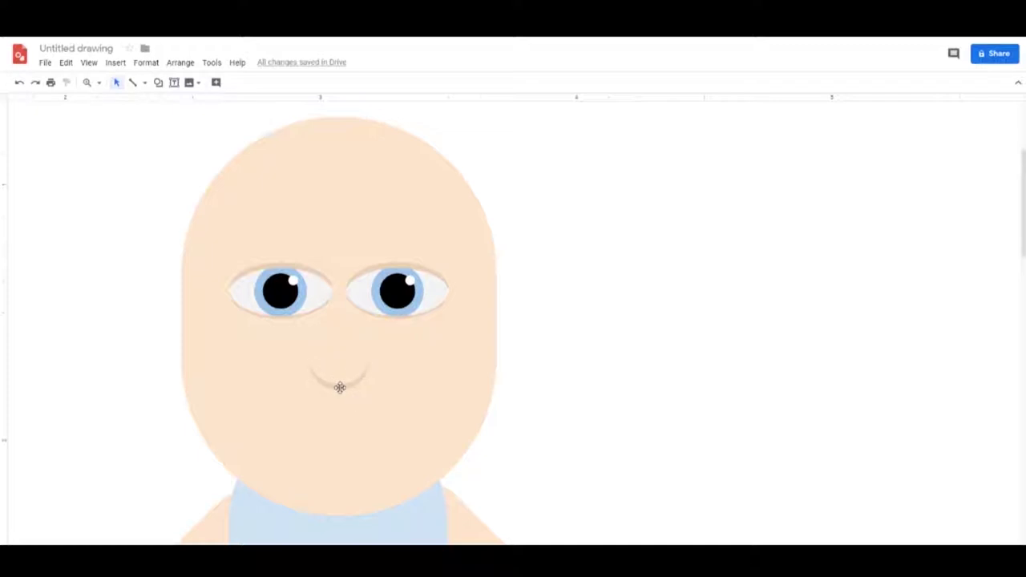
Duplicate the nose curve onto the head's lower edge as a chin line, widen it to about 0.35 in, and thin its band
drag(337, 388, 279, 498)
drag(349, 503, 360, 508)
click(655, 458)
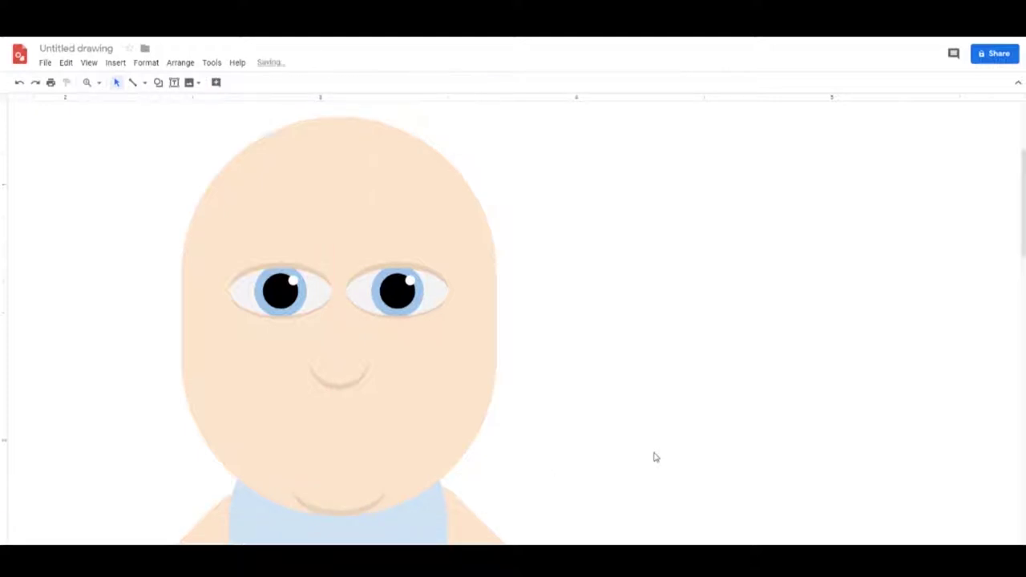
click(365, 505)
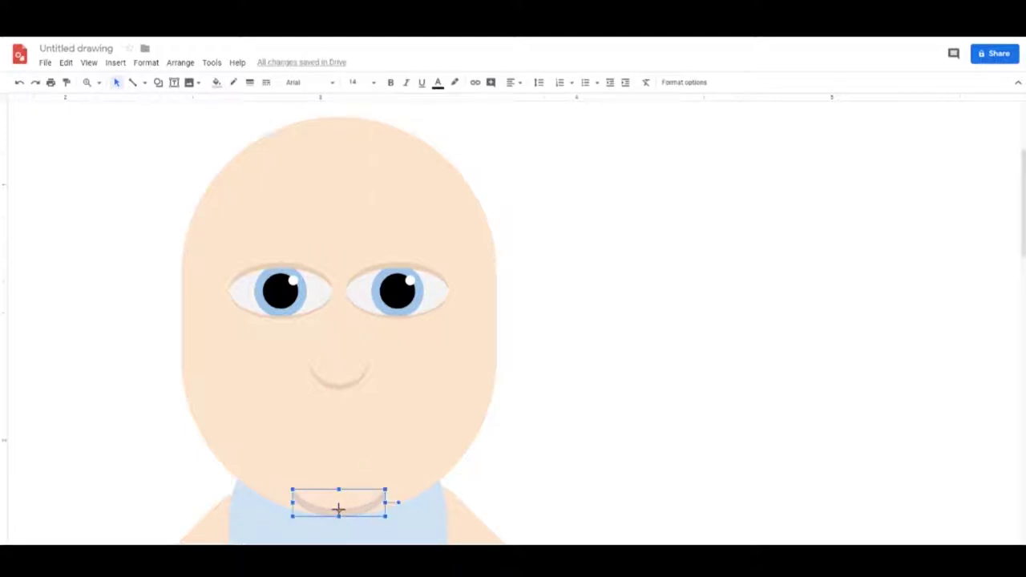
drag(338, 508, 339, 516)
click(635, 484)
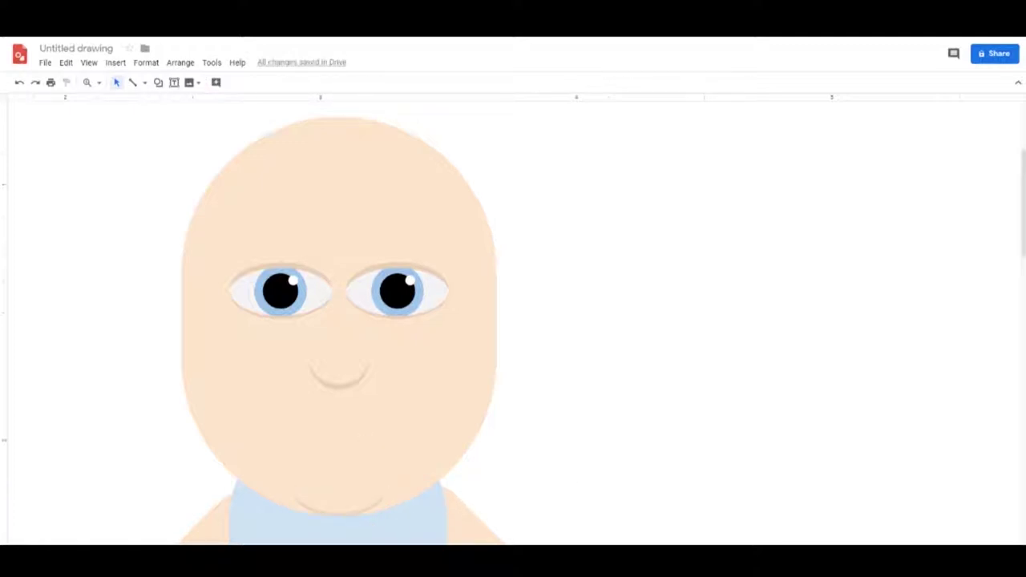
Draw a pie shape about 0.65 in across beside the head and adjust its angle to leave only the lower half circle
click(158, 83)
mouse_move(183, 103)
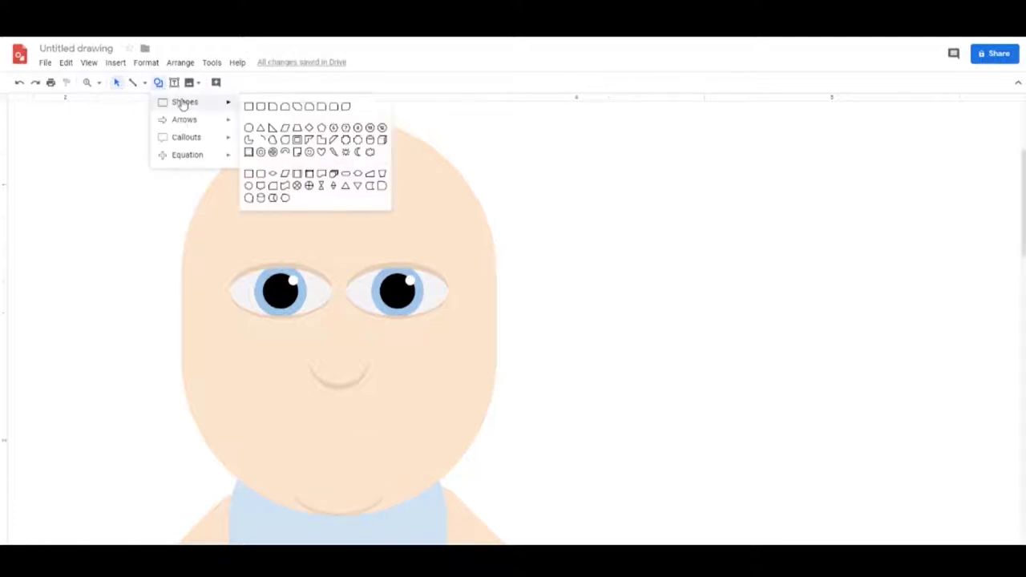
click(249, 140)
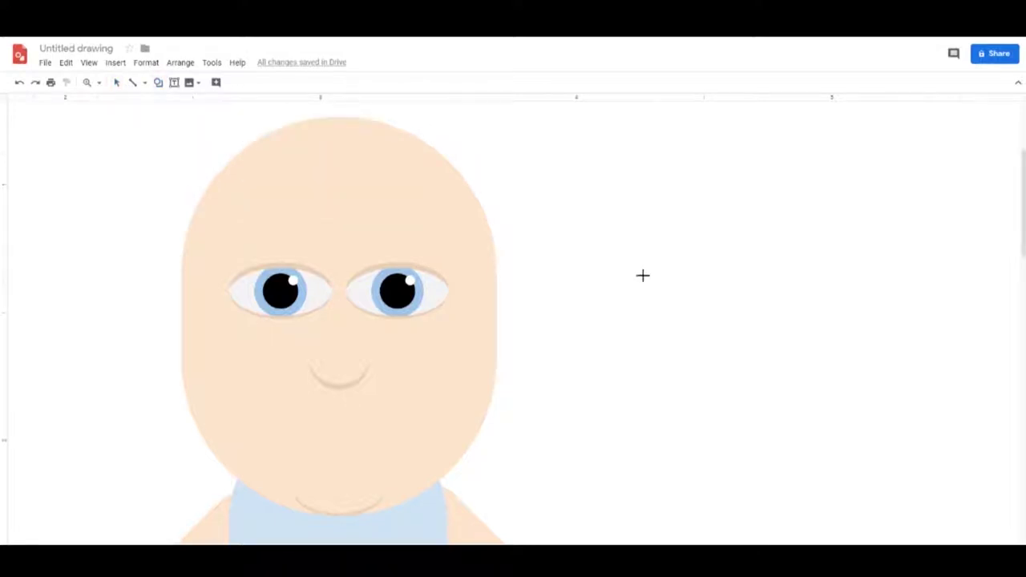
drag(549, 236, 719, 365)
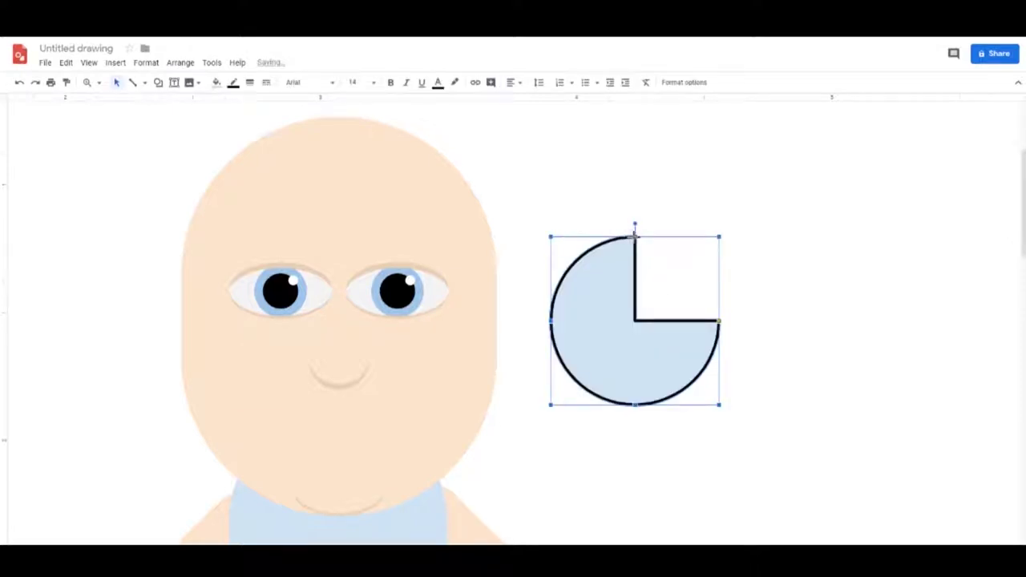
drag(634, 235, 558, 321)
Make the half circle's border transparent and fill the shape with black
click(233, 82)
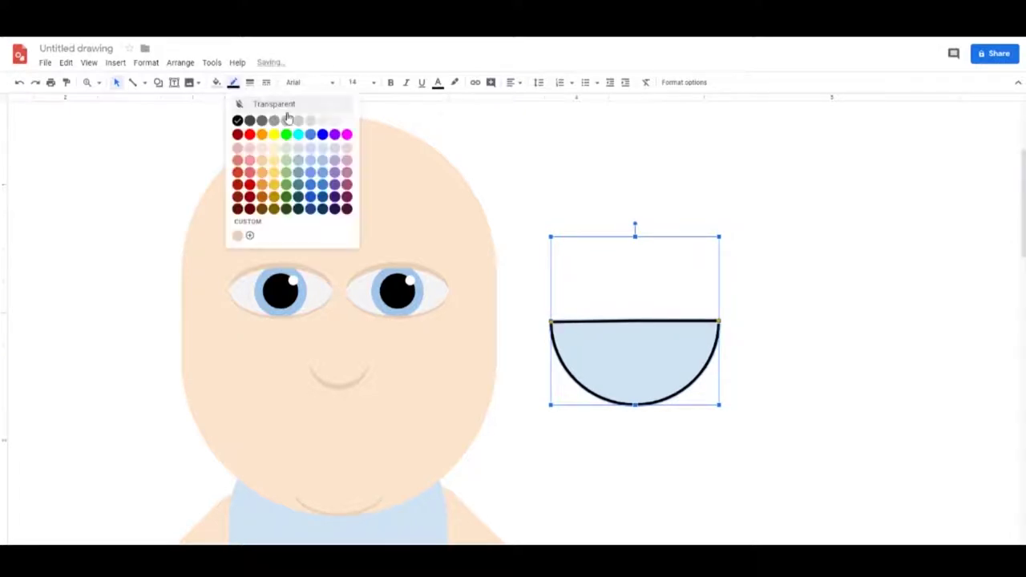
click(280, 104)
click(629, 202)
click(636, 367)
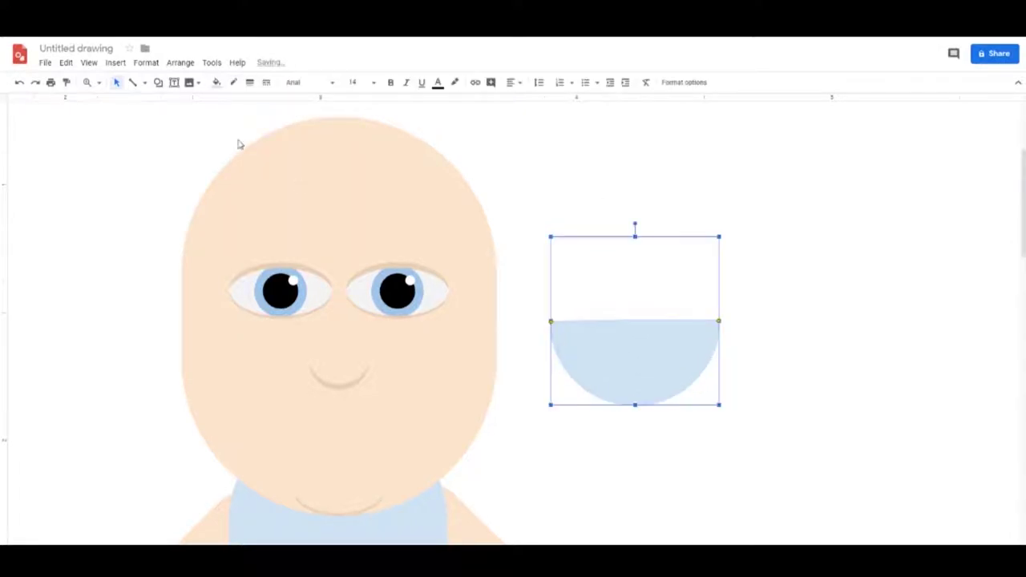
click(217, 83)
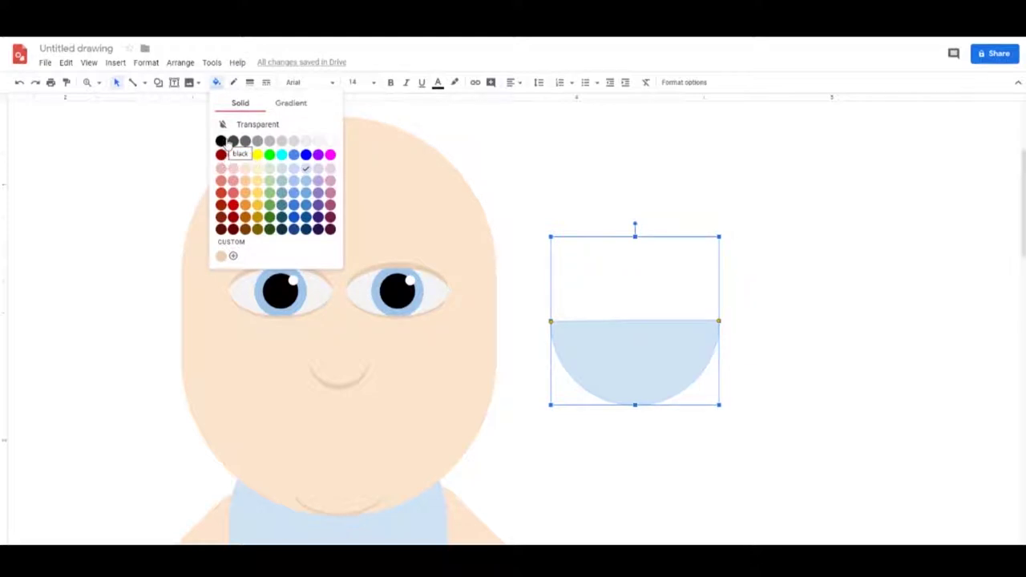
click(233, 142)
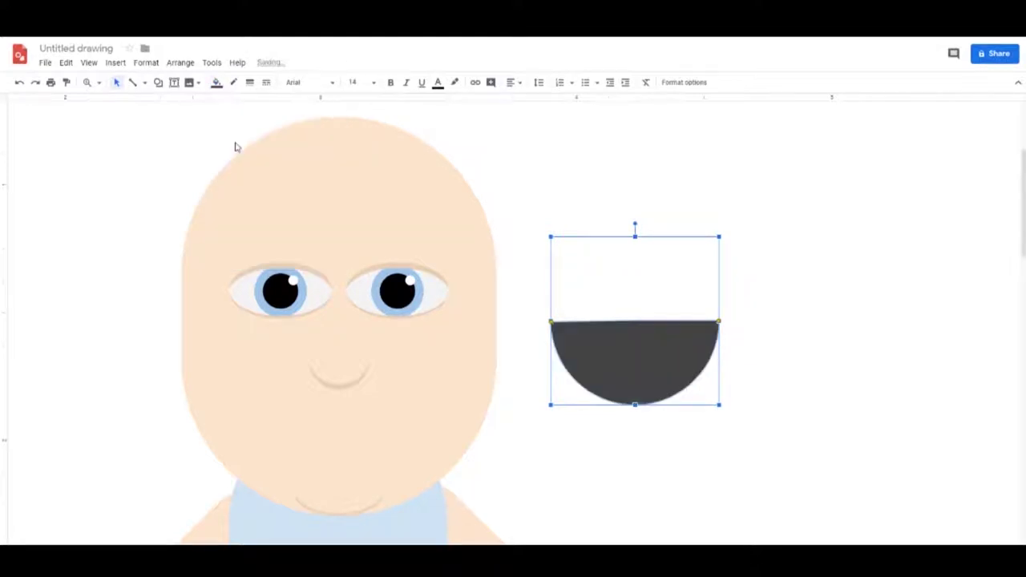
click(216, 83)
click(224, 141)
click(549, 184)
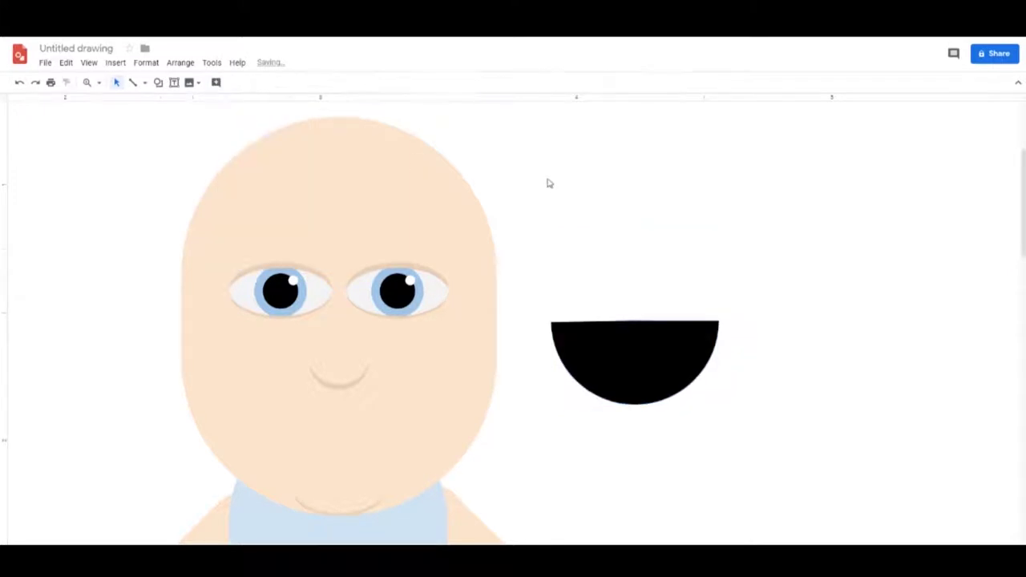
click(620, 366)
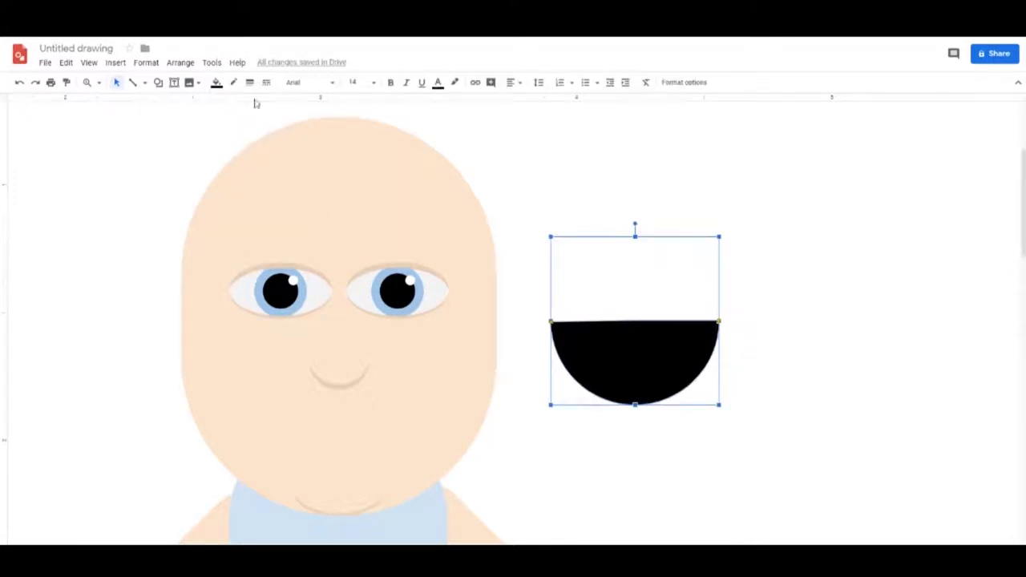
click(217, 84)
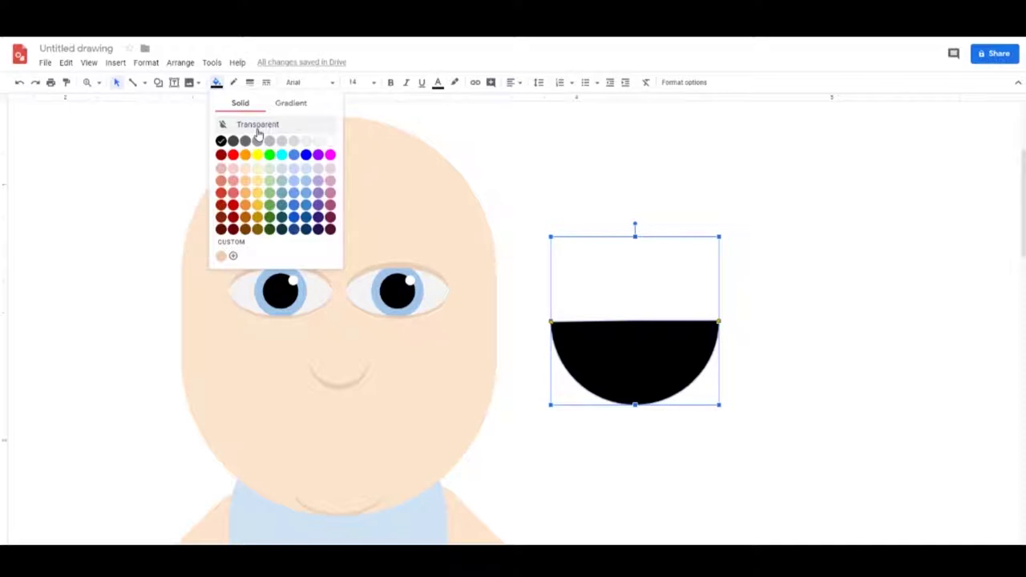
click(218, 84)
click(218, 85)
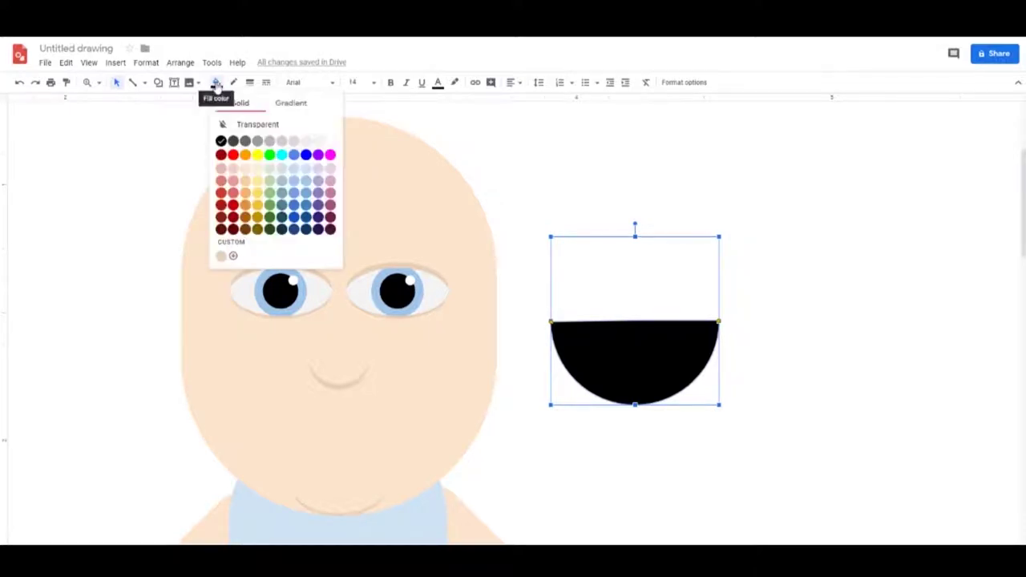
click(217, 83)
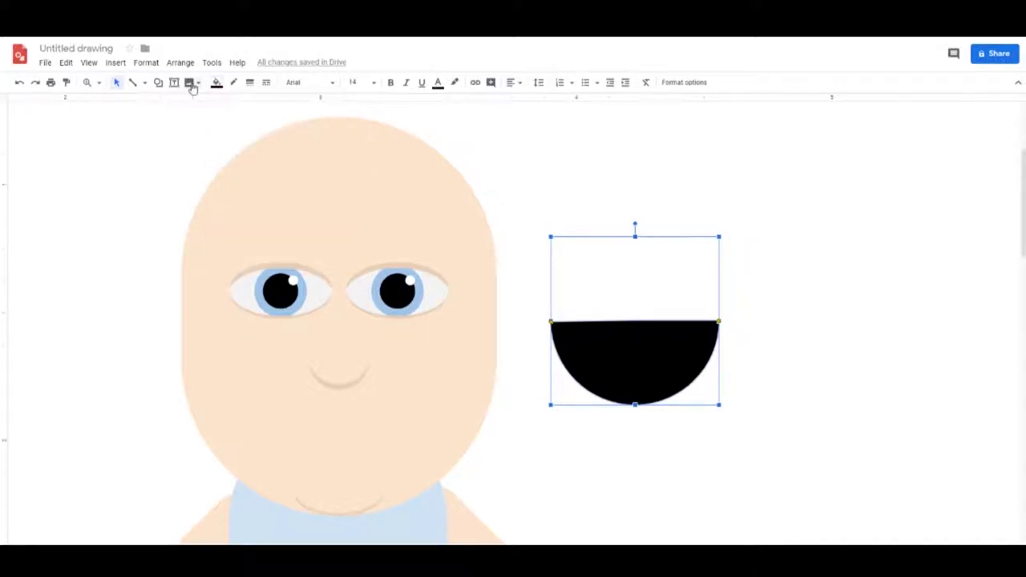
Draw a crescent about 0.25 by 0.38 in, thicken it, rotate it so it opens upward, and place it inside the half circle as a tongue
click(158, 81)
mouse_move(186, 102)
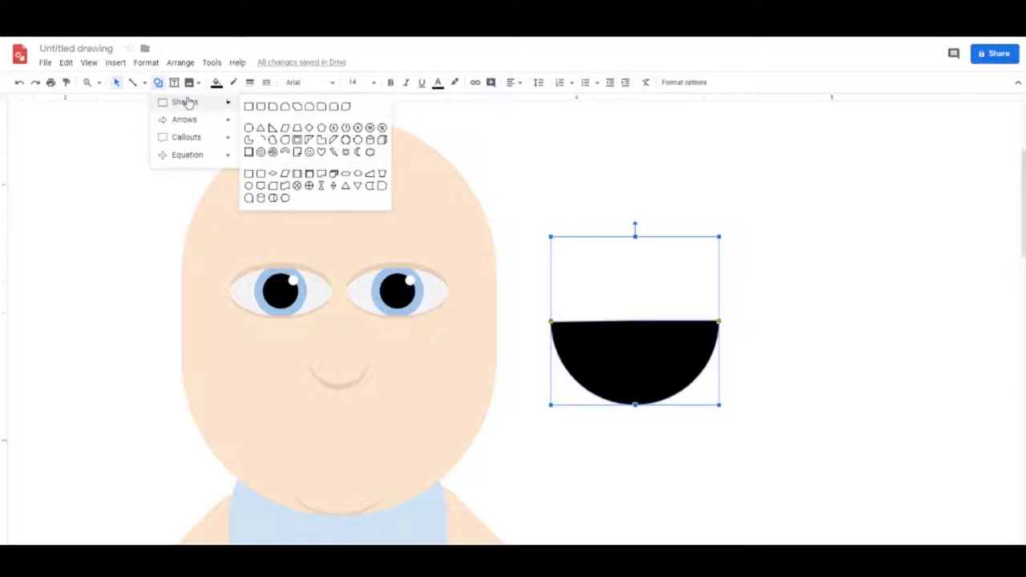
click(359, 154)
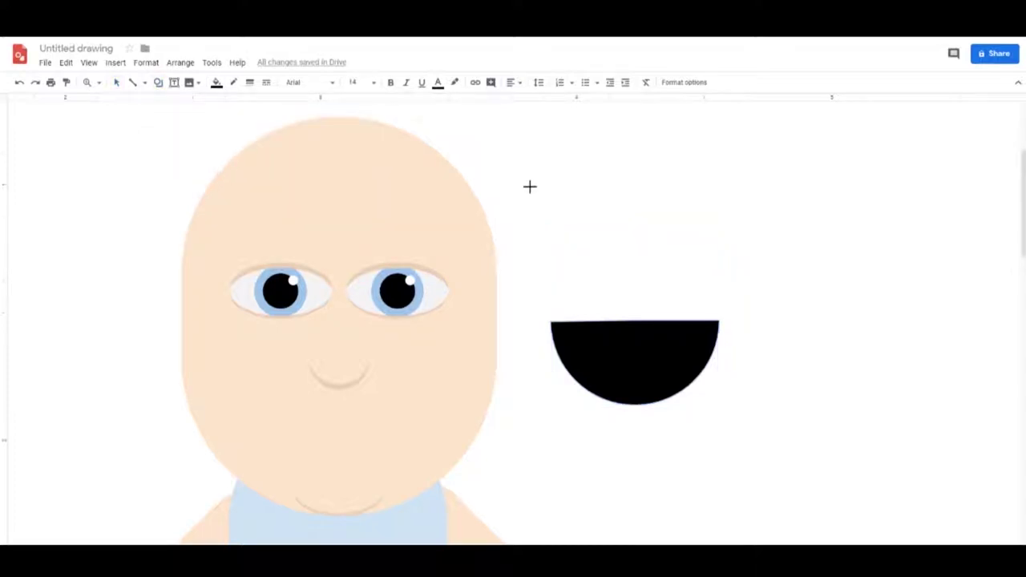
drag(529, 186, 595, 284)
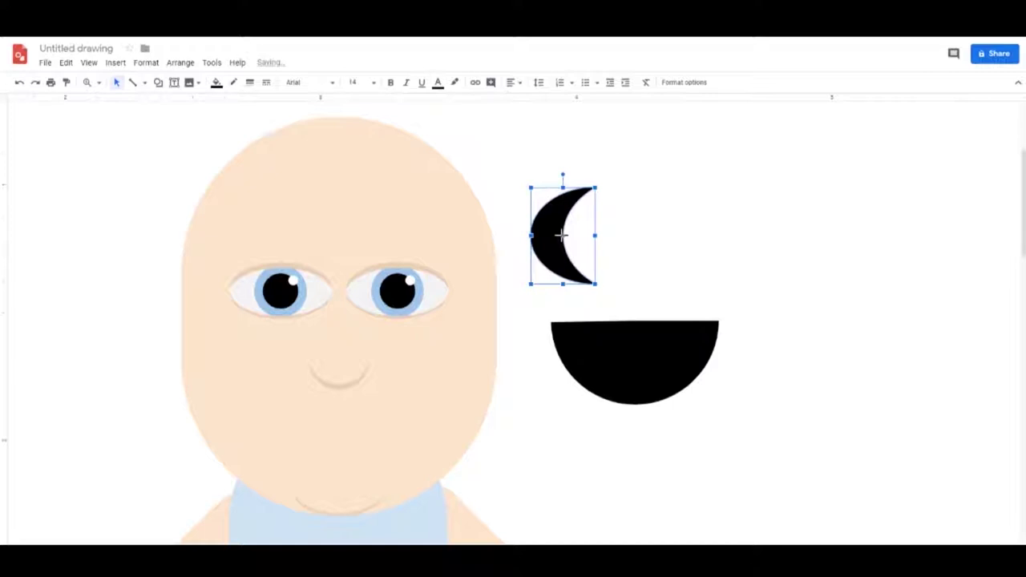
drag(561, 235, 594, 235)
drag(562, 175, 520, 233)
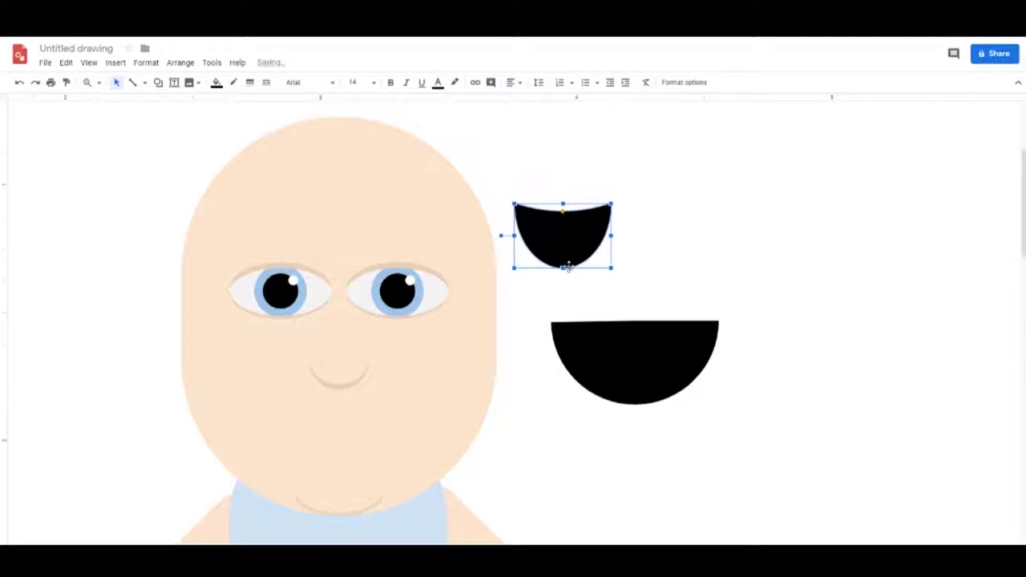
drag(564, 273, 636, 371)
Fill the tongue shape with light pink and center it in the lower part of the black half circle
click(669, 259)
click(215, 82)
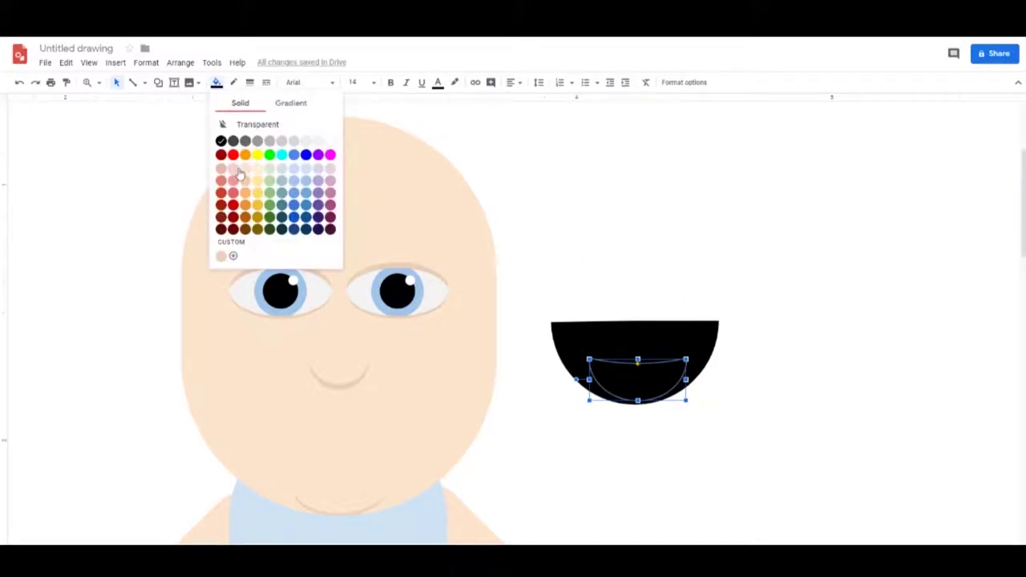
click(238, 171)
click(635, 218)
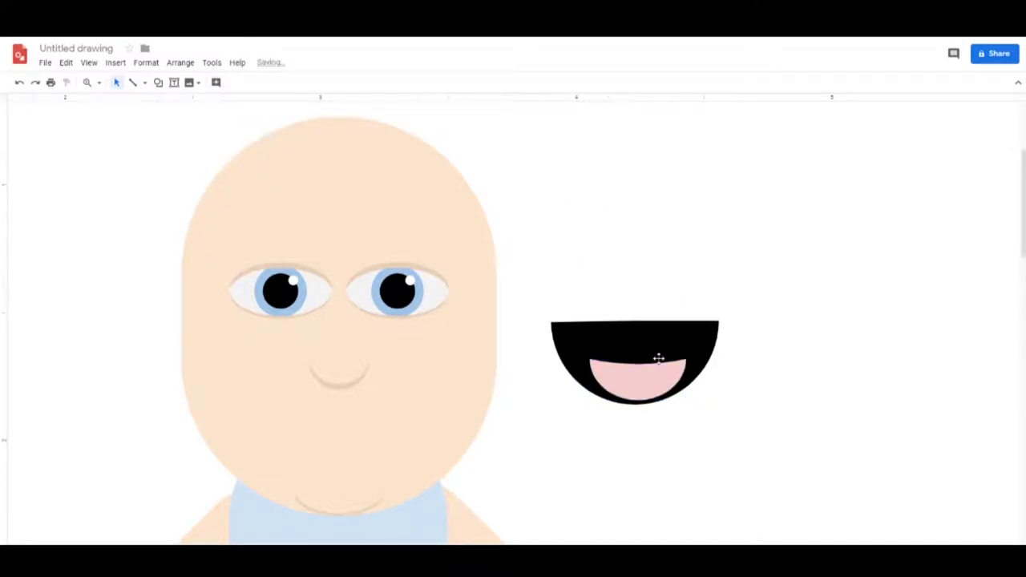
drag(651, 376, 647, 371)
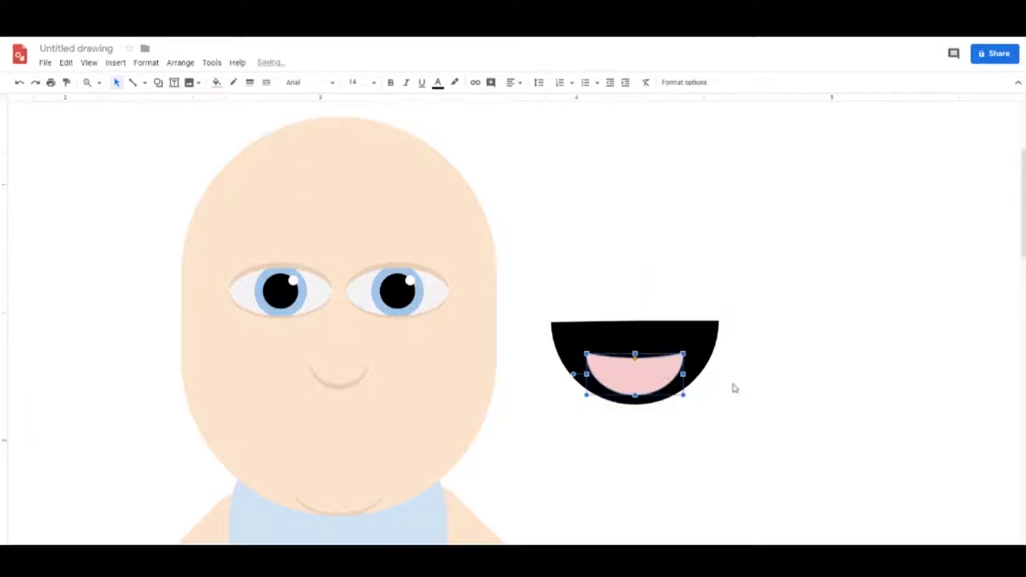
click(762, 396)
Move the black half circle and tongue together below the nose and scale them down to about 0.5 in wide
drag(533, 267, 721, 415)
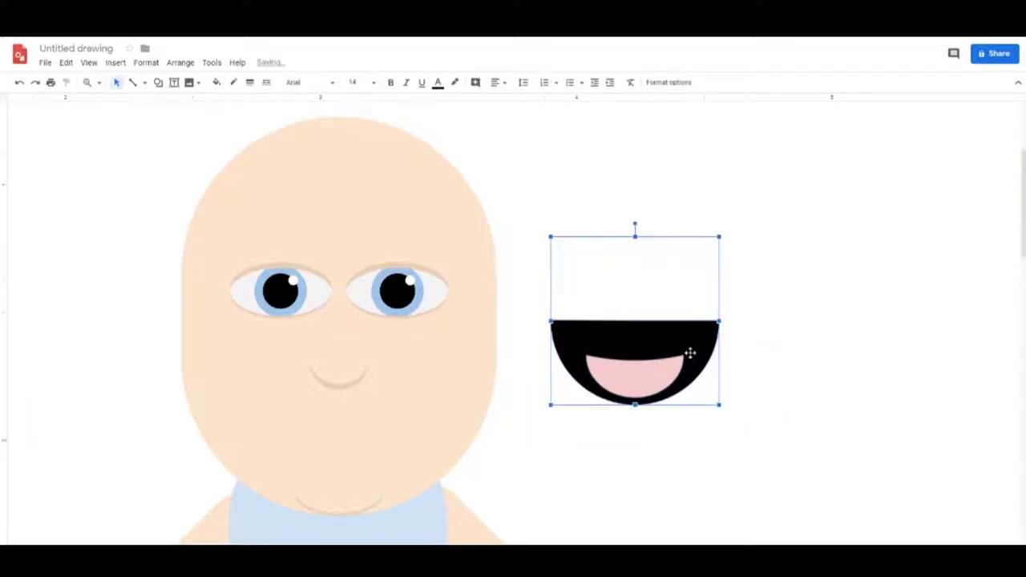
drag(641, 360, 395, 414)
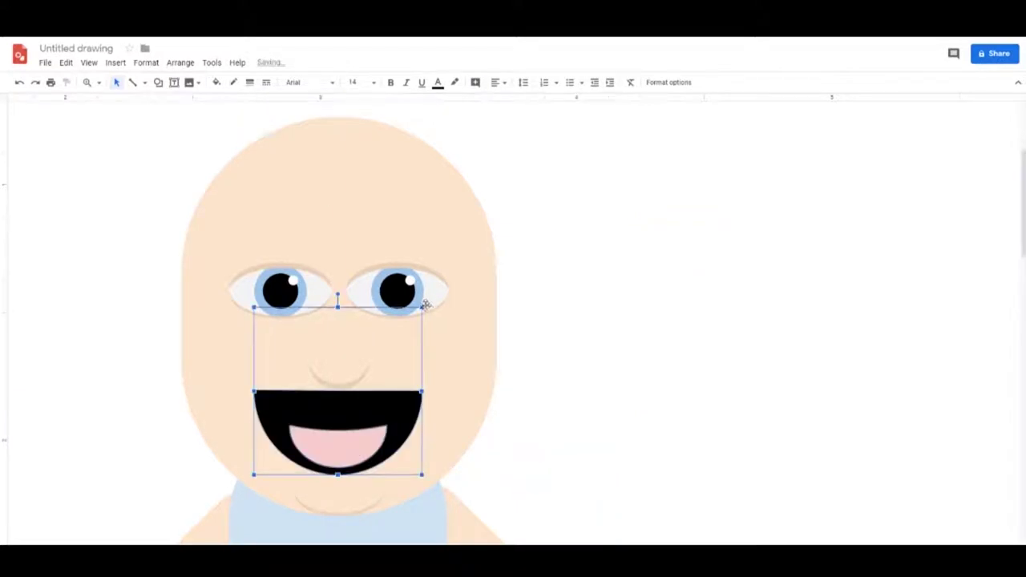
drag(416, 314, 379, 347)
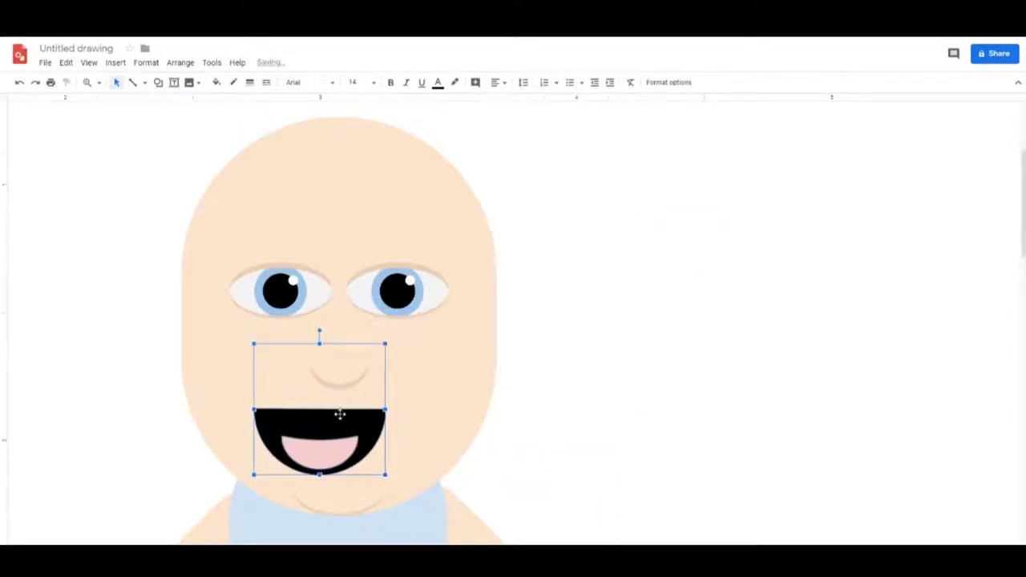
drag(339, 412, 364, 413)
click(439, 405)
Widen the black mouth shape alone to about 0.65 in and center it under the nose with the tongue
click(393, 421)
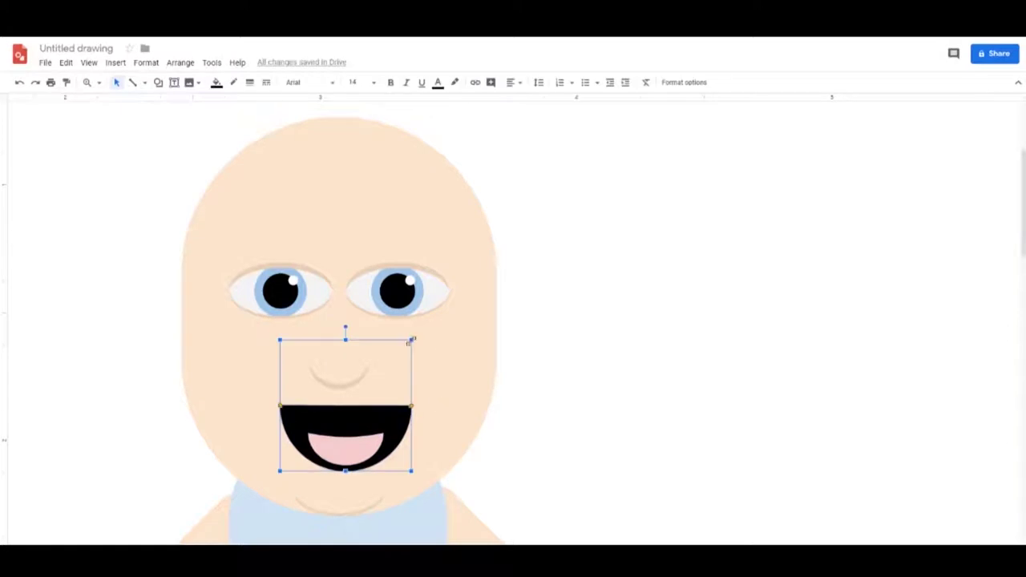
drag(410, 340, 449, 350)
drag(405, 432, 339, 454)
click(337, 444)
click(522, 415)
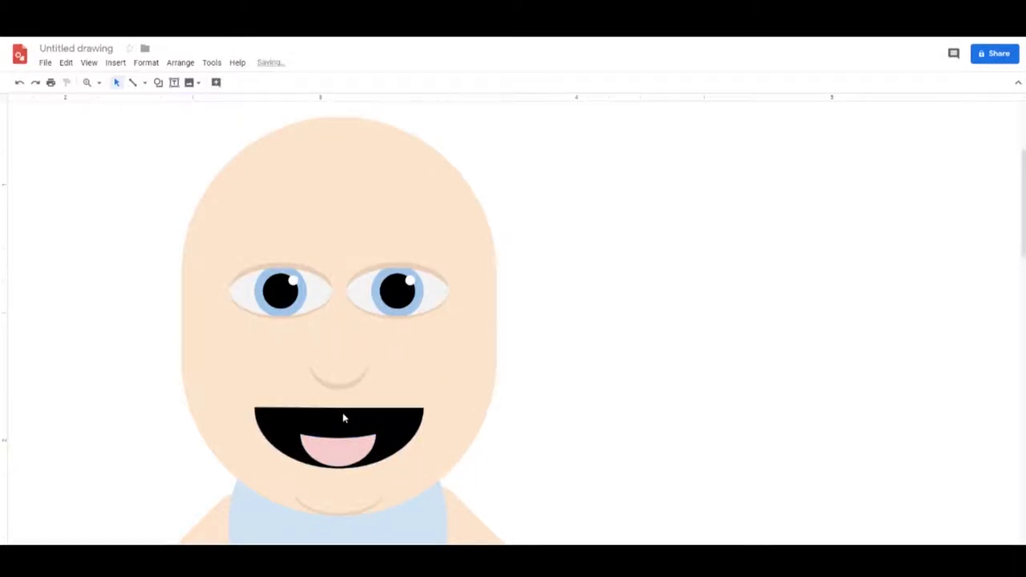
Draw a thin rectangle about 0.65 in wide across the upper edge of the mouth as teeth
scroll(386, 423, down, 1)
click(158, 83)
mouse_move(190, 102)
click(247, 109)
drag(255, 355, 422, 363)
click(576, 382)
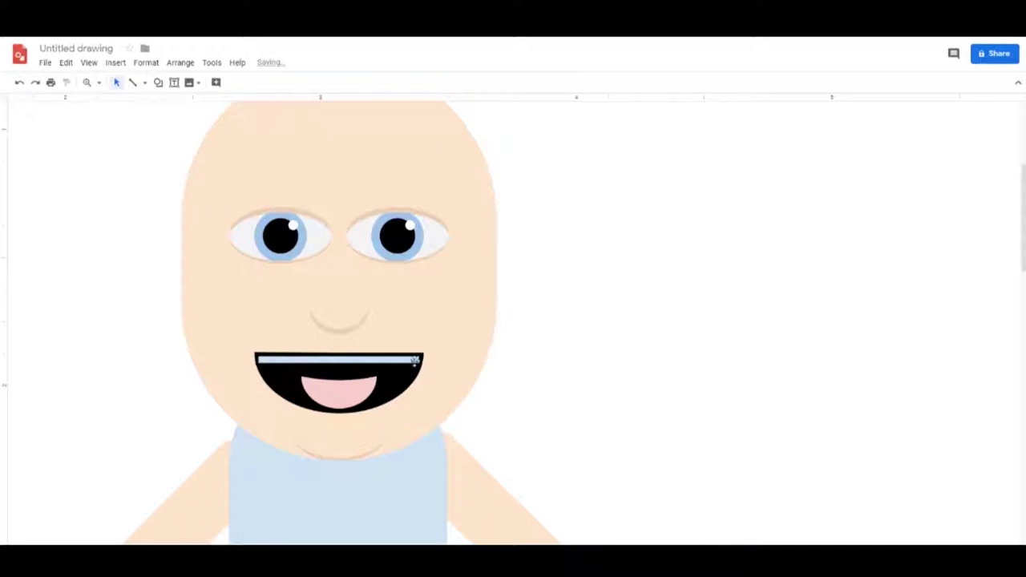
Fill the teeth rectangle with white and align it with the vertical center of the face
click(415, 361)
click(218, 85)
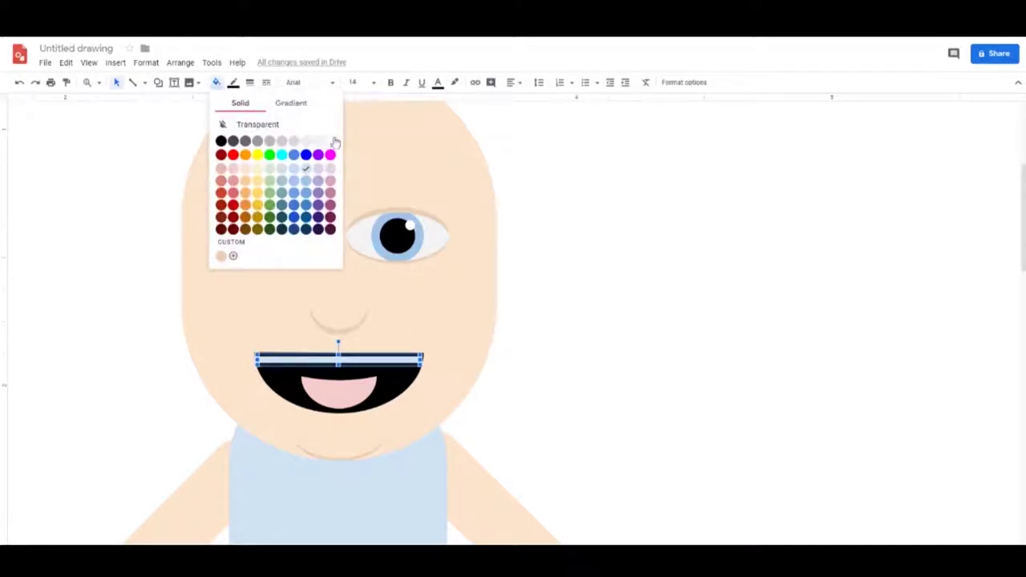
click(335, 143)
click(612, 217)
click(389, 360)
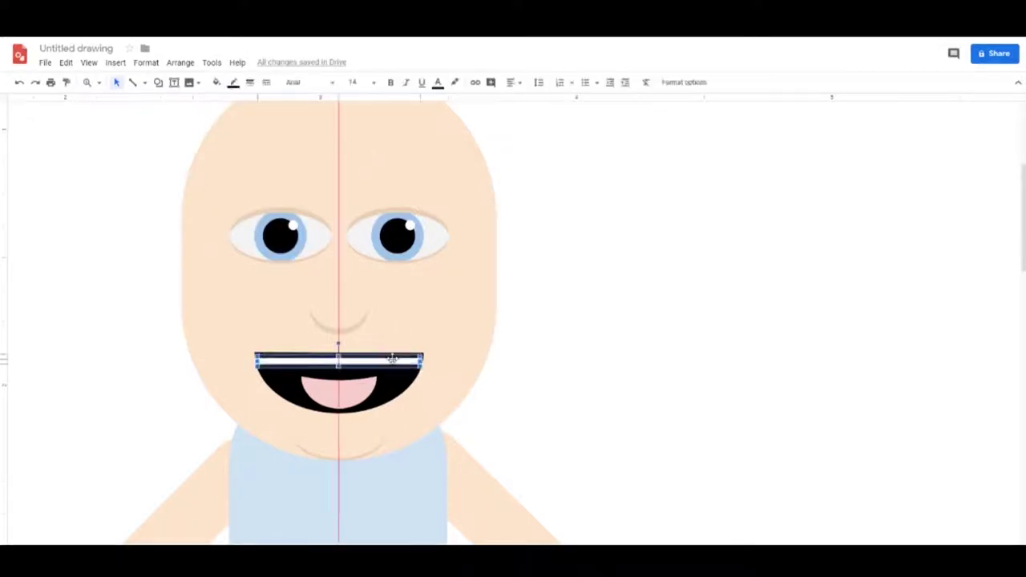
click(680, 347)
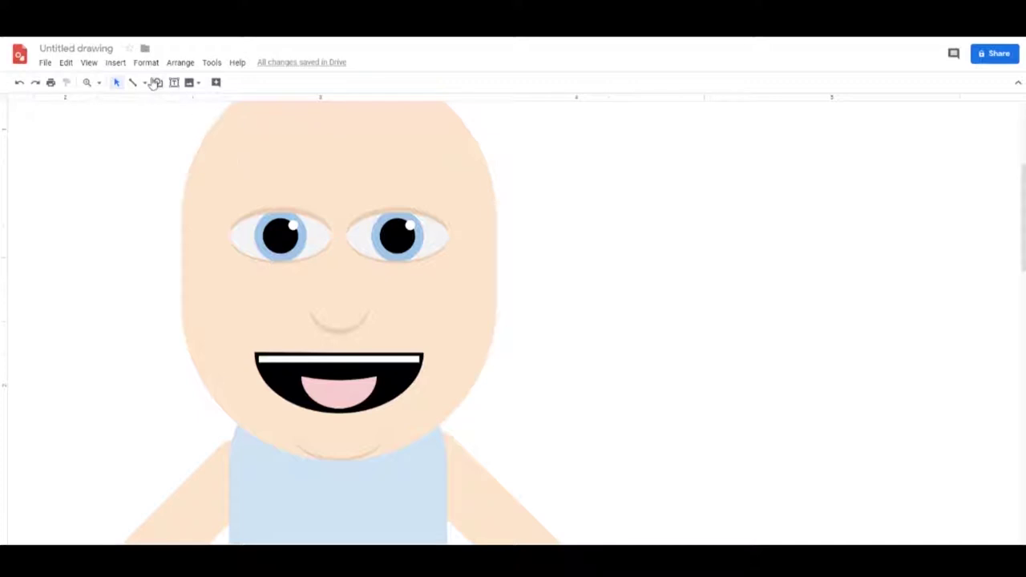
Draw a skin-colored rounded rectangle about 1.55 by 0.3 in across the head and fully round its ends to form ears
click(238, 181)
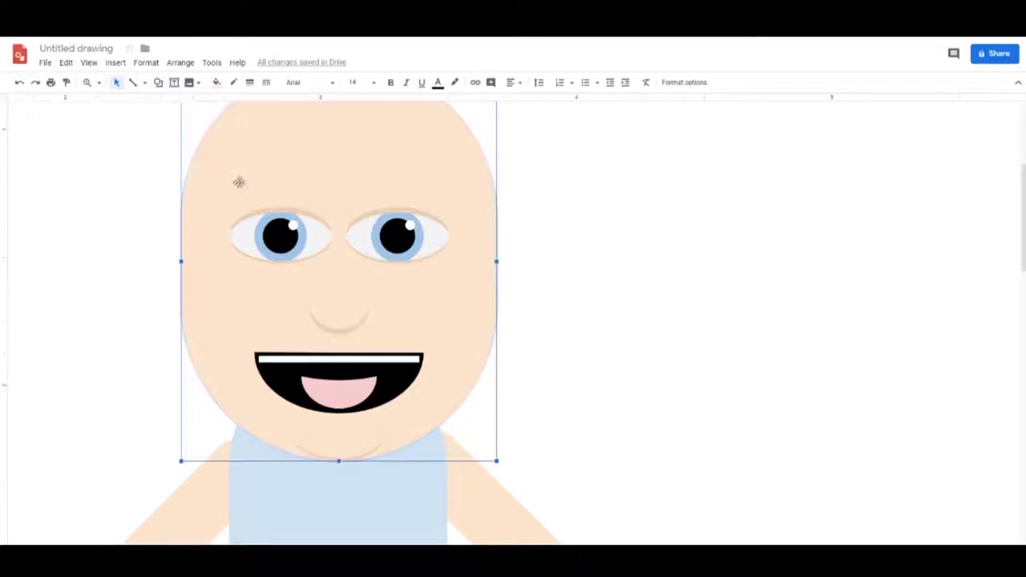
click(159, 83)
mouse_move(184, 102)
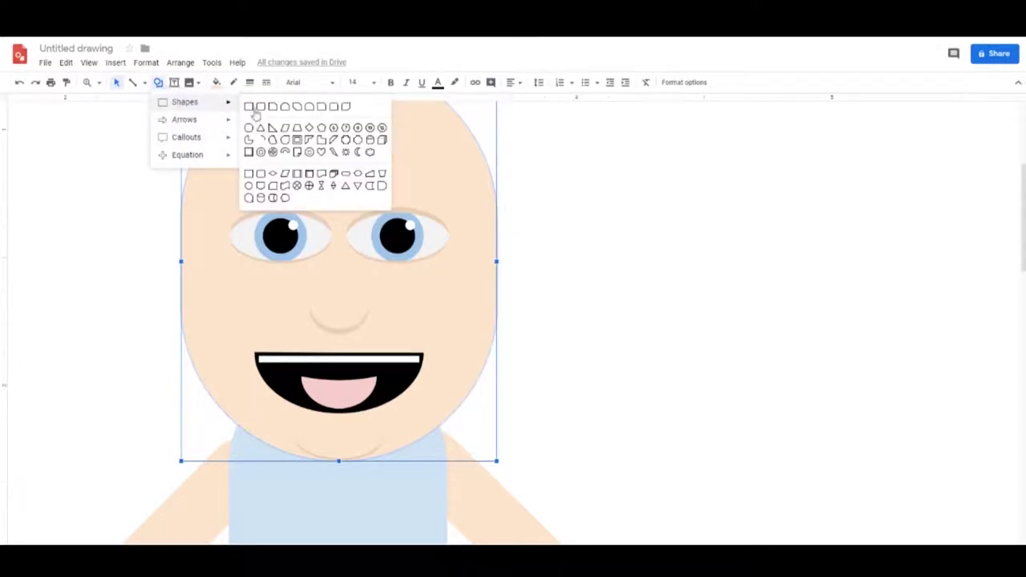
click(261, 106)
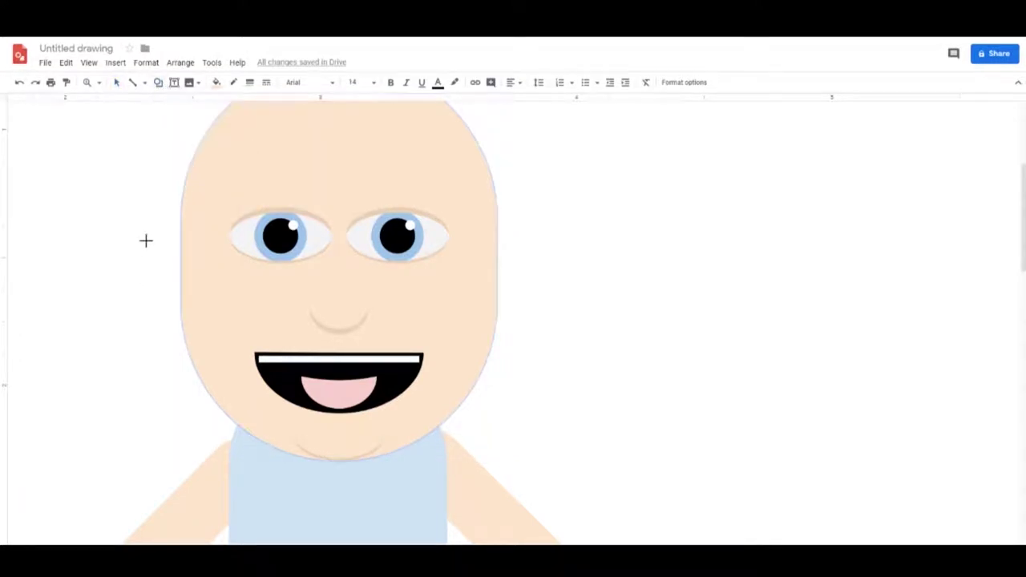
drag(141, 232, 537, 307)
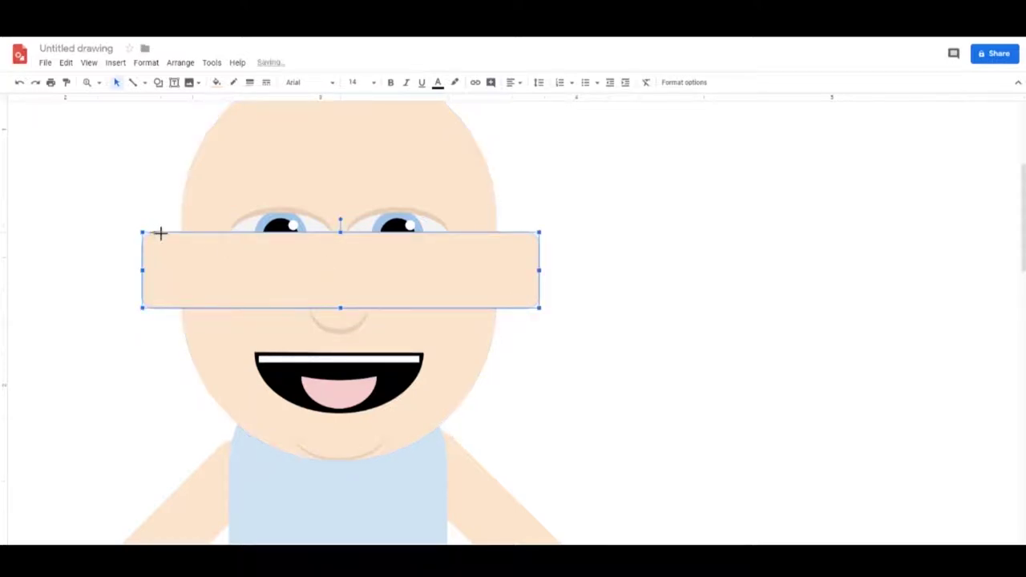
drag(160, 233, 207, 233)
key(ctrl+shift+Down)
click(638, 317)
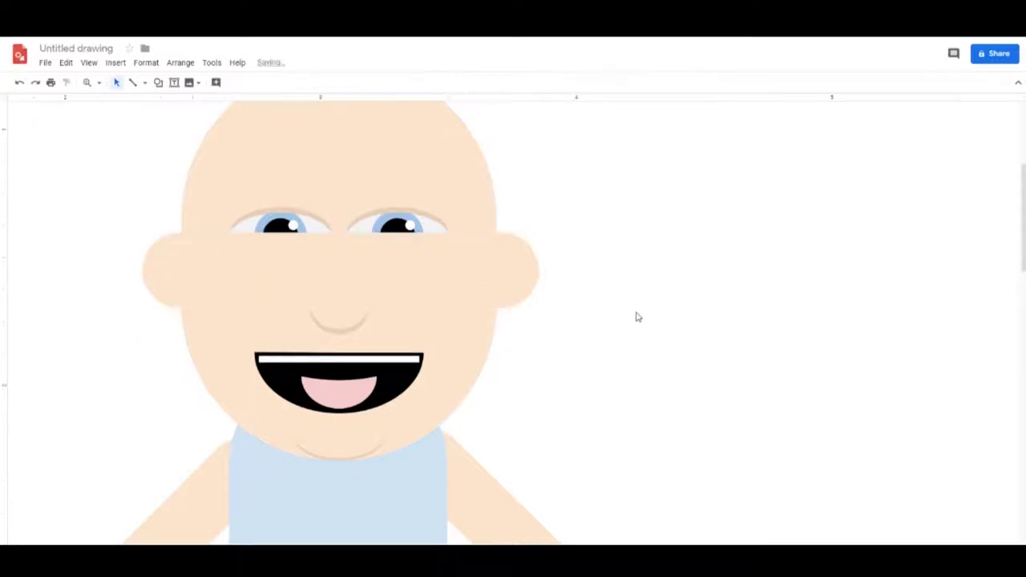
Lower the ear shape slightly, center it on the face, and send it to the back behind the head
drag(390, 271, 390, 280)
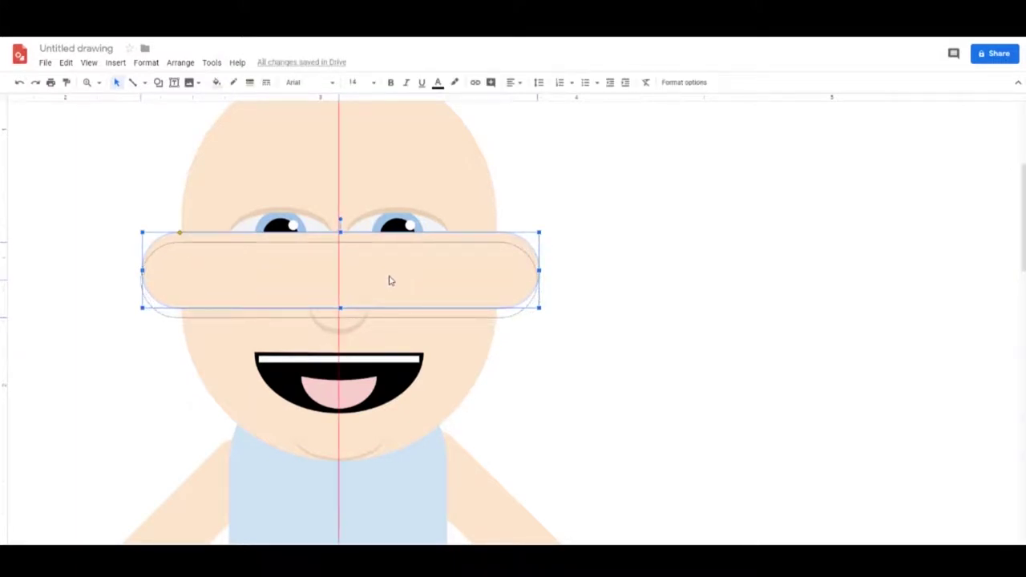
right_click(387, 275)
mouse_move(424, 428)
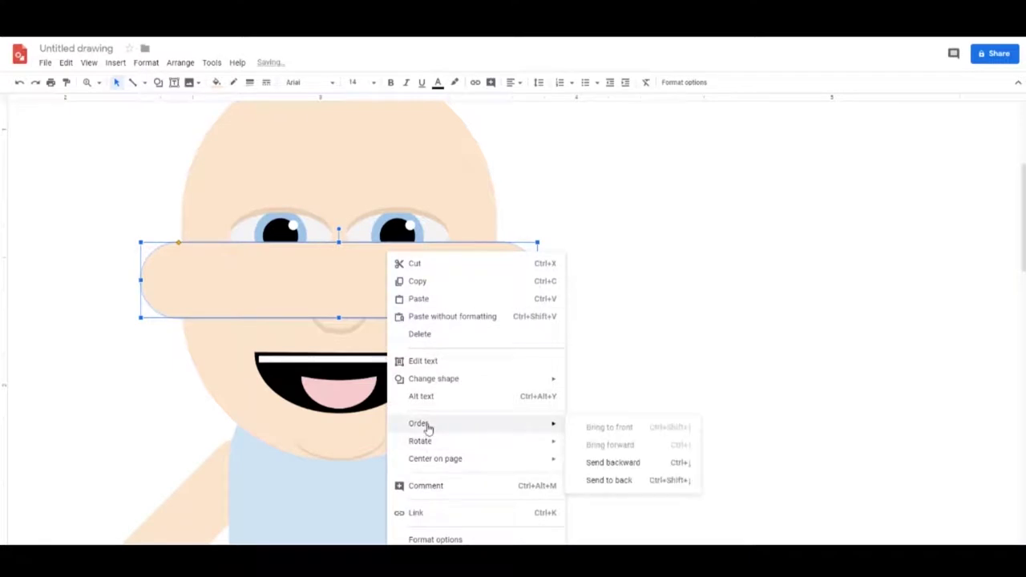
click(612, 480)
click(625, 387)
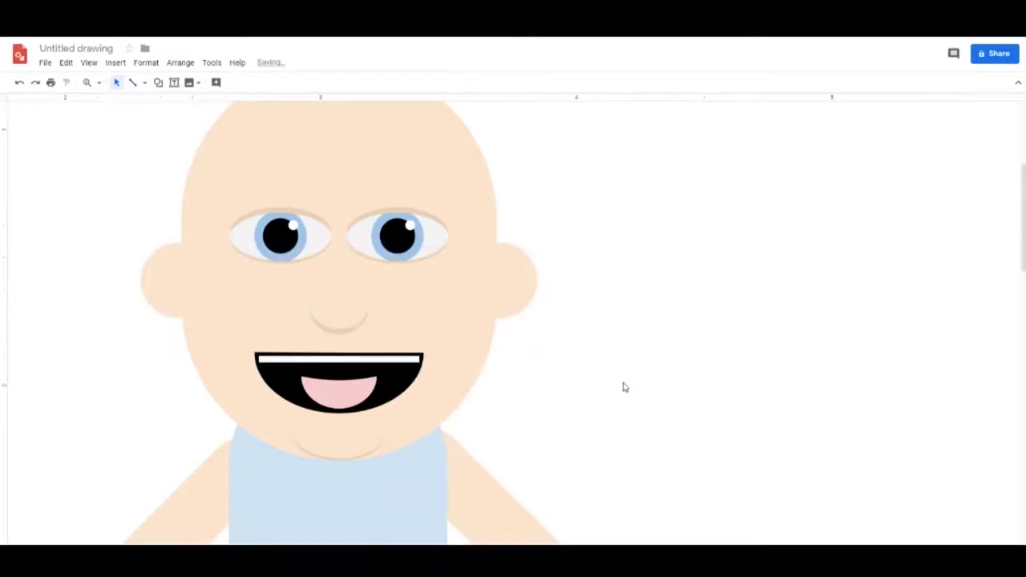
Duplicate the ear shape, fill the copy with the darker custom skin tone, and align it over the original ears
click(151, 270)
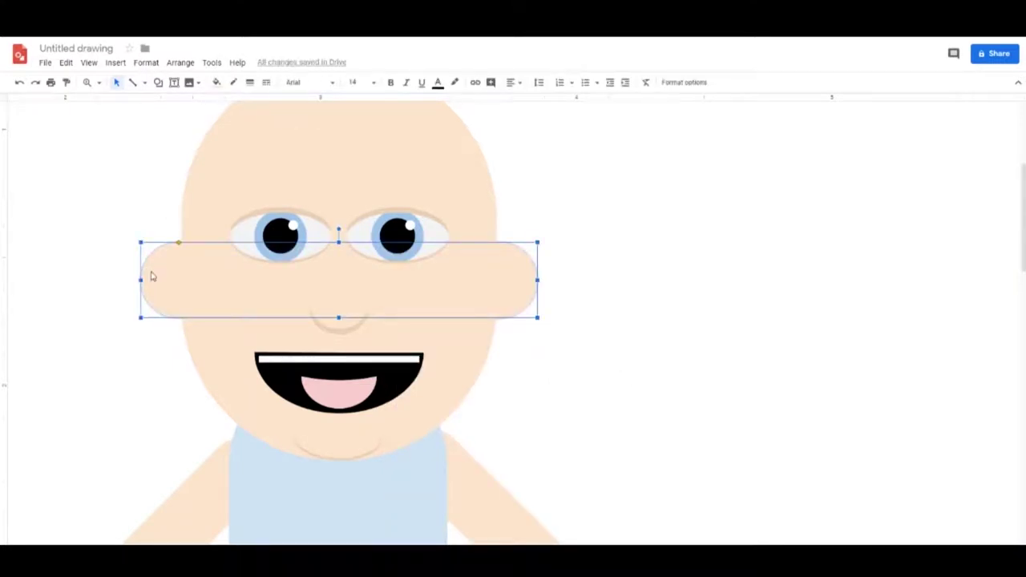
drag(152, 277, 152, 213)
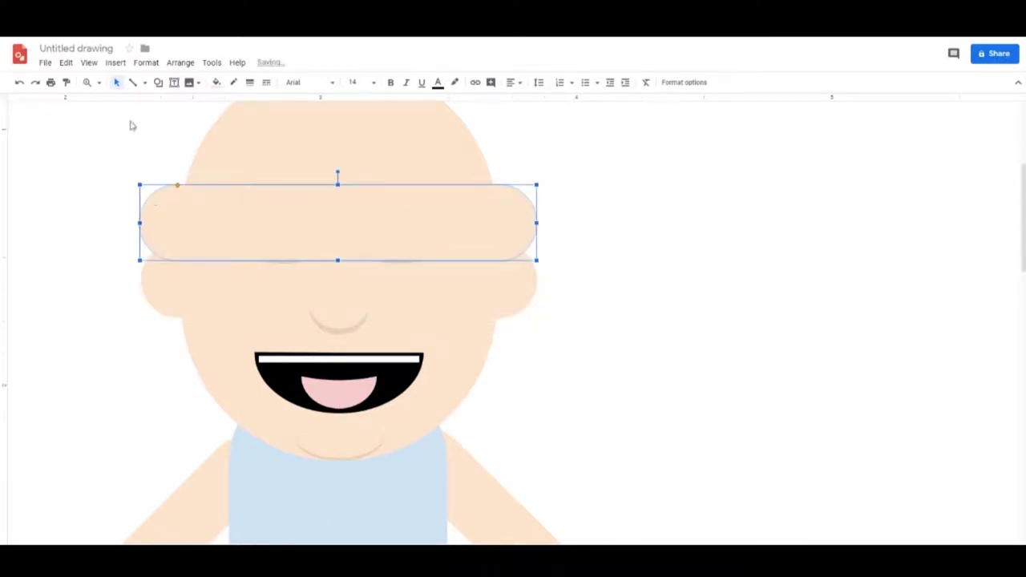
click(217, 82)
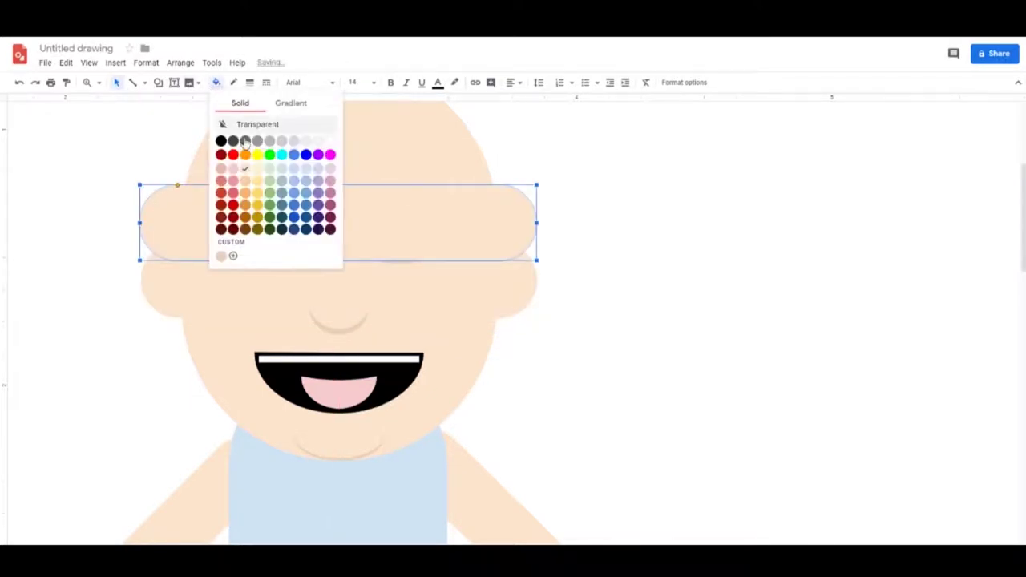
click(221, 257)
click(90, 203)
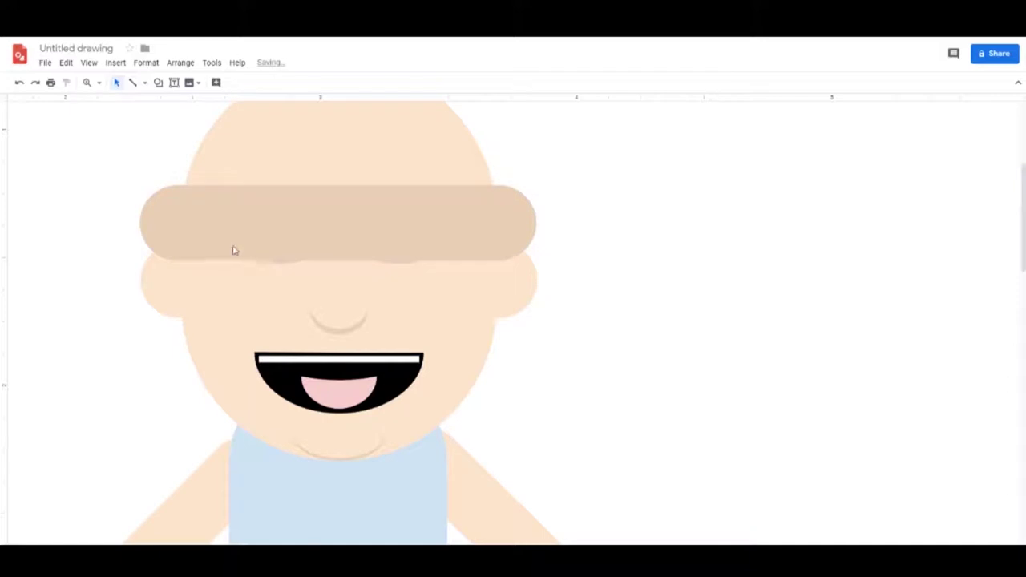
drag(234, 251, 227, 283)
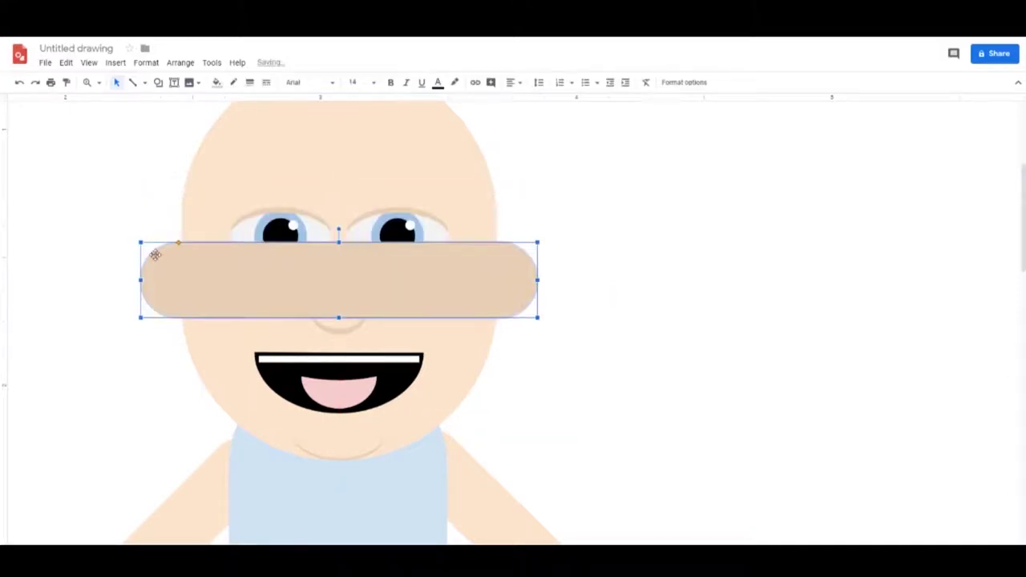
Shrink the darker copy to about 1.4 by 0.2 in and center it within the ear shape
drag(141, 241, 181, 280)
drag(490, 279, 517, 280)
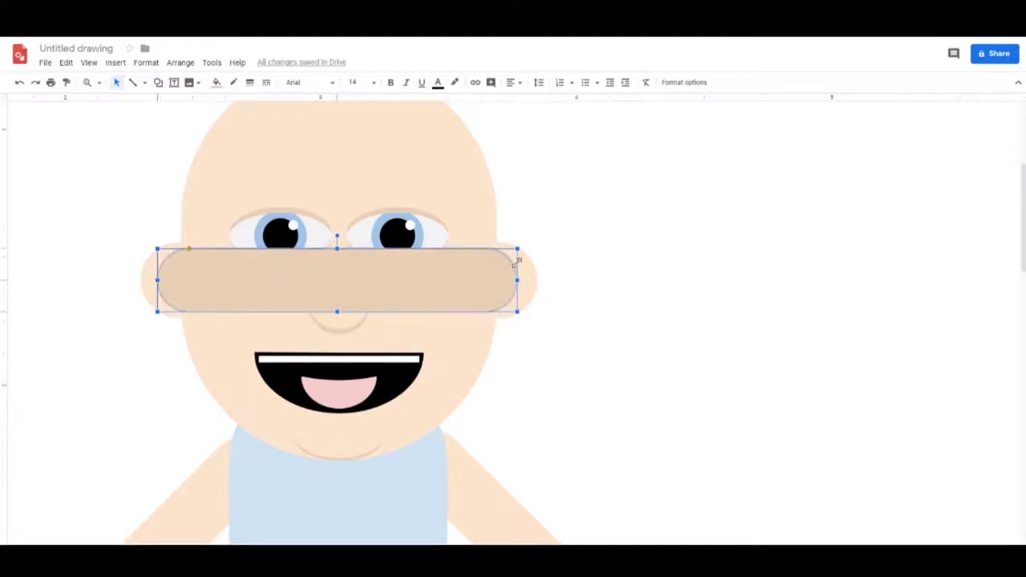
drag(336, 248, 337, 263)
drag(270, 298, 273, 294)
Send the darker inner-ear shape to the back, followed by the skin-colored ear shape so it lies behind it
right_click(295, 297)
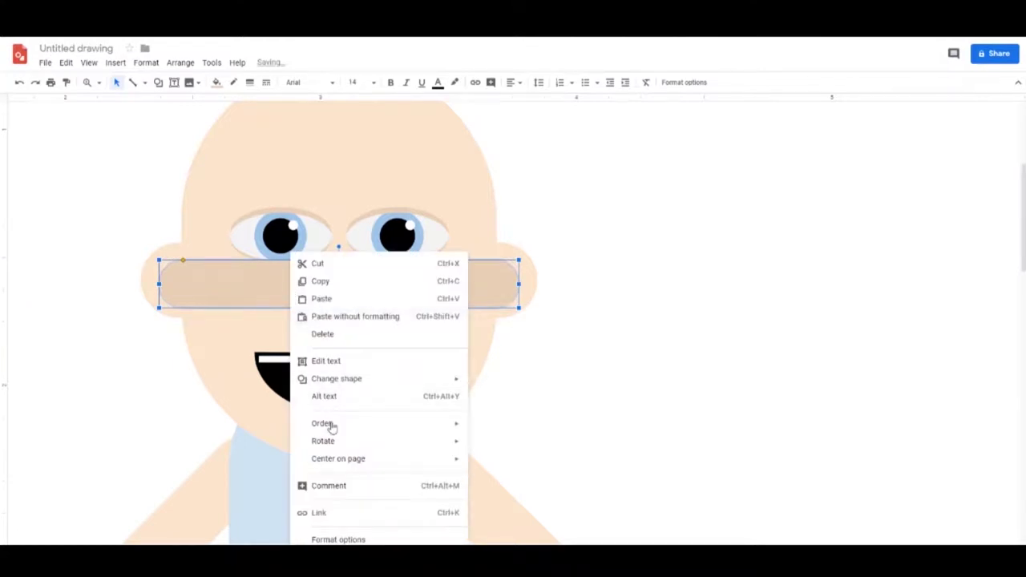
mouse_move(334, 426)
click(550, 479)
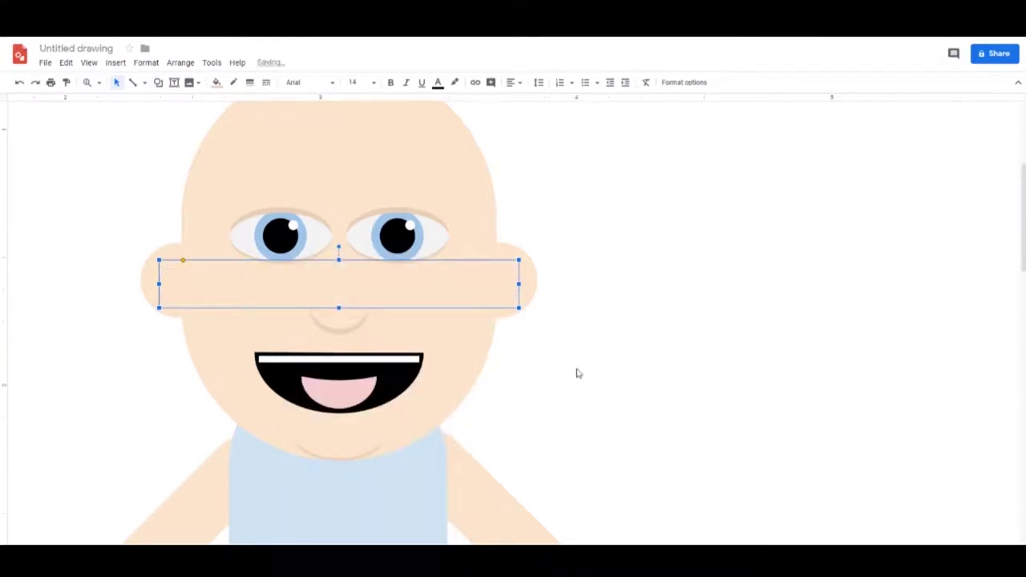
click(557, 314)
click(531, 287)
right_click(521, 279)
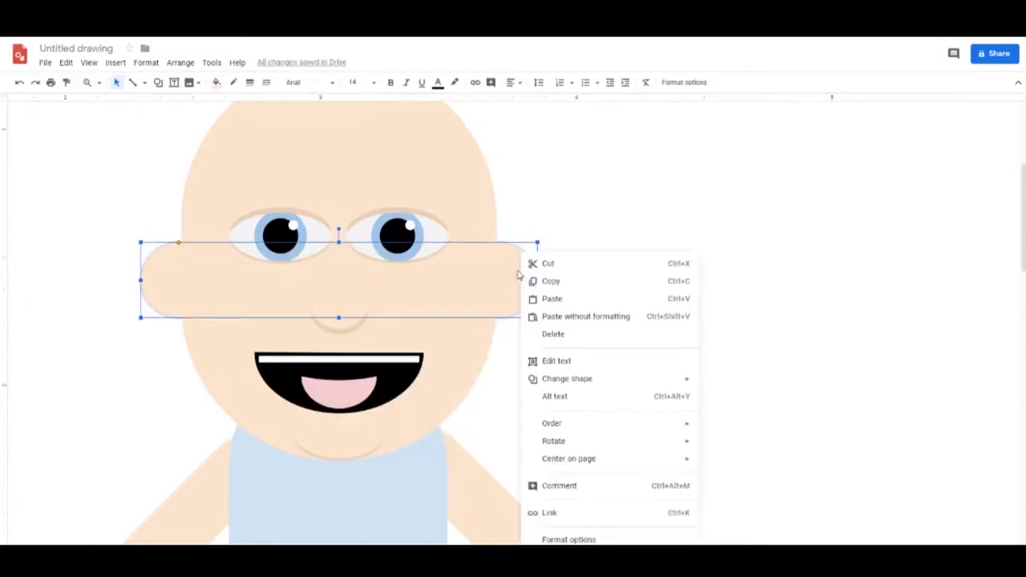
mouse_move(579, 429)
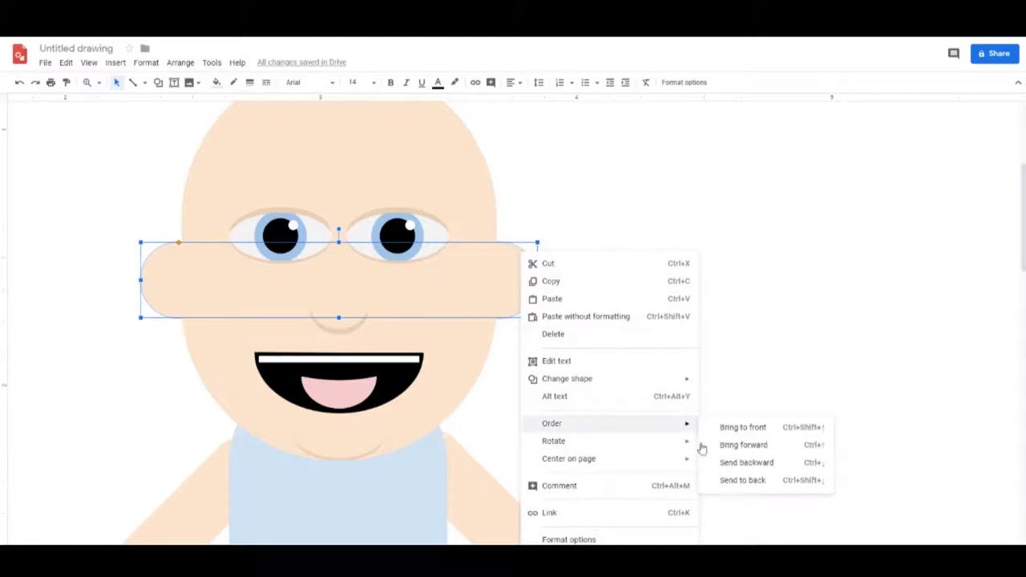
click(766, 481)
click(671, 396)
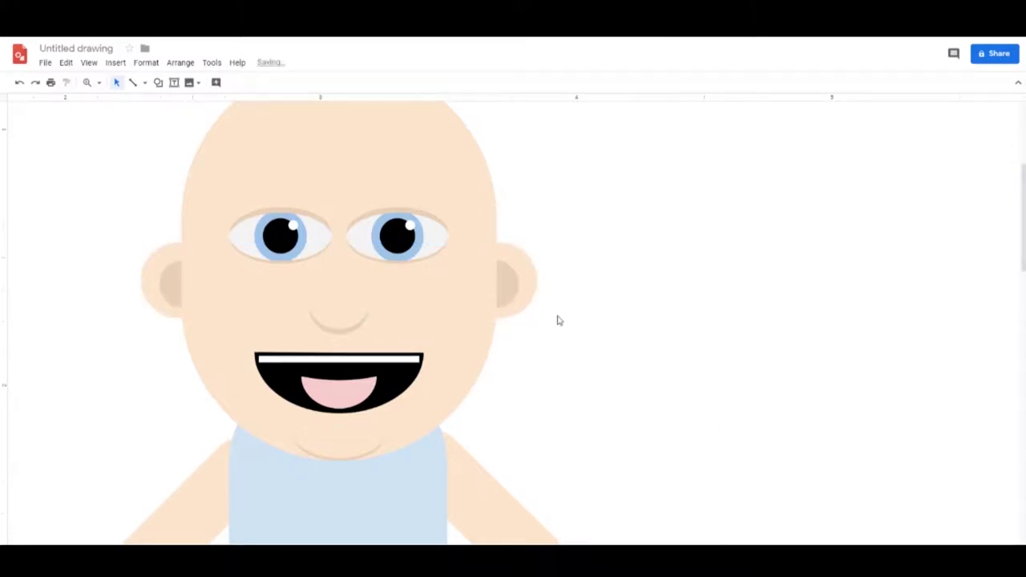
Pull the inner-ear shape out beside the head and return it to its place between the ears
drag(505, 275, 802, 193)
mouse_move(781, 194)
mouse_down()
mouse_move(486, 281)
mouse_move(505, 282)
mouse_up()
click(654, 316)
click(624, 293)
Draw a circle about 0.25 in wide at the head's upper-left edge with a transparent outline and black fill
scroll(622, 300, up, 3)
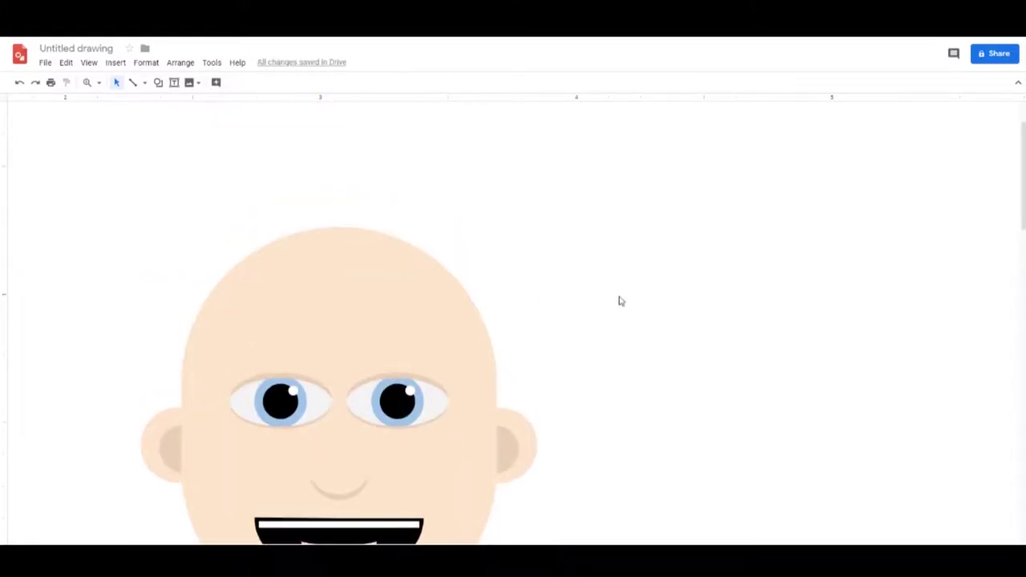
scroll(618, 299, down, 2)
click(160, 83)
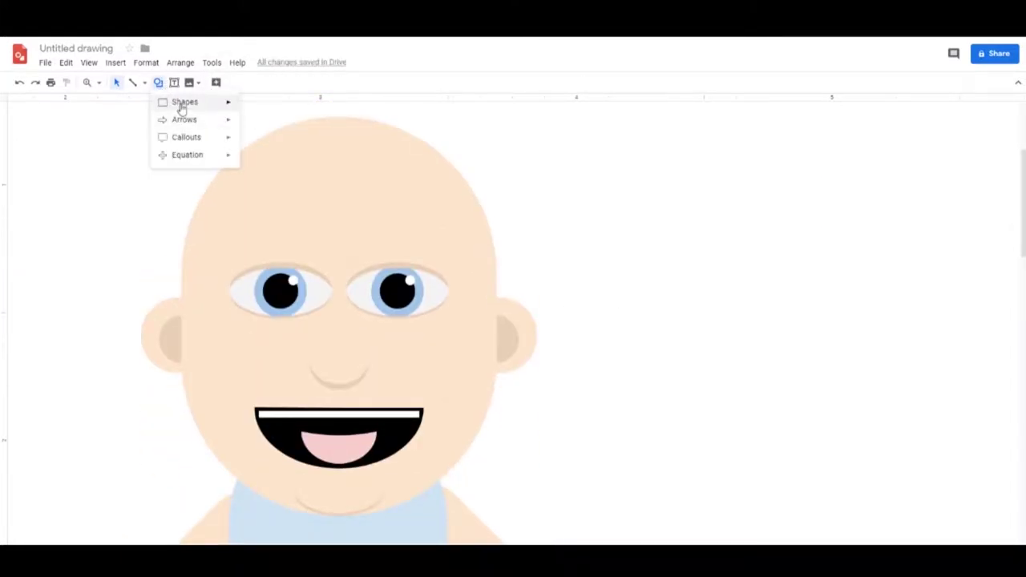
mouse_move(183, 103)
click(249, 129)
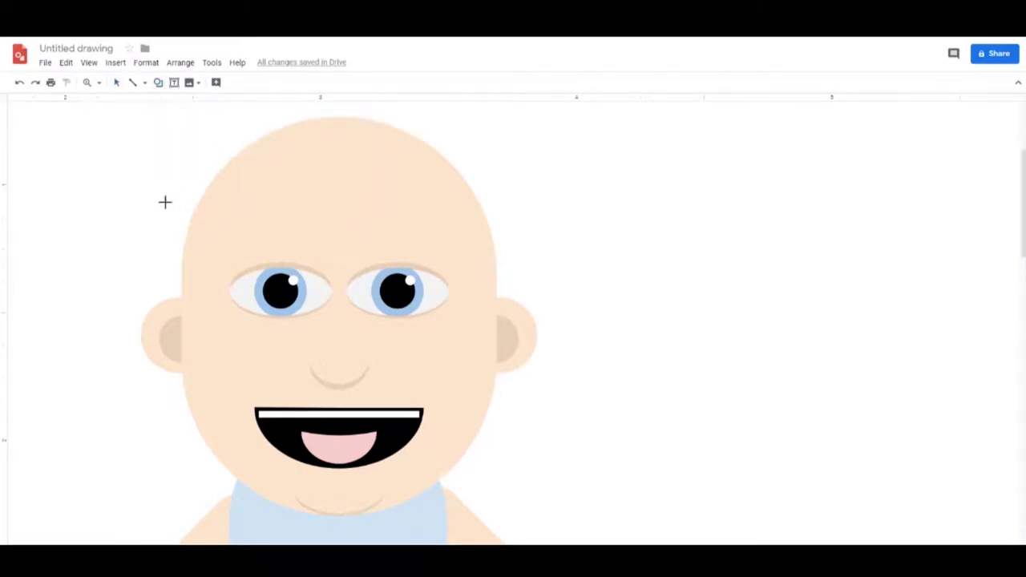
drag(165, 202, 229, 266)
click(216, 82)
click(233, 82)
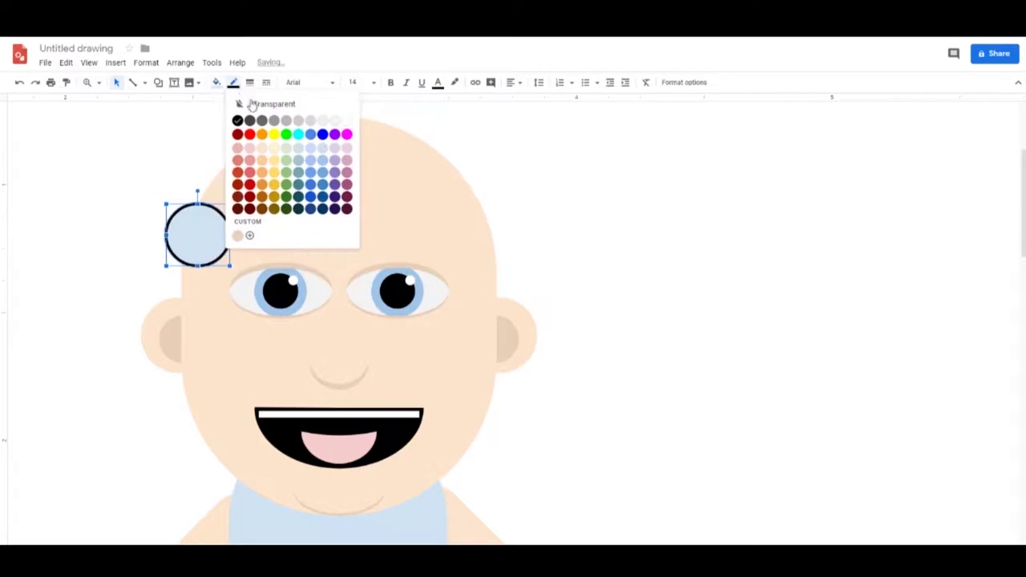
click(251, 104)
click(215, 83)
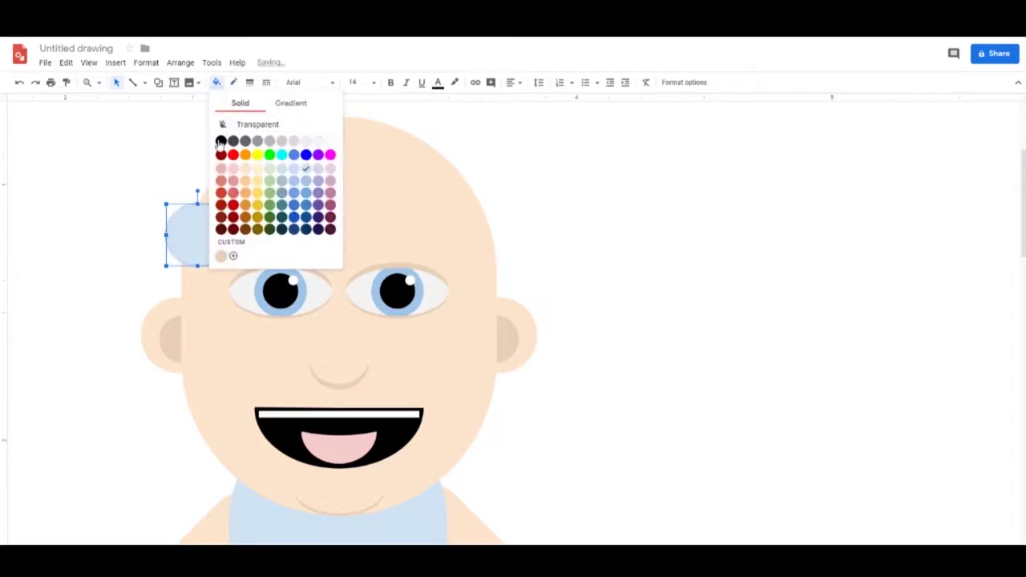
click(220, 142)
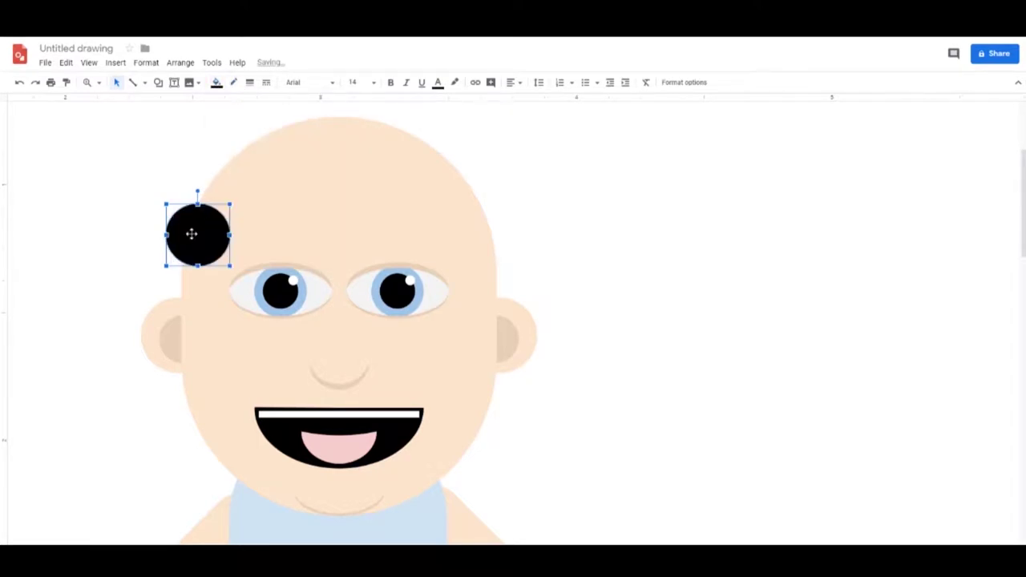
Duplicate the black circle repeatedly in an overlapping arc over the head as curly hair, continuing down past the ear on the opposite side
drag(192, 234, 217, 191)
drag(216, 190, 286, 150)
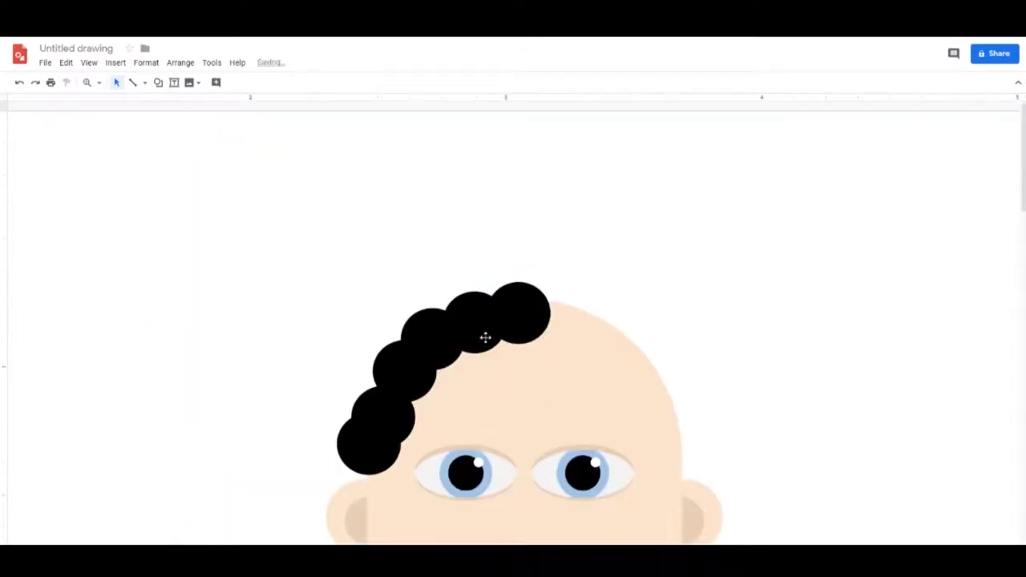
scroll(625, 319, down, 2)
click(157, 83)
click(157, 84)
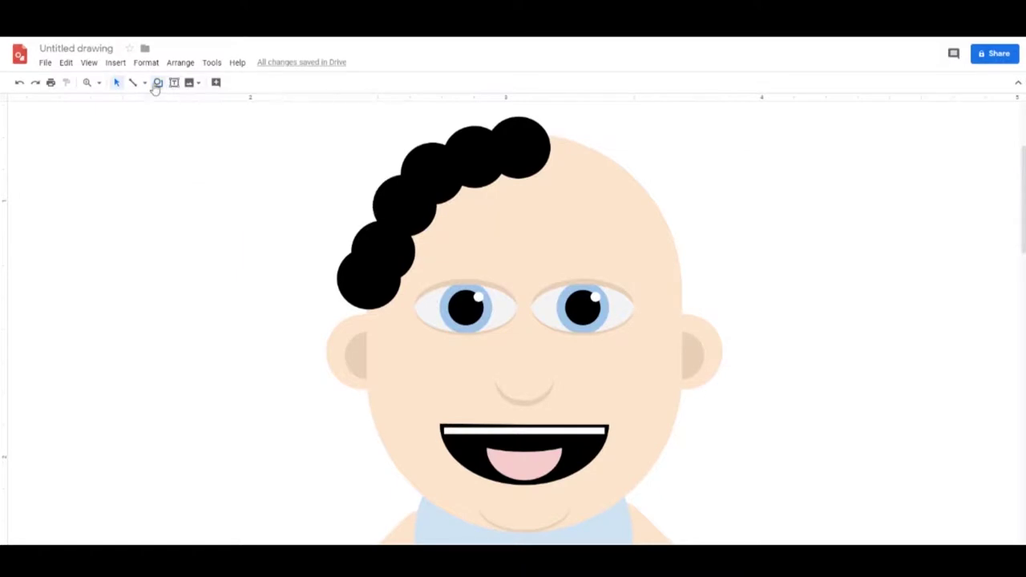
drag(518, 149, 602, 159)
drag(603, 159, 667, 210)
drag(667, 210, 681, 235)
drag(681, 236, 697, 387)
Send the hair circles above and below the right-hand ear to the back, behind the head and ear
right_click(681, 312)
click(906, 477)
click(742, 320)
right_click(692, 389)
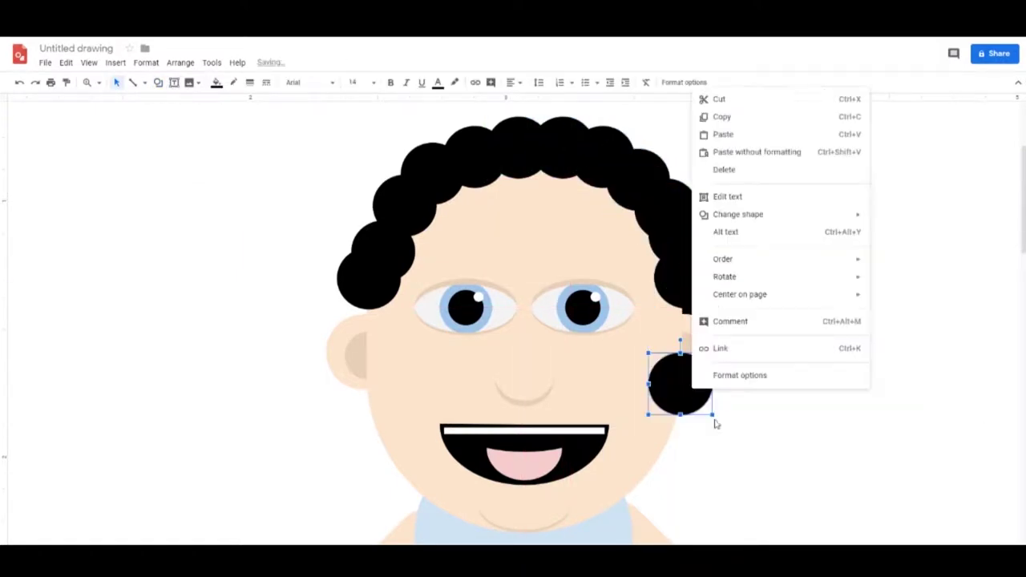
mouse_move(732, 259)
click(916, 316)
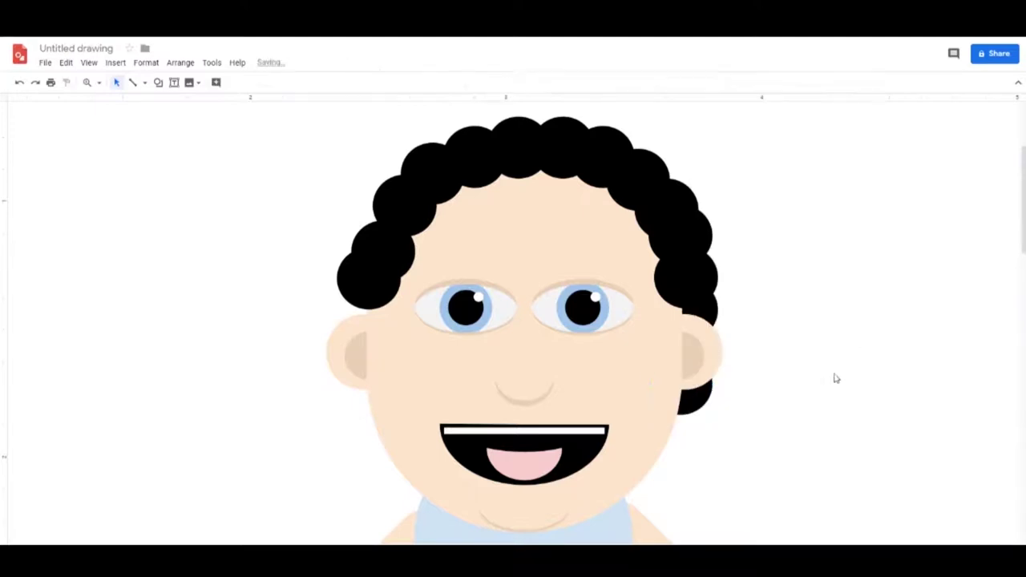
Place copies of the hair circle below and above the left-hand ear and send both to the back
drag(696, 409, 386, 401)
right_click(386, 398)
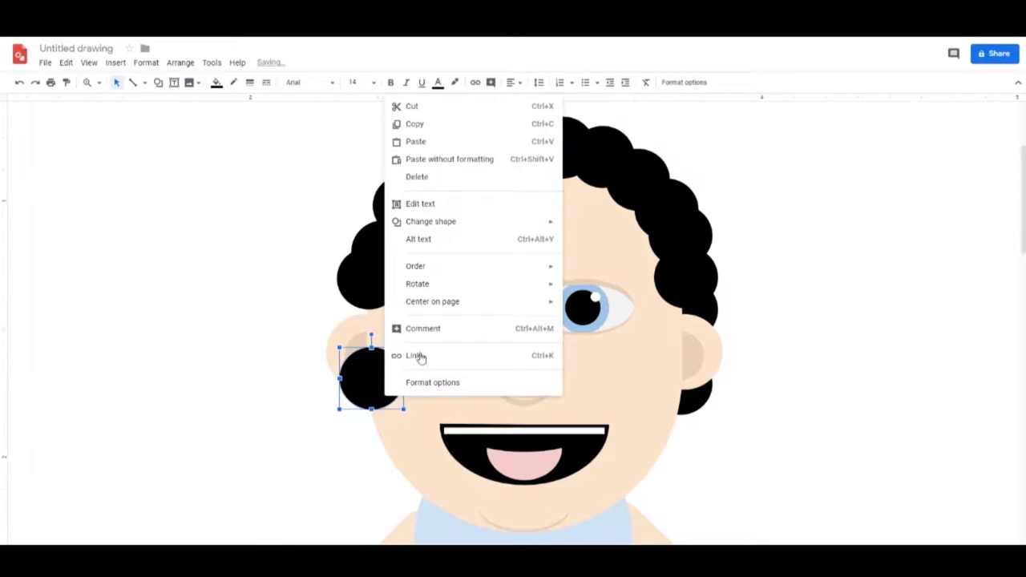
mouse_move(423, 269)
click(592, 322)
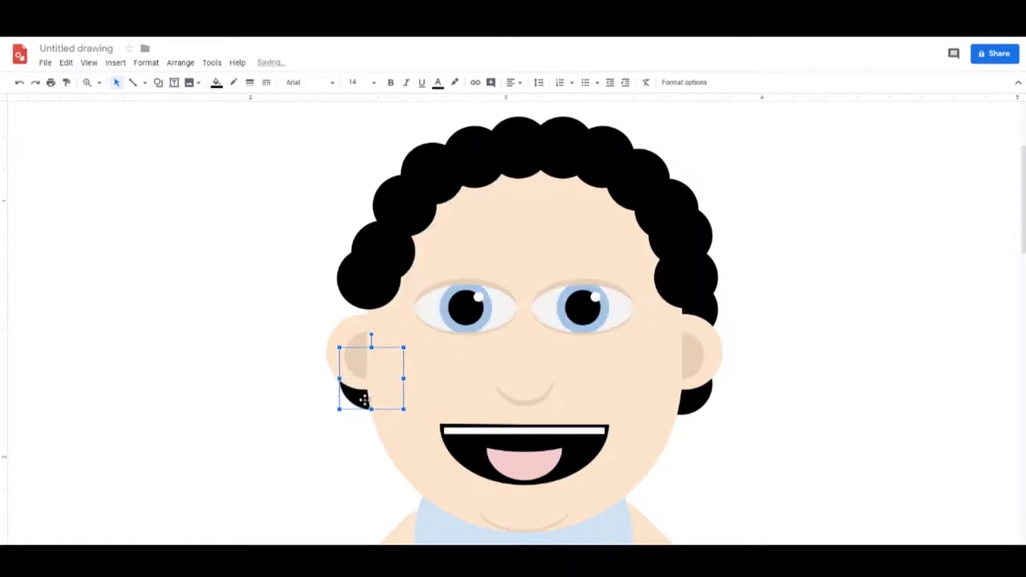
drag(363, 400, 362, 336)
right_click(361, 336)
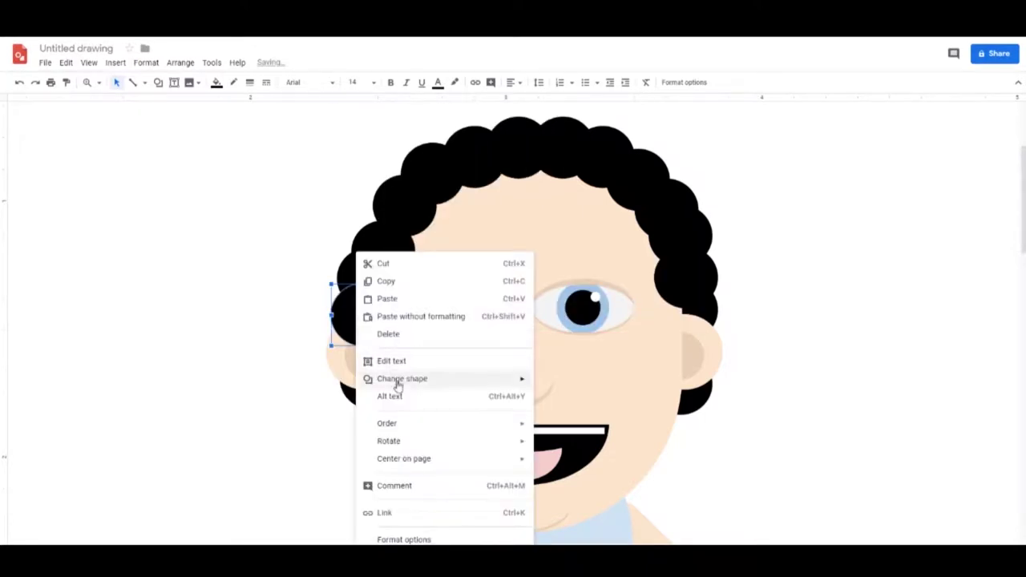
mouse_move(392, 425)
click(568, 478)
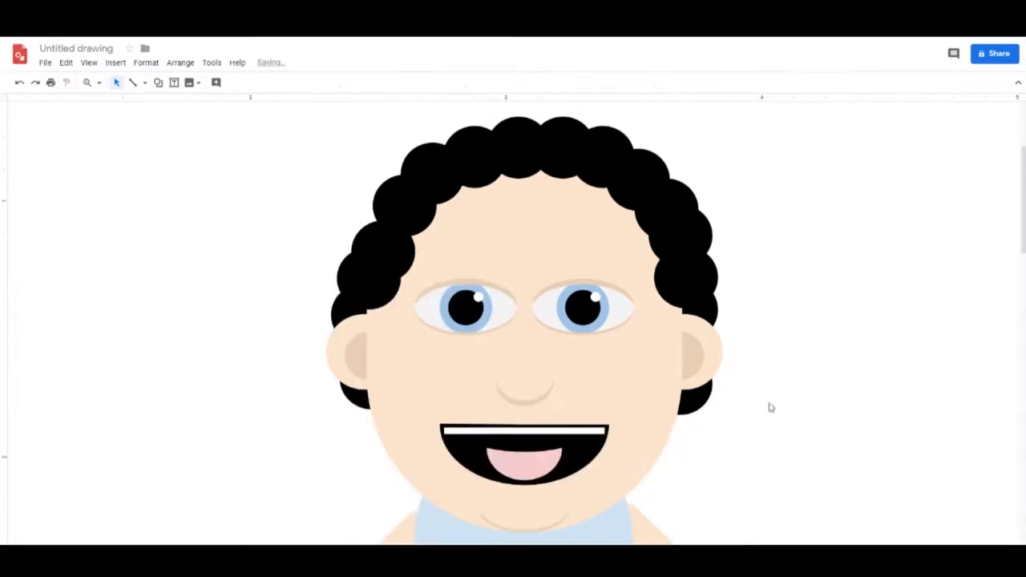
Stretch a hair circle near the top of the head into a wide ellipse about 0.95 by 0.3 in
click(479, 152)
drag(506, 156, 584, 156)
drag(442, 157, 387, 156)
drag(484, 127, 484, 107)
drag(387, 148, 345, 148)
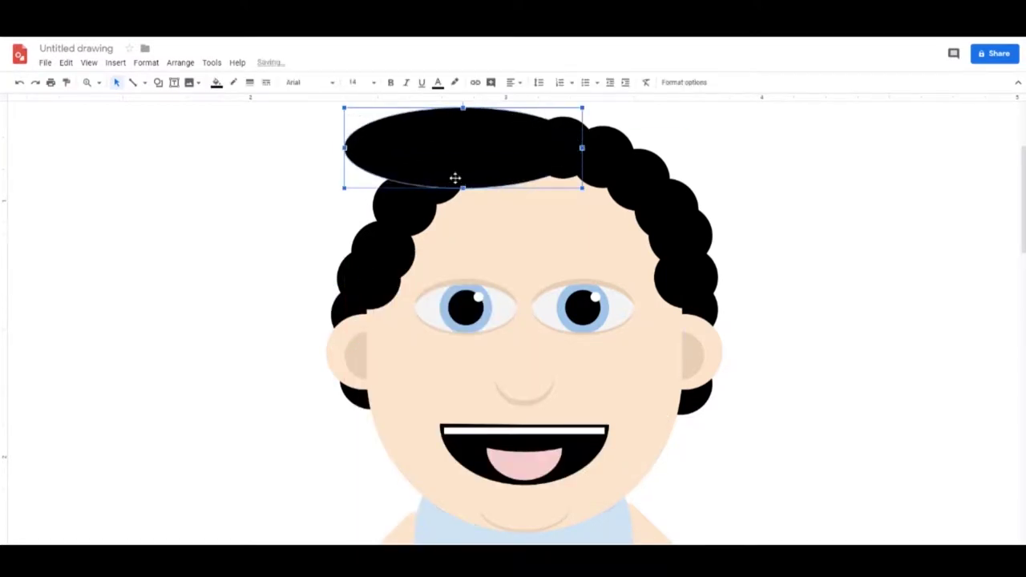
Enlarge a hair circle on the upper-right side of the head into an ellipse about 0.45 by 0.35 in
click(674, 208)
drag(698, 209, 763, 209)
drag(679, 195, 678, 169)
drag(634, 215, 606, 241)
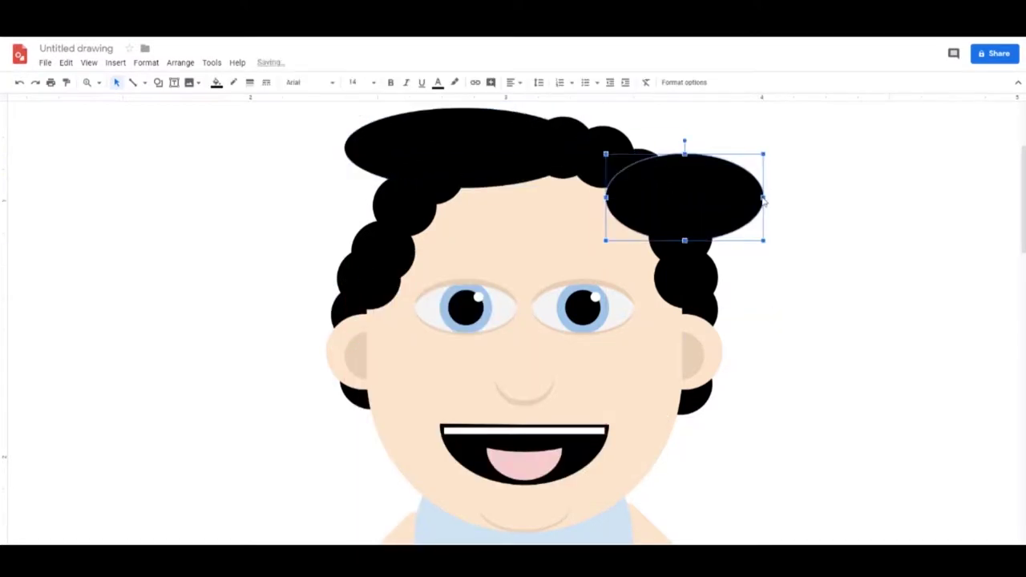
drag(763, 198, 717, 198)
click(827, 229)
Widen the upper-left hair circle below the large ellipse to about 0.4 in
click(408, 197)
drag(379, 210, 453, 194)
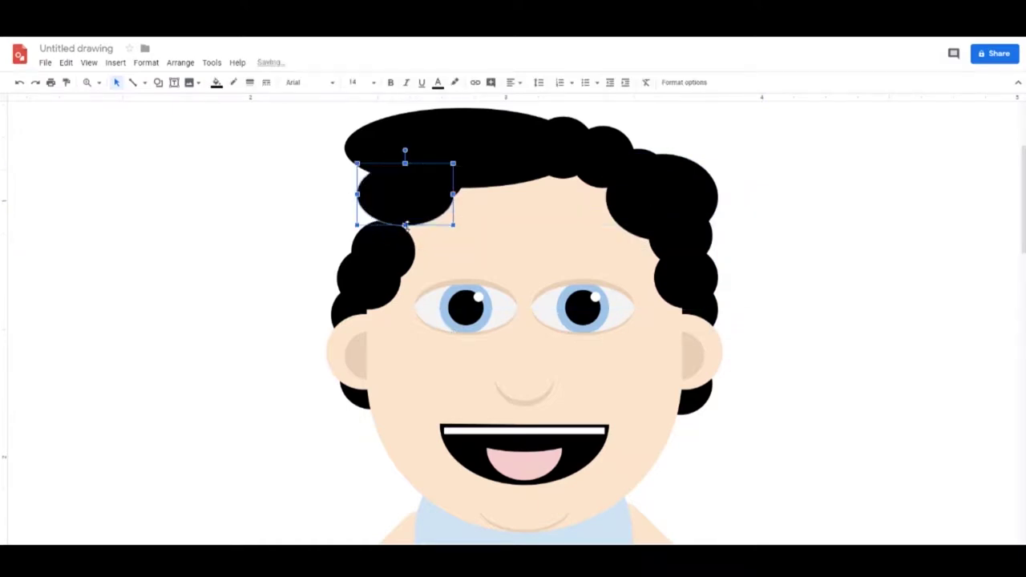
click(212, 202)
Draw a skin-colored triangle about 0.25 by 0.4 in on the shirt just below the chin
scroll(229, 242, down, 2)
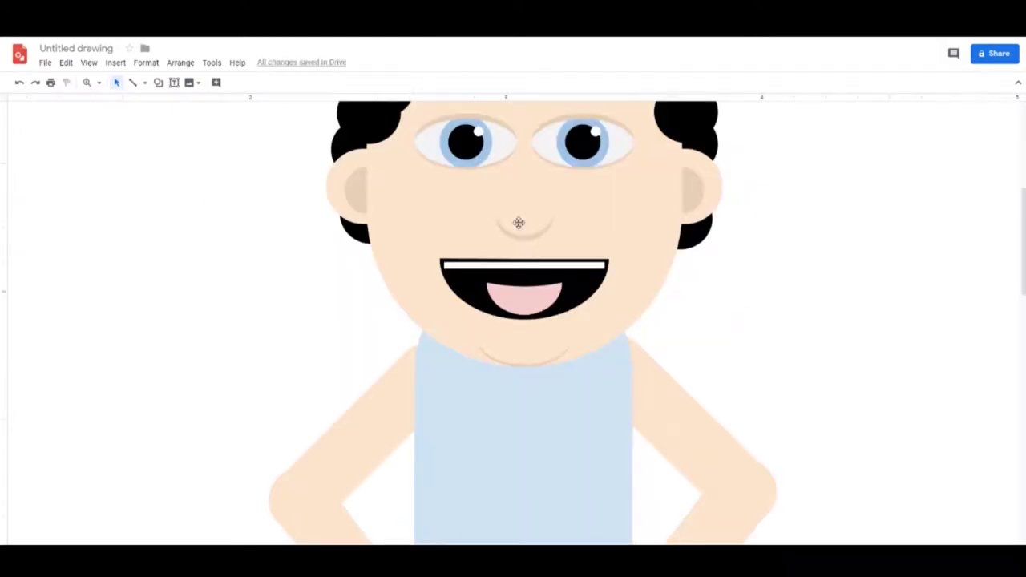
click(628, 273)
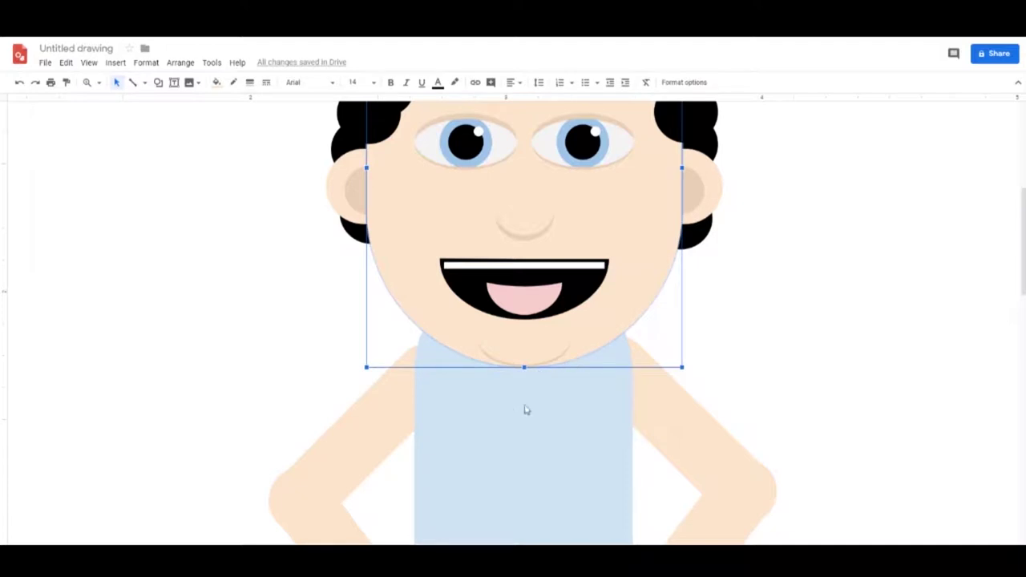
click(216, 82)
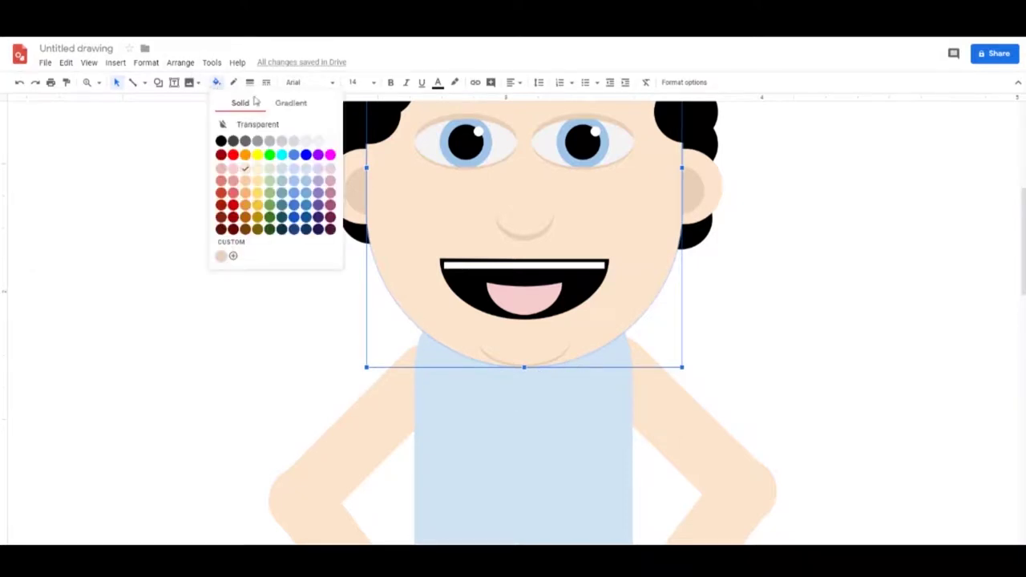
click(157, 83)
mouse_move(178, 102)
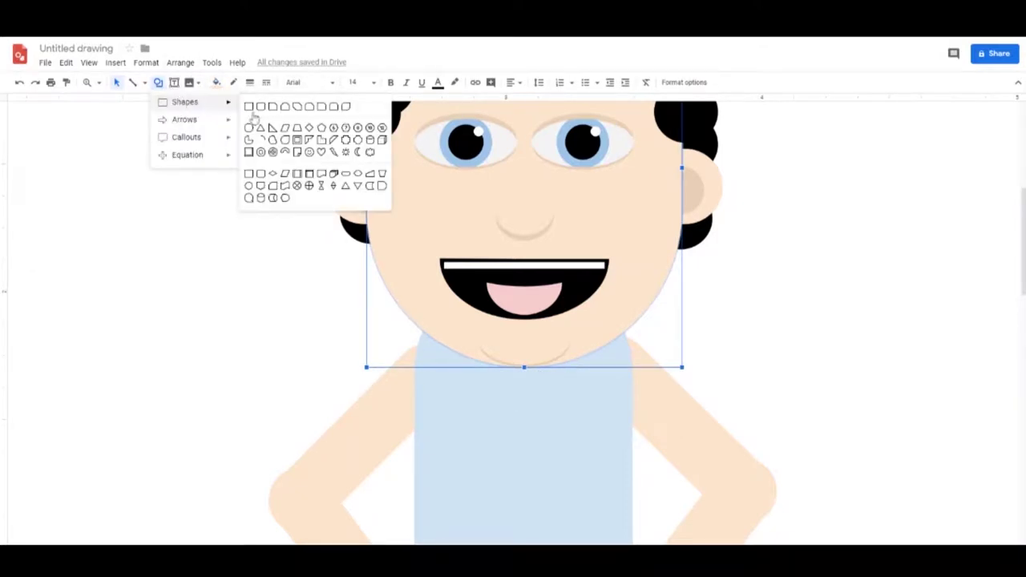
click(260, 130)
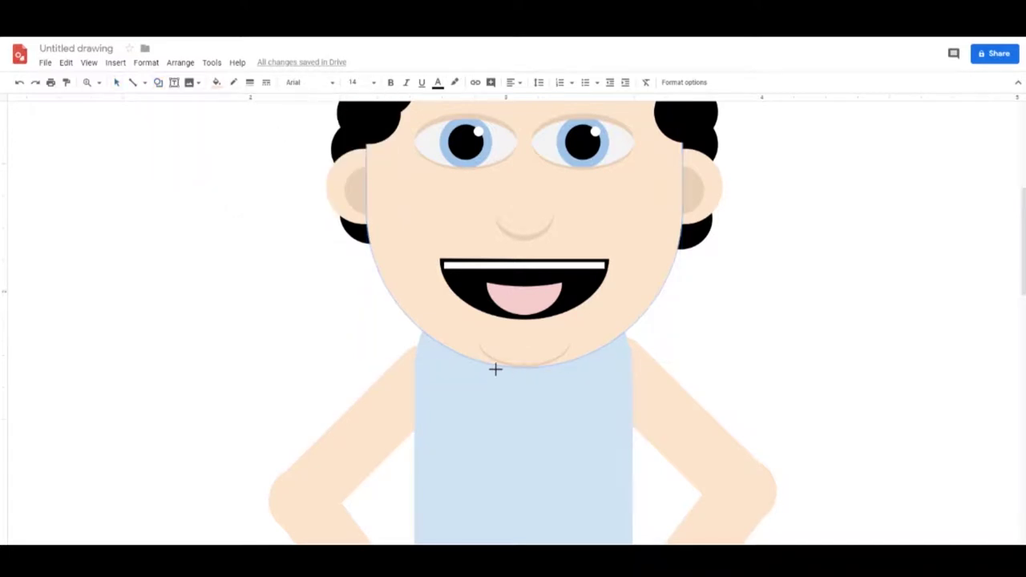
drag(496, 369, 561, 467)
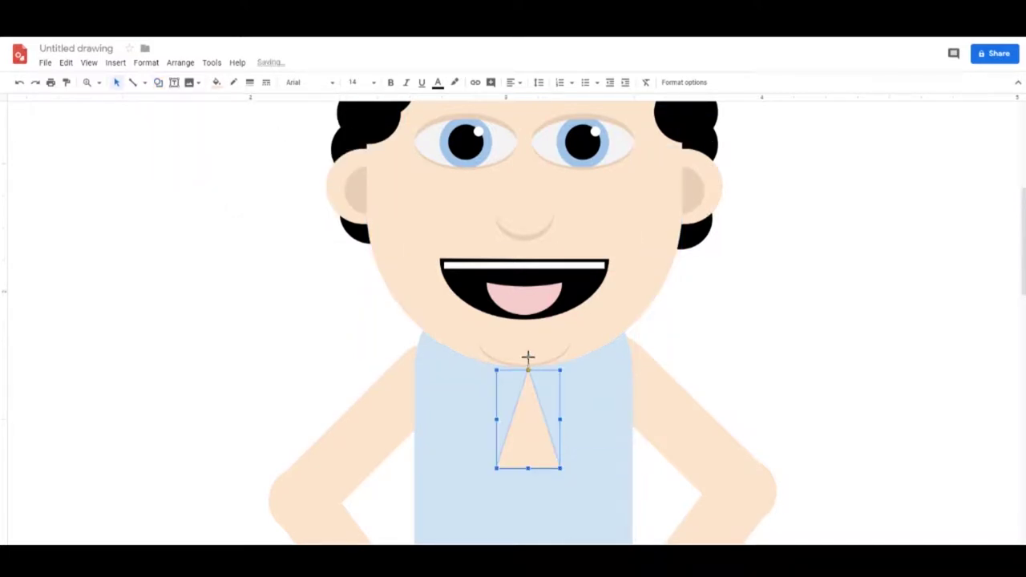
Rotate the triangle to point downward and move it up against the chin, centered, as a V-shaped neckline
drag(527, 357, 525, 527)
drag(543, 408, 521, 396)
click(866, 367)
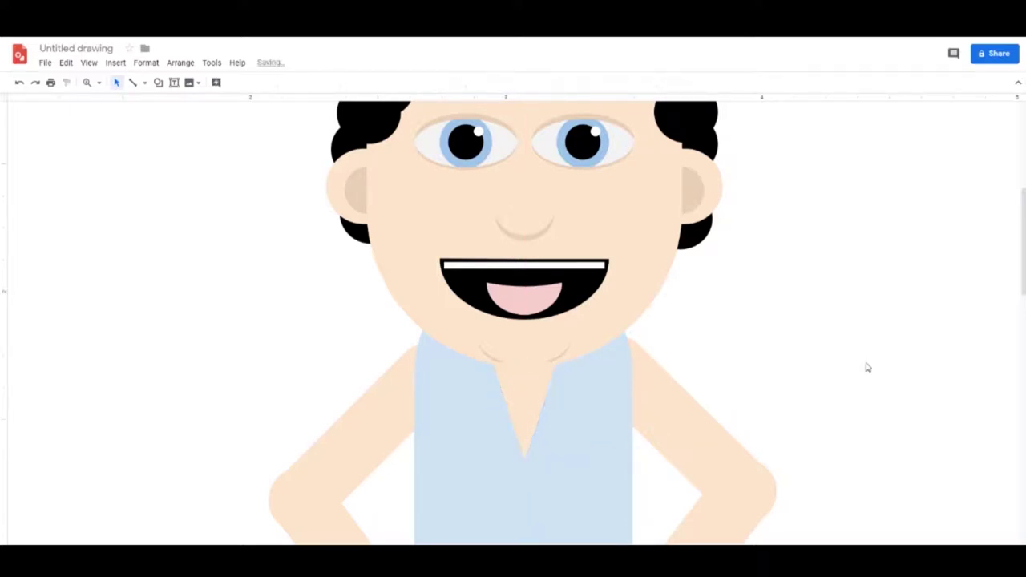
Reorder the skin-colored neckline triangle so it sits behind the chin crease but in front of the shirt
click(559, 355)
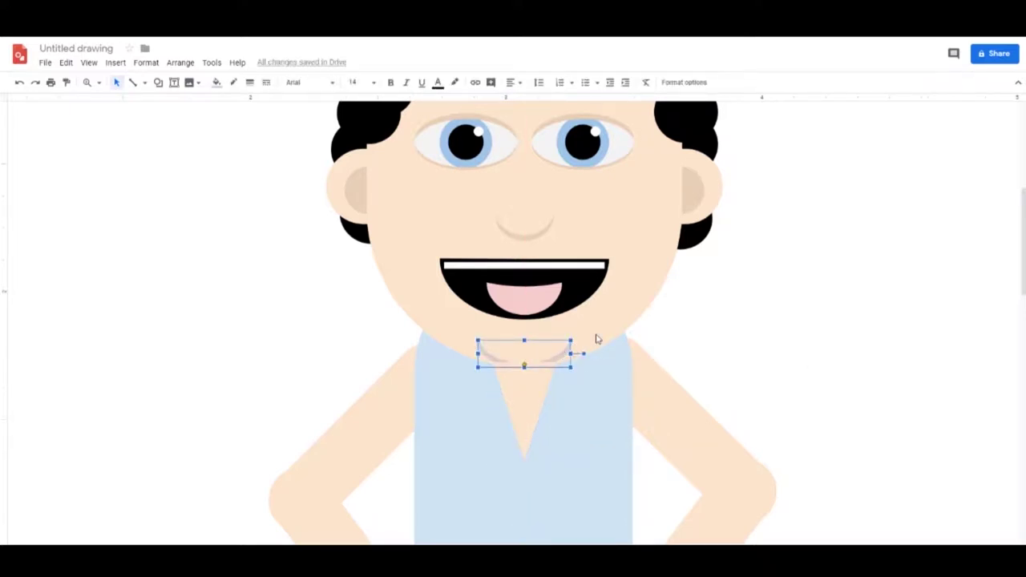
click(706, 301)
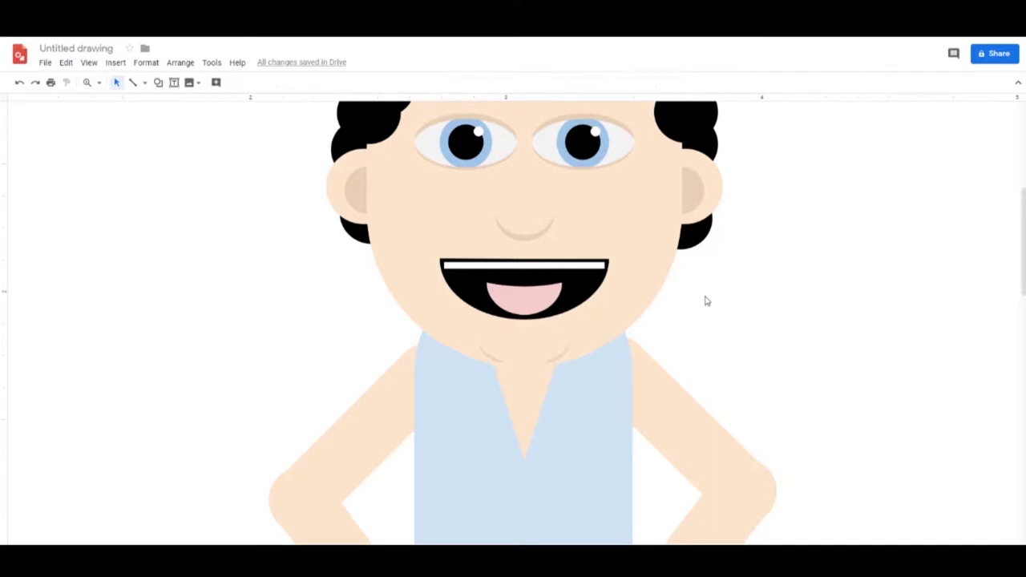
click(521, 401)
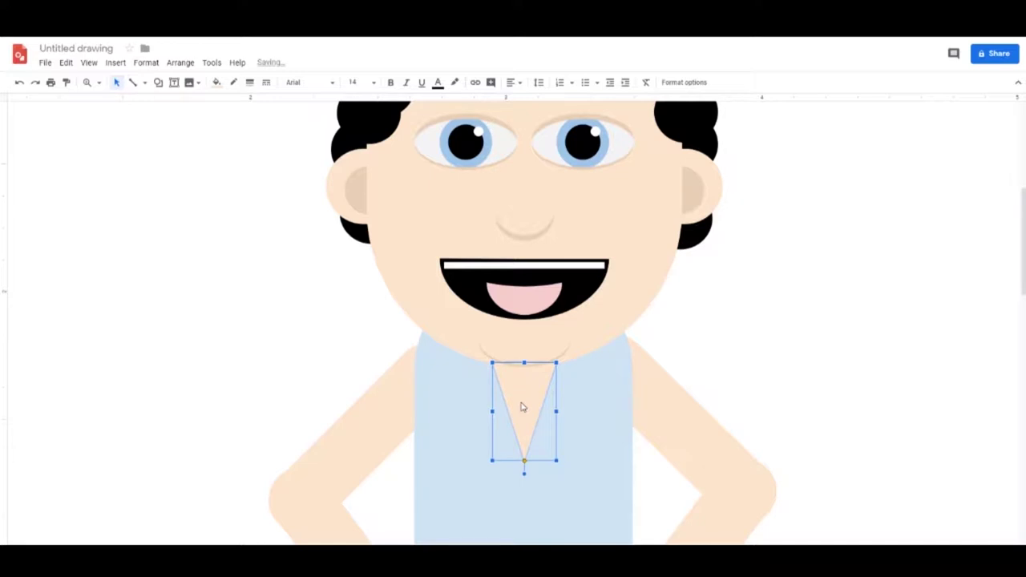
key(ctrl+Down)
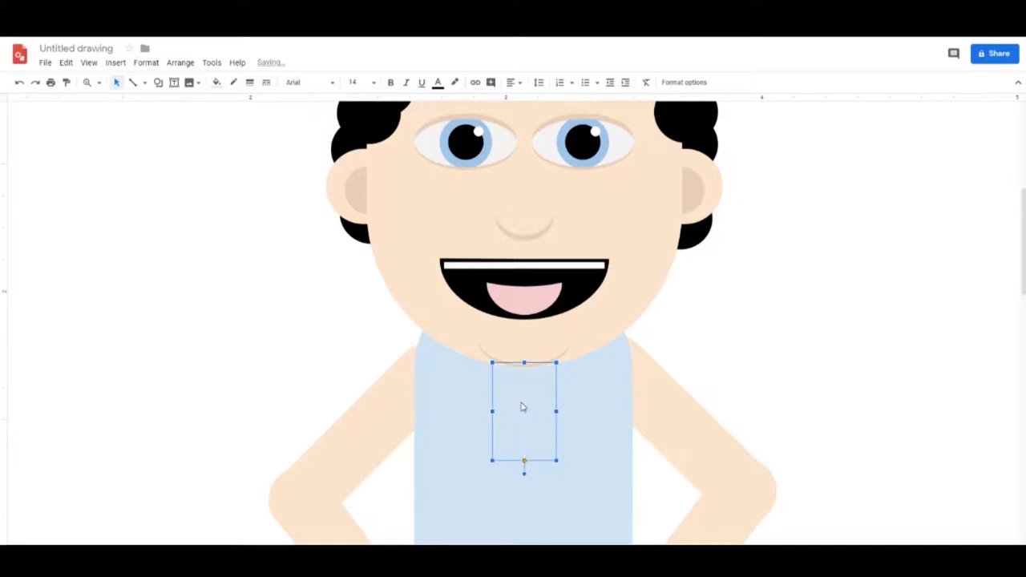
key(ctrl+Up)
click(736, 340)
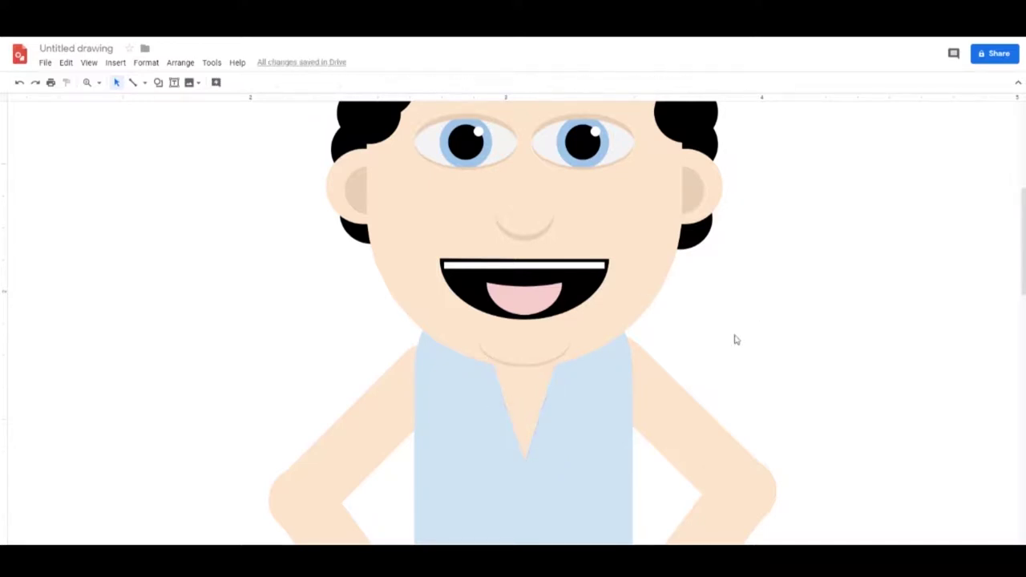
Shrink the neckline triangle to about 0.23 by 0.17 in for a shallower V-neck
click(536, 424)
drag(556, 460, 550, 407)
click(861, 321)
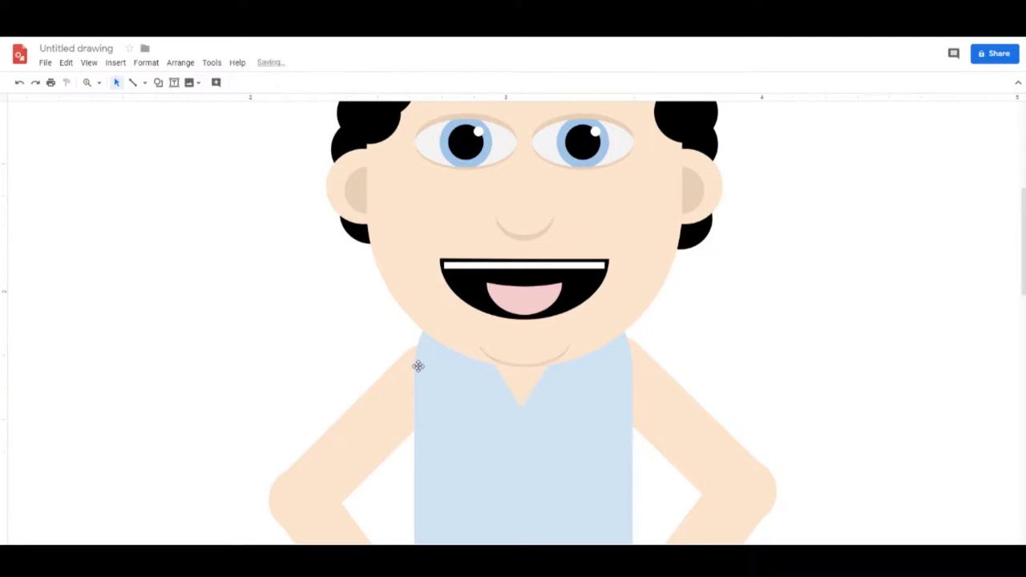
Draw a light blue square about 0.3 in wide beside the left shoulder and make its border transparent
click(159, 83)
mouse_move(184, 109)
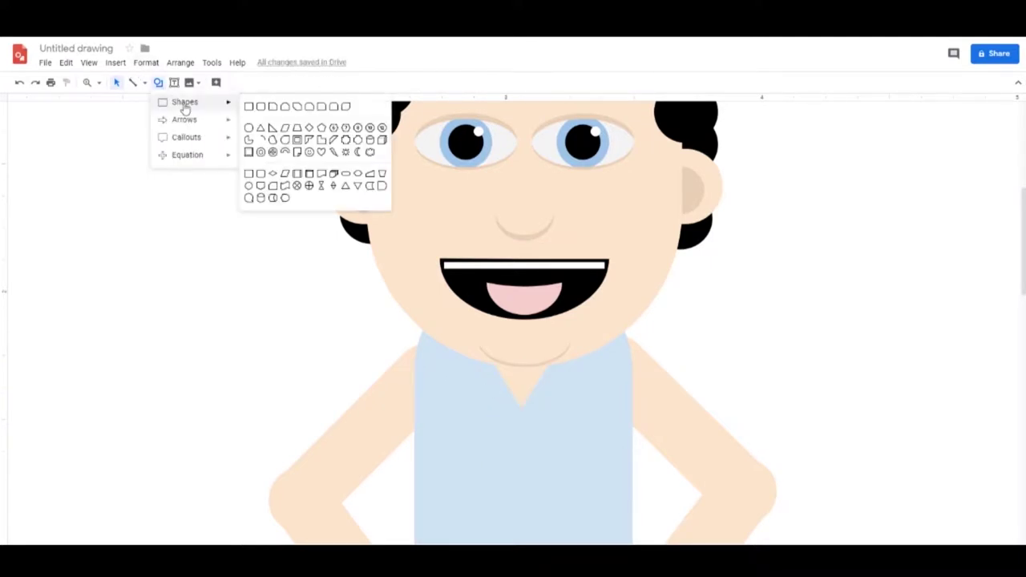
click(250, 106)
mouse_move(304, 363)
mouse_down()
mouse_move(369, 401)
mouse_move(378, 438)
mouse_up()
click(456, 431)
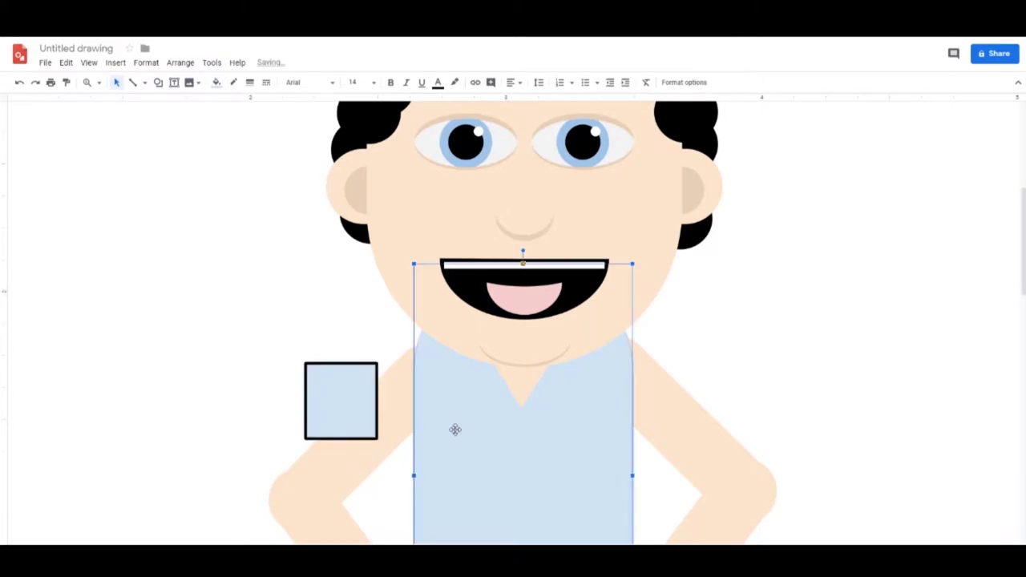
click(365, 408)
click(234, 82)
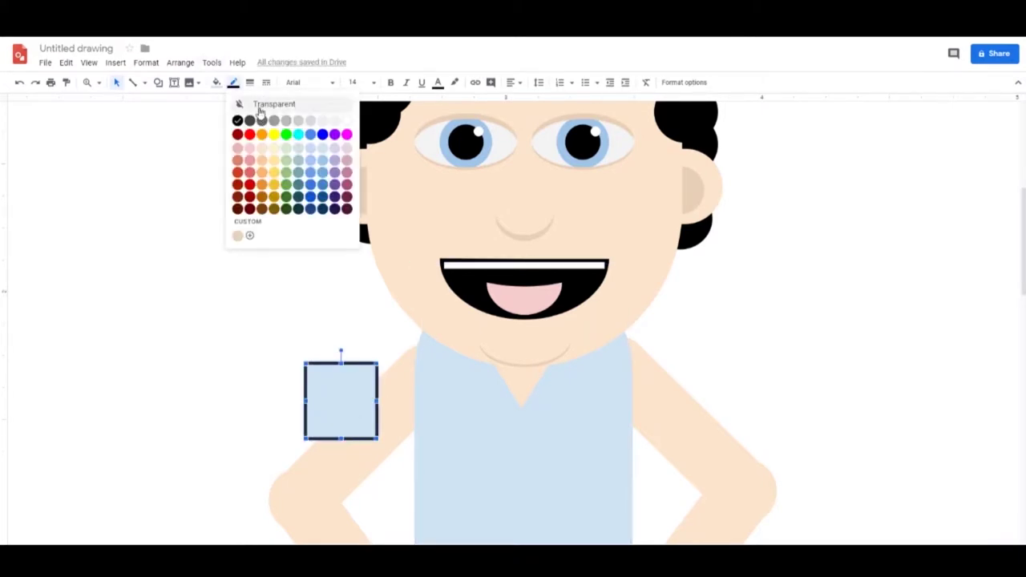
click(255, 104)
Rotate the light blue square to match the left upper arm, place it there and stretch it to about 0.45 in as a sleeve
drag(344, 351, 376, 359)
drag(355, 396, 406, 403)
drag(417, 379, 451, 357)
Duplicate the sleeve onto the right upper arm and rotate it to follow that arm's angle
ctrl+drag(385, 411, 660, 409)
drag(728, 338, 633, 336)
drag(669, 382, 630, 392)
drag(589, 344, 586, 350)
drag(626, 376, 640, 371)
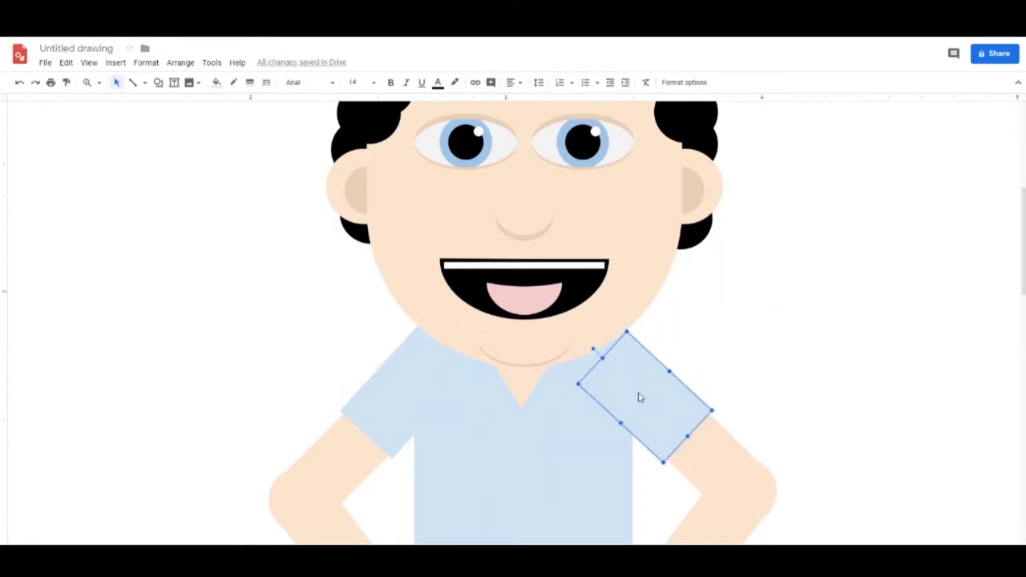
Nudge the right sleeve into line with the shoulder and upper arm
key(Up)
key(Up)
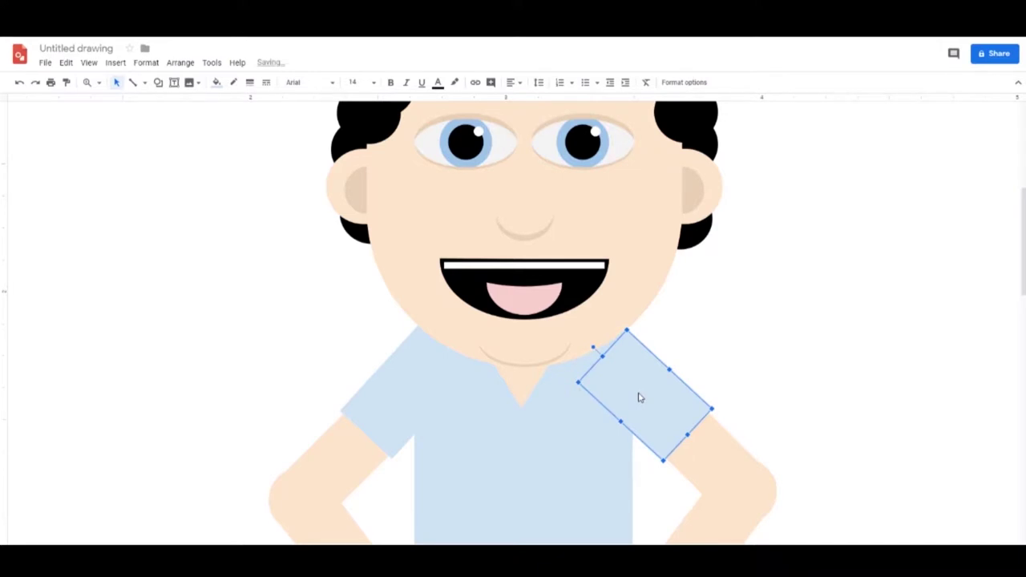
key(Left)
key(Left)
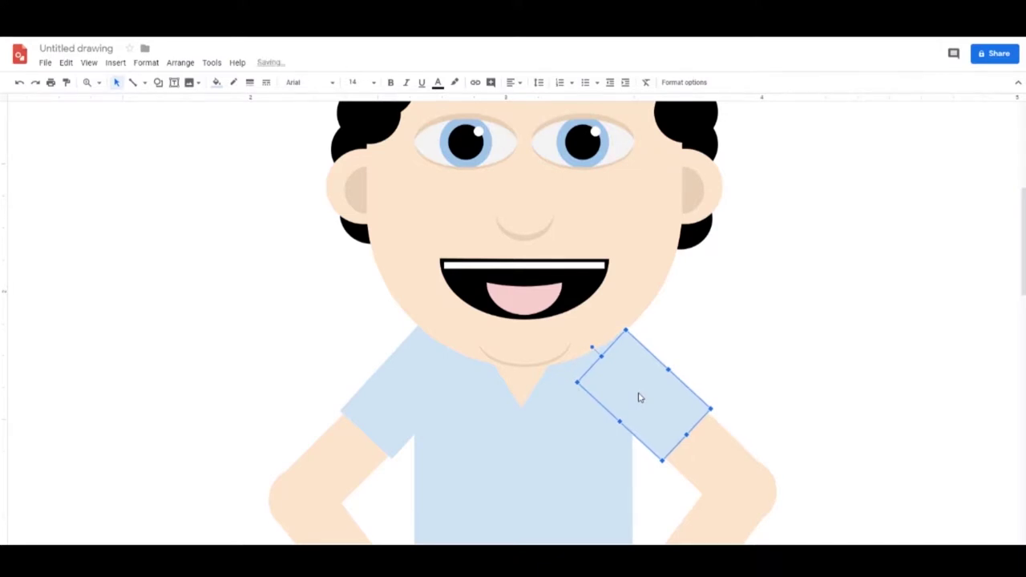
key(Right)
key(Right)
key(Right)
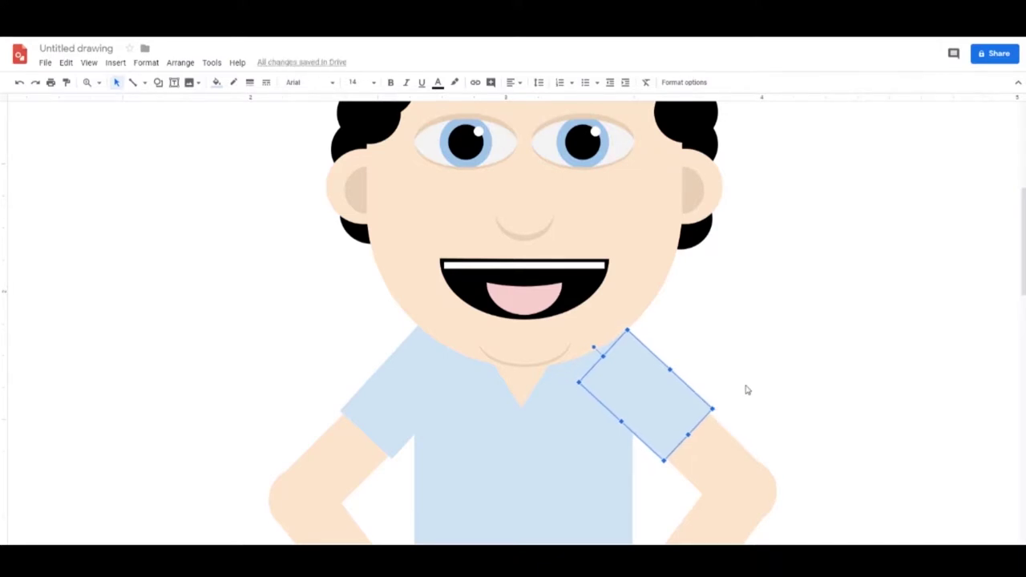
click(757, 386)
click(642, 366)
click(706, 357)
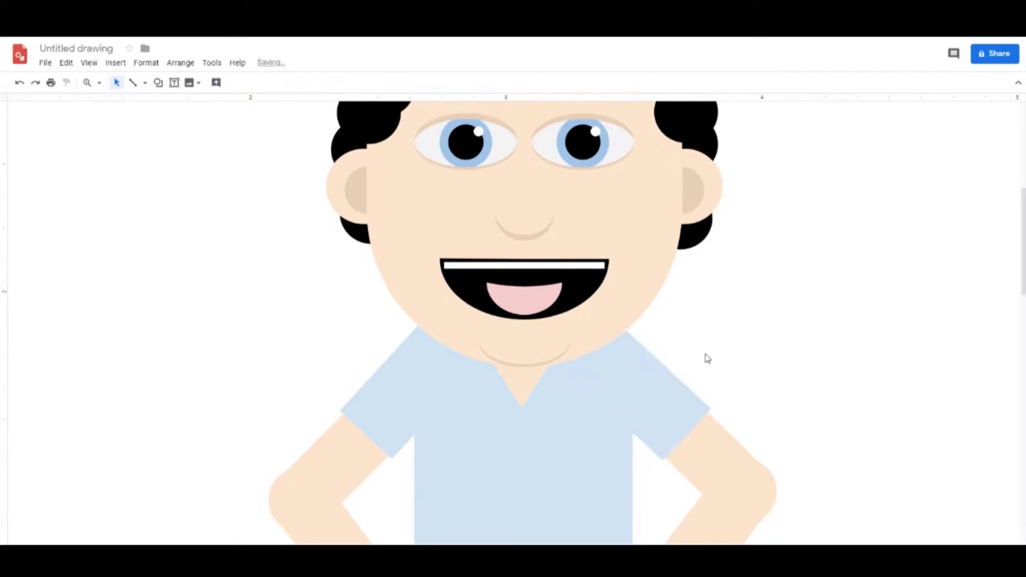
Send the red shorts backward until the shirt's lower end overlaps them
right_click(449, 243)
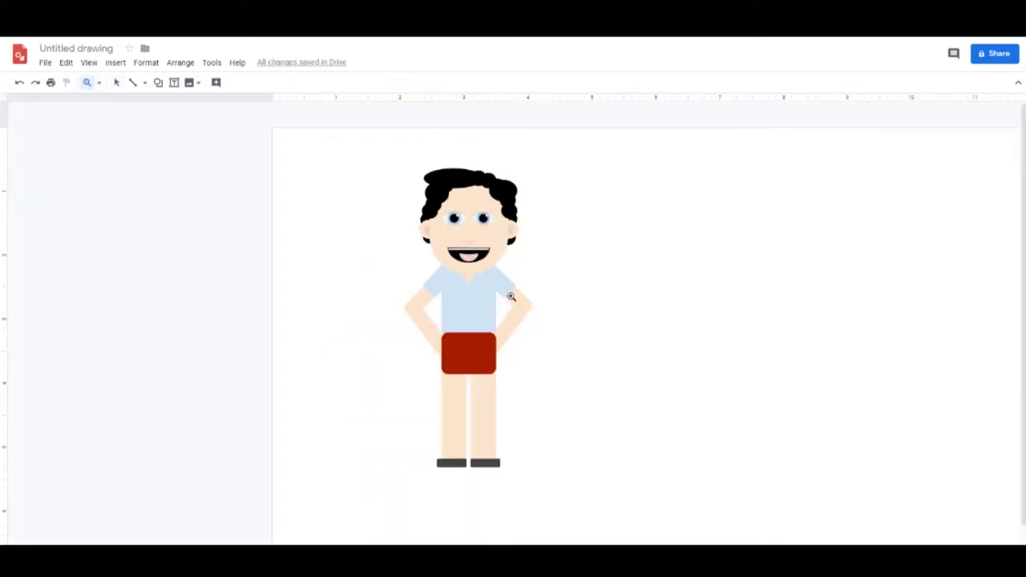
click(465, 288)
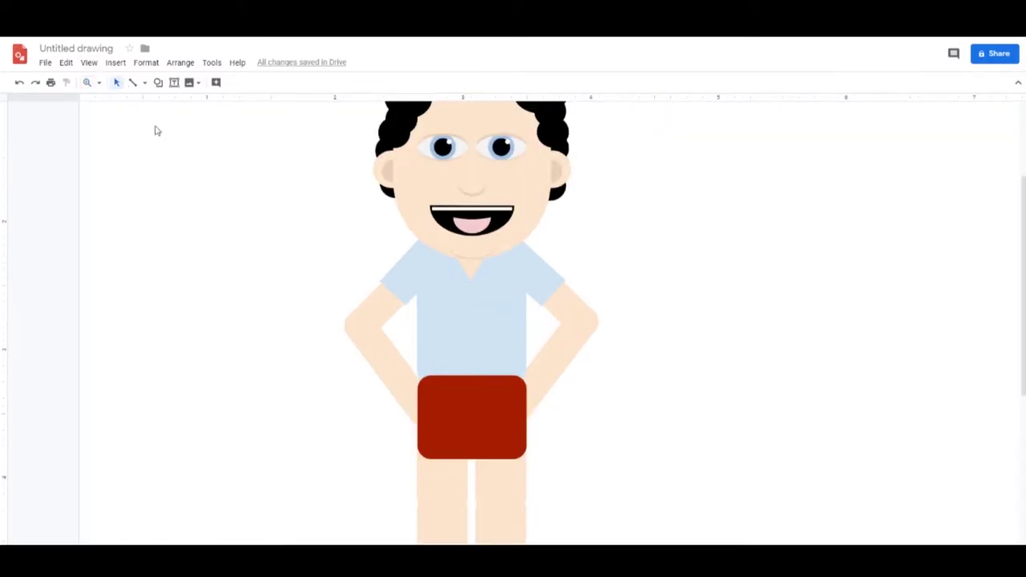
click(482, 408)
click(471, 356)
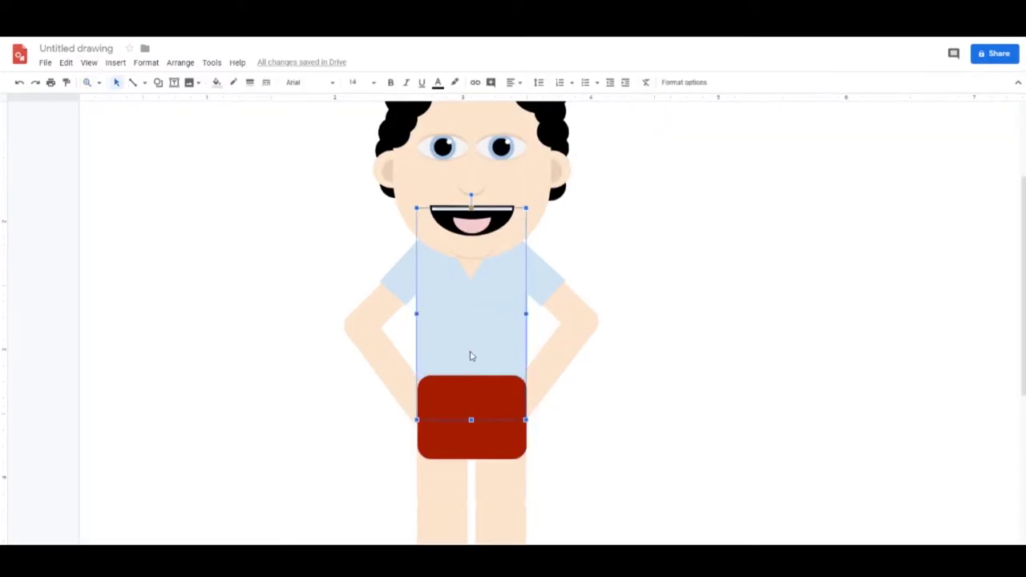
right_click(472, 356)
click(508, 432)
click(503, 434)
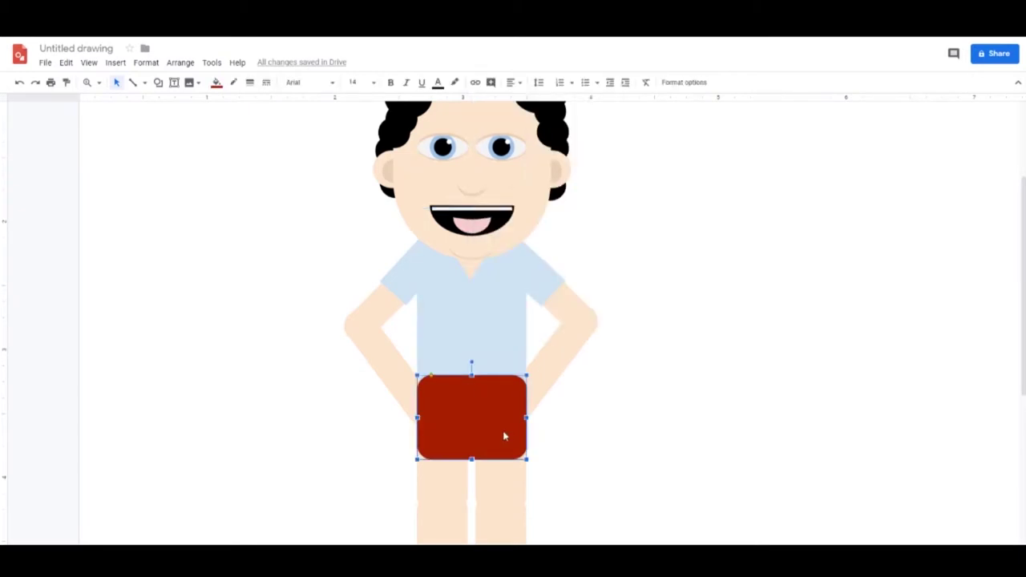
key(ctrl+Down)
key(ctrl+Down)
key(ctrl+Down)
key(ctrl+Down)
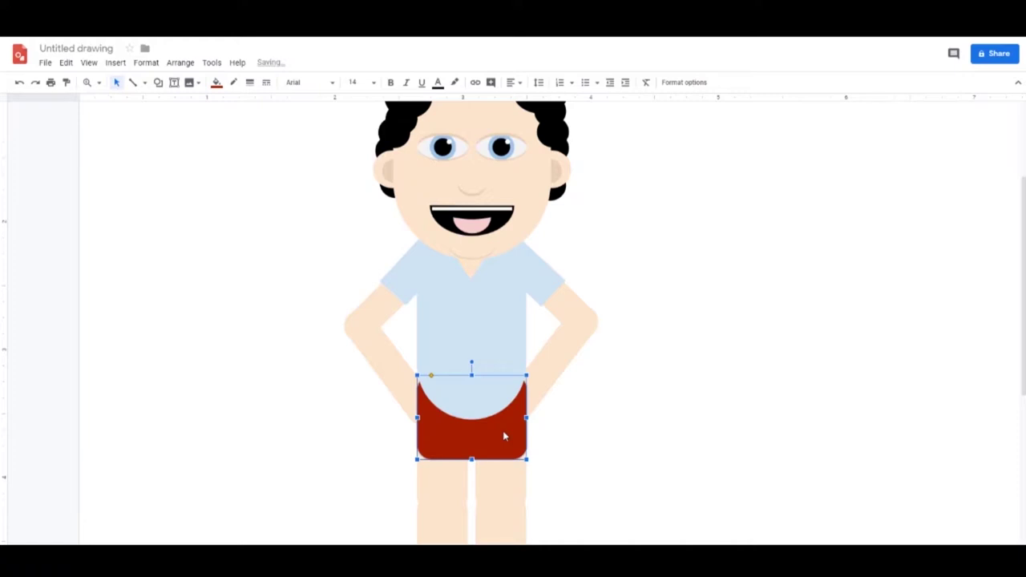
click(679, 417)
Reduce the corner rounding of the shirt so its hem is nearly straight with small rounded corners
click(471, 363)
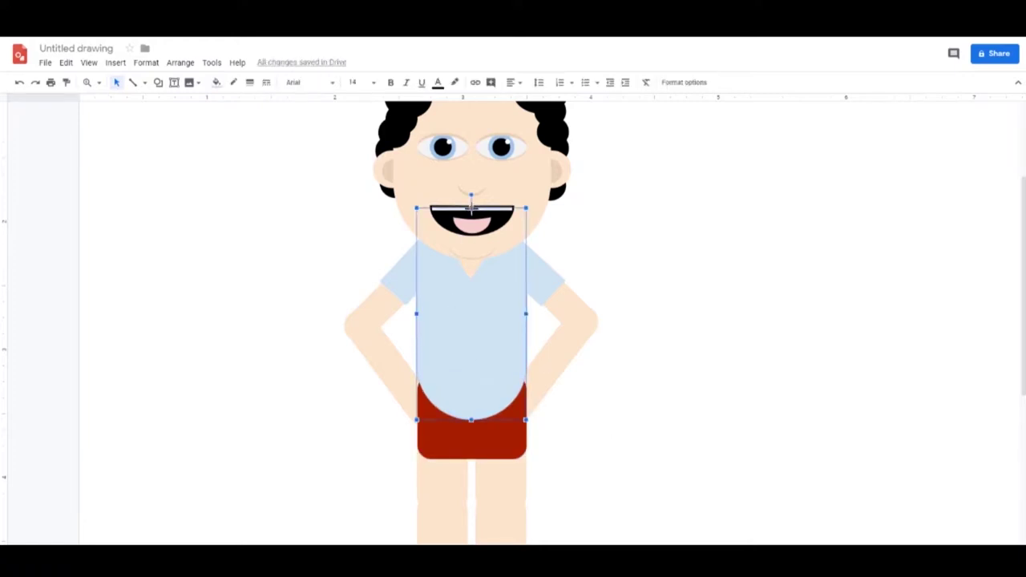
drag(471, 208, 438, 206)
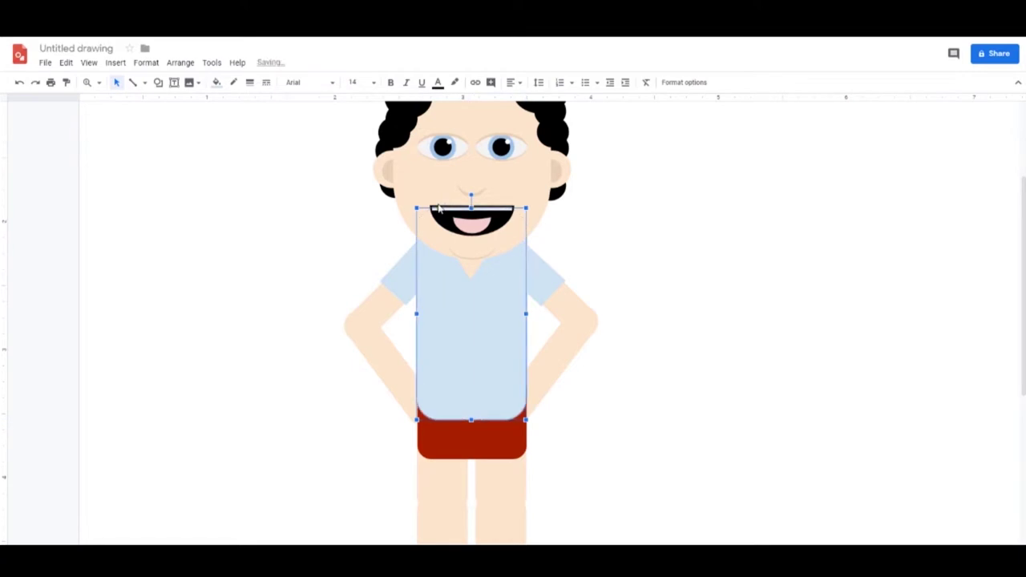
click(654, 287)
click(523, 417)
click(610, 430)
Extend the red shorts downward by about 0.2 in
click(515, 451)
drag(471, 458, 471, 482)
click(611, 480)
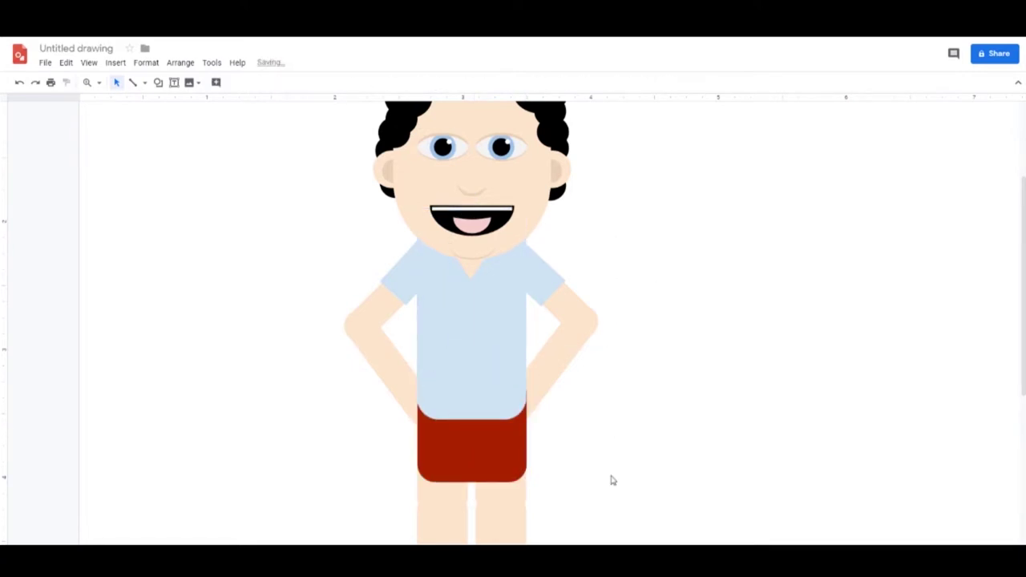
Shape the red shorts into two separate legs with a narrow gap between them, connected by a small center piece
scroll(612, 480, down, 1)
click(475, 355)
drag(526, 321, 497, 342)
drag(498, 344, 471, 344)
drag(471, 373, 471, 332)
shift+click(501, 346)
right_click(461, 320)
click(673, 431)
Send the right leg and the right forearm to the back, behind the shorts
click(510, 355)
right_click(510, 355)
click(714, 238)
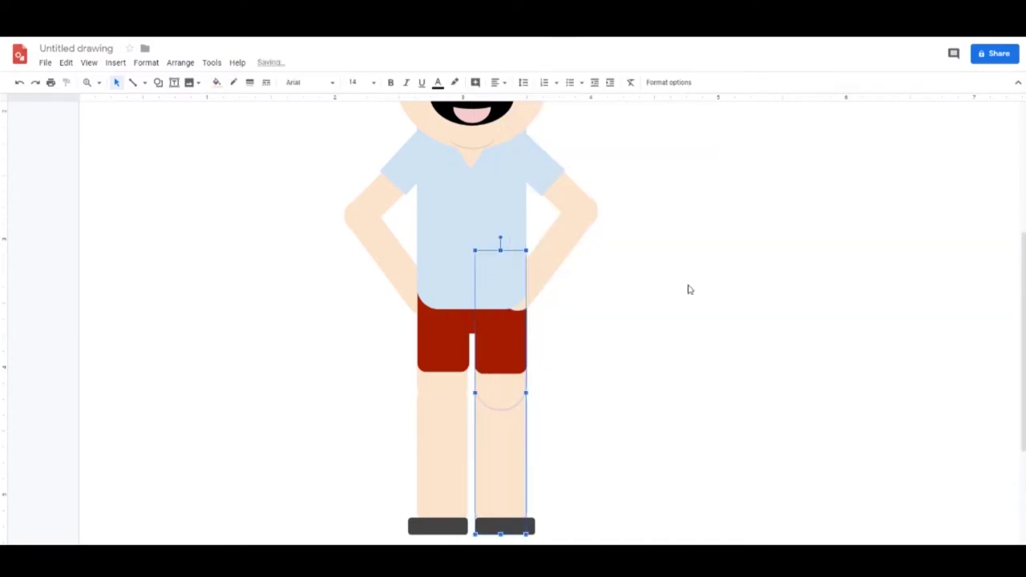
right_click(555, 249)
mouse_move(616, 426)
click(761, 489)
click(562, 447)
Extend the center piece of the shorts downward, leaving a gap about 0.15 in high between the short legs
scroll(561, 447, up, 1)
click(505, 449)
drag(476, 431, 472, 460)
click(472, 438)
scroll(494, 447, up, 1)
click(91, 83)
right_click(113, 222)
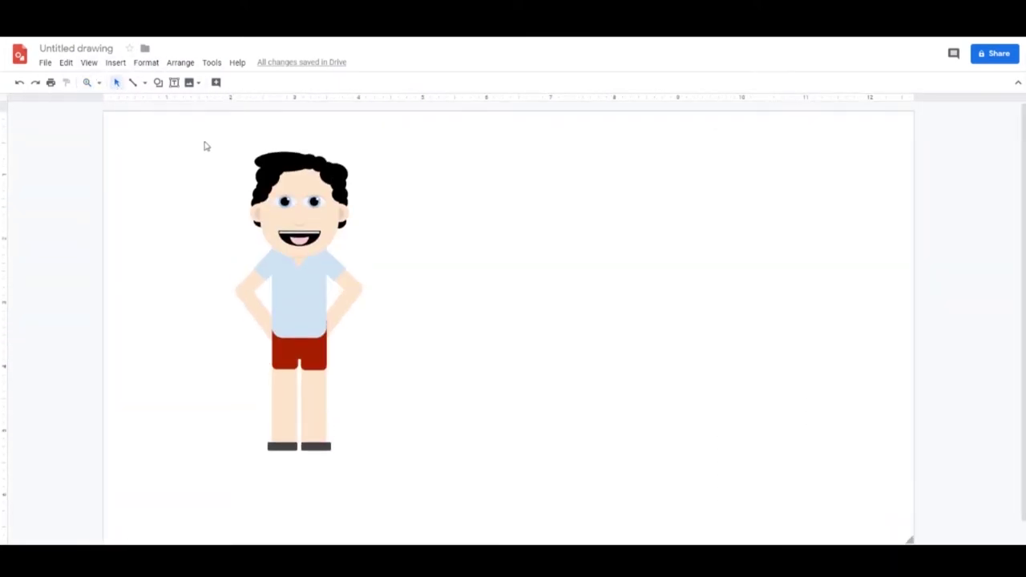
Duplicate the whole character three times in a row across the page, evenly spaced
drag(205, 142, 401, 469)
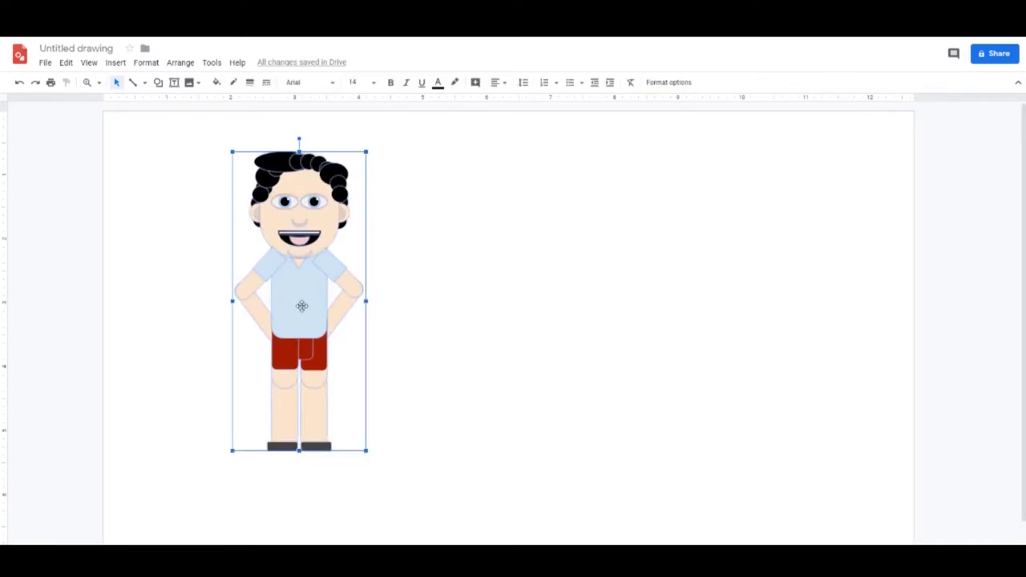
drag(343, 298, 618, 305)
drag(618, 305, 765, 307)
click(186, 317)
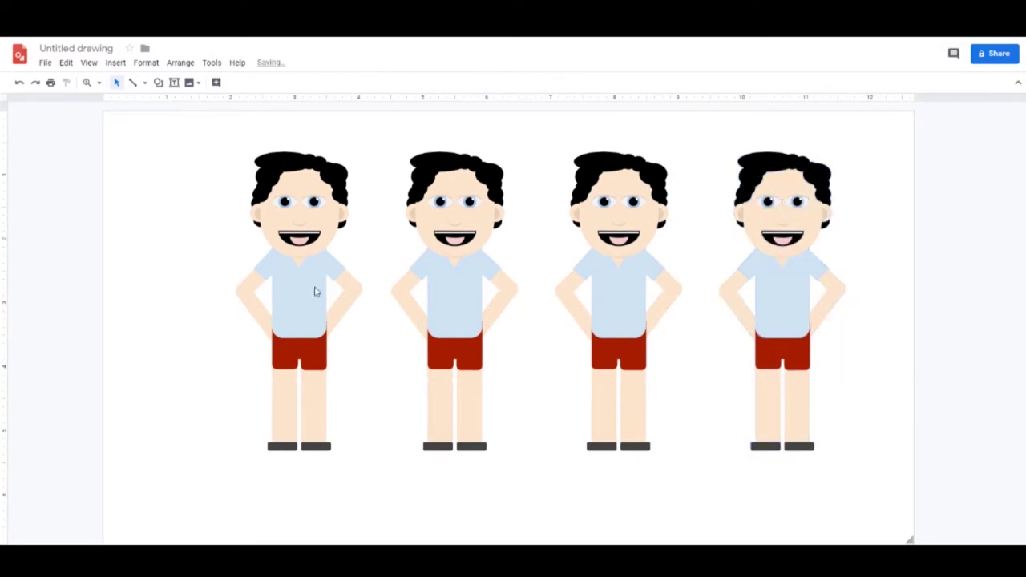
Narrow the second character's face to about 1.1 in wide
click(484, 234)
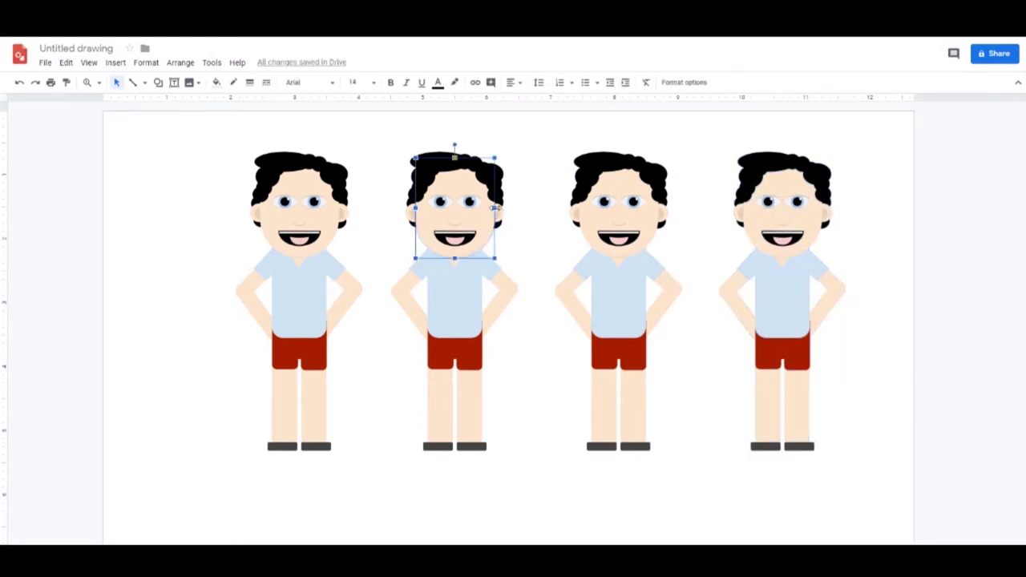
drag(496, 207, 487, 208)
drag(429, 222, 429, 222)
click(522, 251)
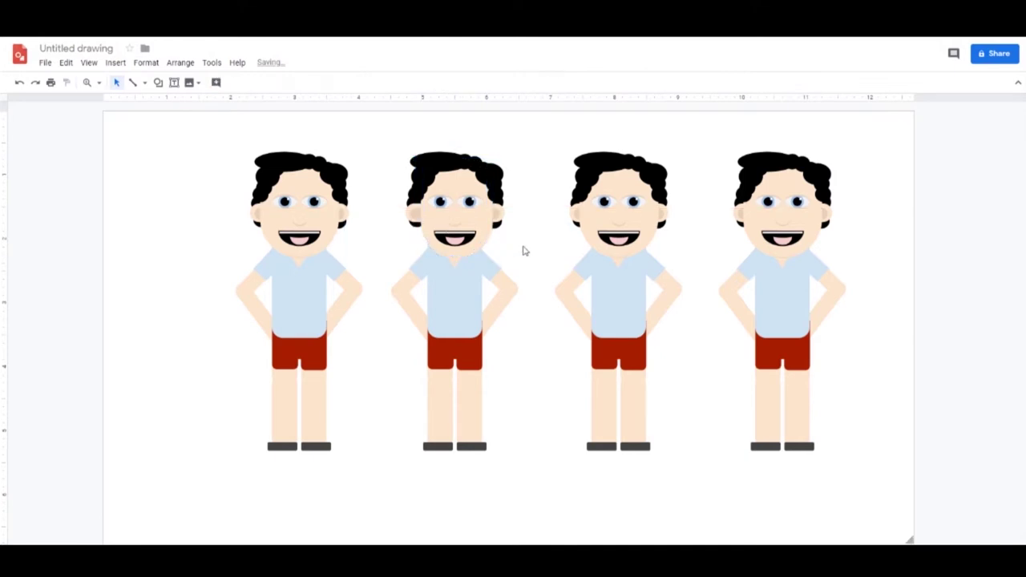
Shorten the large ellipse on top of the second character's hair from its left end
click(438, 164)
drag(410, 162, 426, 163)
click(564, 256)
Stretch the hair circle below the second character's left ear into a long lock about 0.65 by 2.1 in
click(415, 224)
drag(416, 228, 416, 316)
drag(426, 264, 451, 264)
drag(429, 212, 429, 179)
Stretch the hair circle below the second character's right ear into a matching lock about 0.8 by 2.1 in
click(497, 224)
drag(494, 228, 495, 322)
drag(486, 268, 458, 265)
drag(502, 213, 510, 183)
click(401, 280)
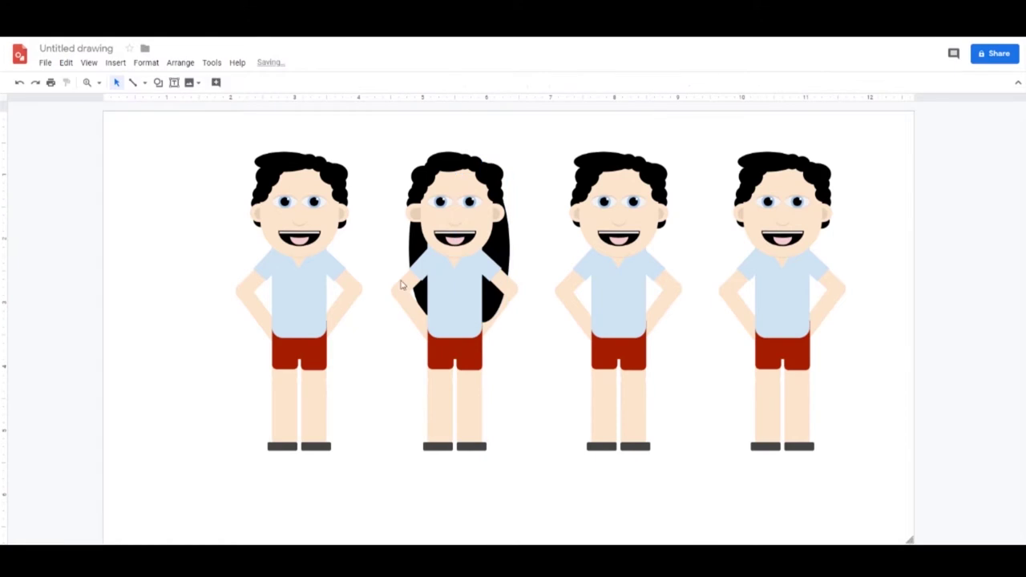
Color the second character's shirt and both sleeves dark magenta and lengthen the V-neckline downward
click(454, 305)
click(218, 83)
click(330, 214)
click(419, 265)
click(218, 83)
click(330, 214)
click(489, 264)
drag(455, 268, 455, 291)
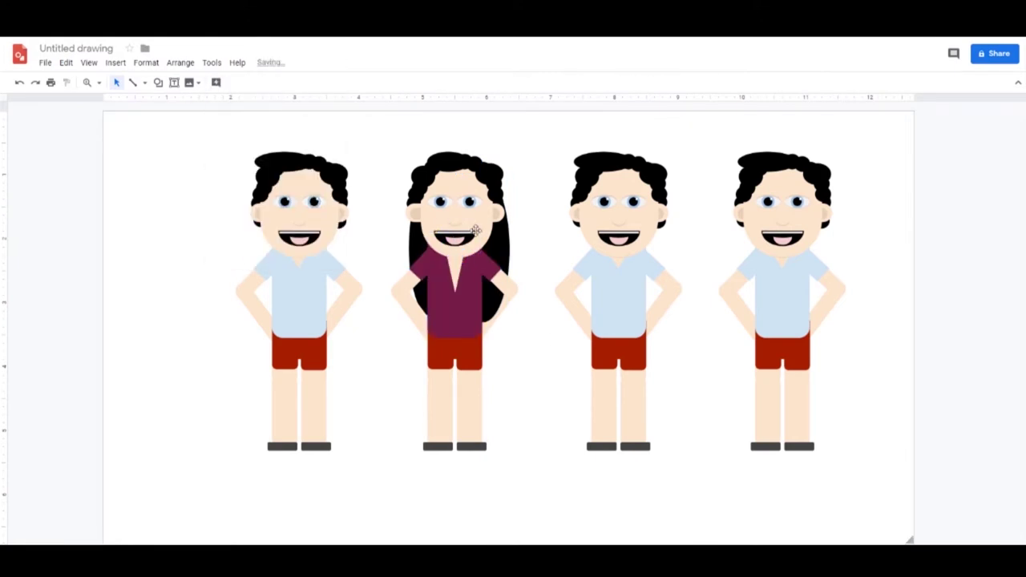
Raise the second character's head, hair, neckline and sleeves by about 0.15 in to lengthen the torso
click(475, 231)
shift+click(401, 284)
shift+click(454, 314)
key(Up)
click(489, 265)
shift+click(418, 265)
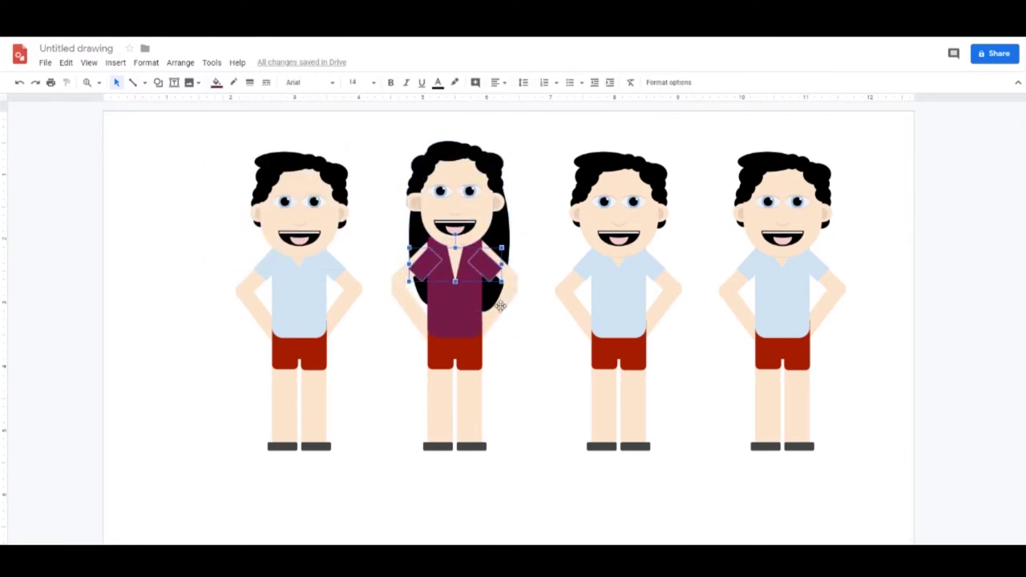
shift+click(500, 307)
Change the fill color of the second character's shorts
click(453, 352)
click(216, 83)
click(294, 151)
click(181, 211)
Recolor both irises of the second character light green
click(87, 83)
double_click(456, 186)
click(373, 204)
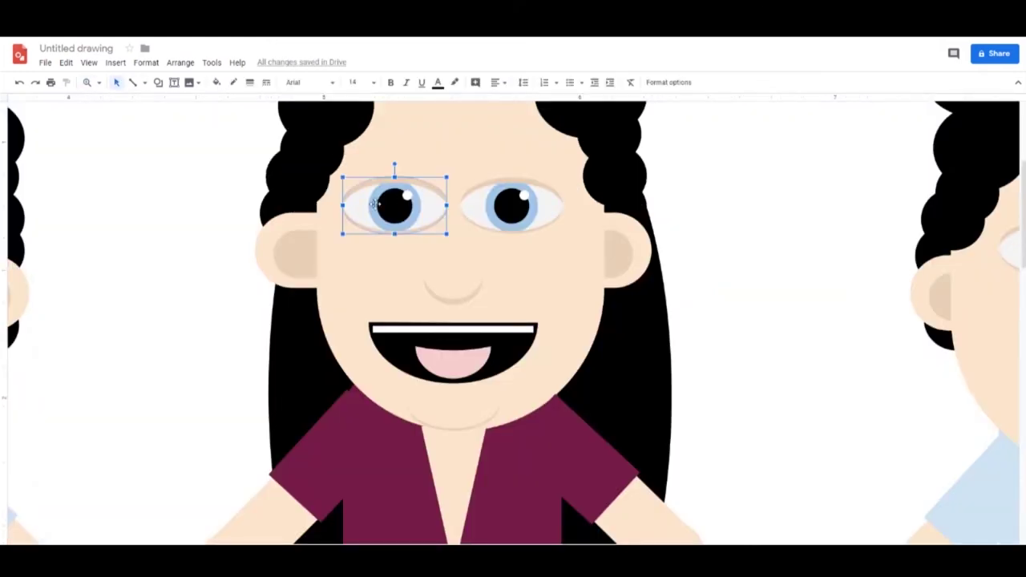
click(374, 204)
click(216, 83)
click(272, 197)
click(470, 206)
double_click(495, 201)
click(216, 82)
click(273, 197)
Narrow the second character's mouth to about 0.5 in, shrinking the teeth and tongue to fit inside it
click(372, 342)
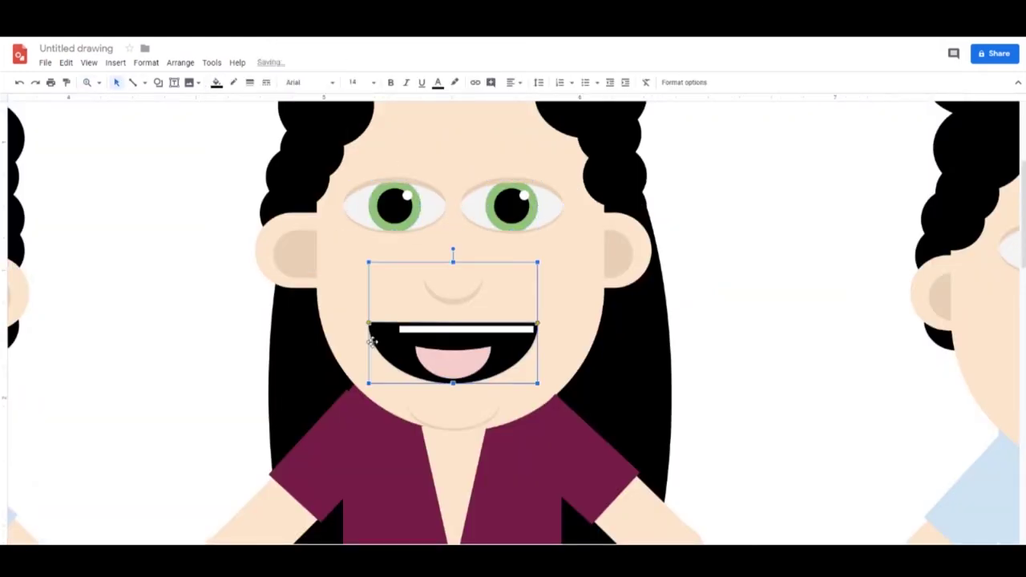
drag(368, 322, 395, 322)
click(521, 328)
drag(533, 329, 517, 328)
drag(415, 347, 443, 360)
click(531, 335)
drag(537, 322, 524, 322)
Tilt the second character's mouth, teeth and tongue about 10 degrees counterclockwise into a lopsided smile
drag(459, 249, 444, 250)
click(457, 328)
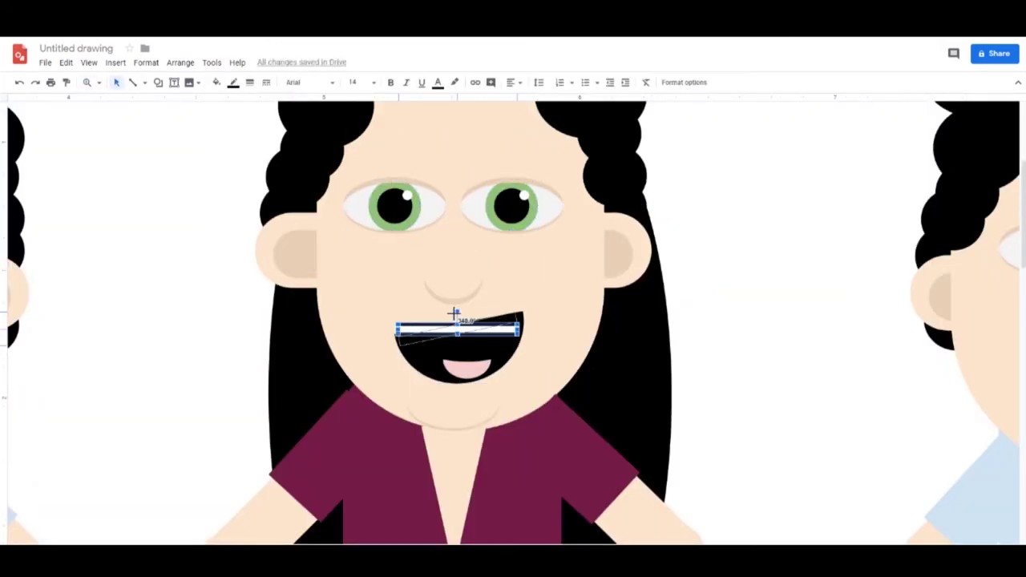
drag(454, 314, 454, 313)
click(465, 366)
drag(431, 368, 433, 377)
click(458, 329)
drag(457, 311, 454, 311)
click(681, 255)
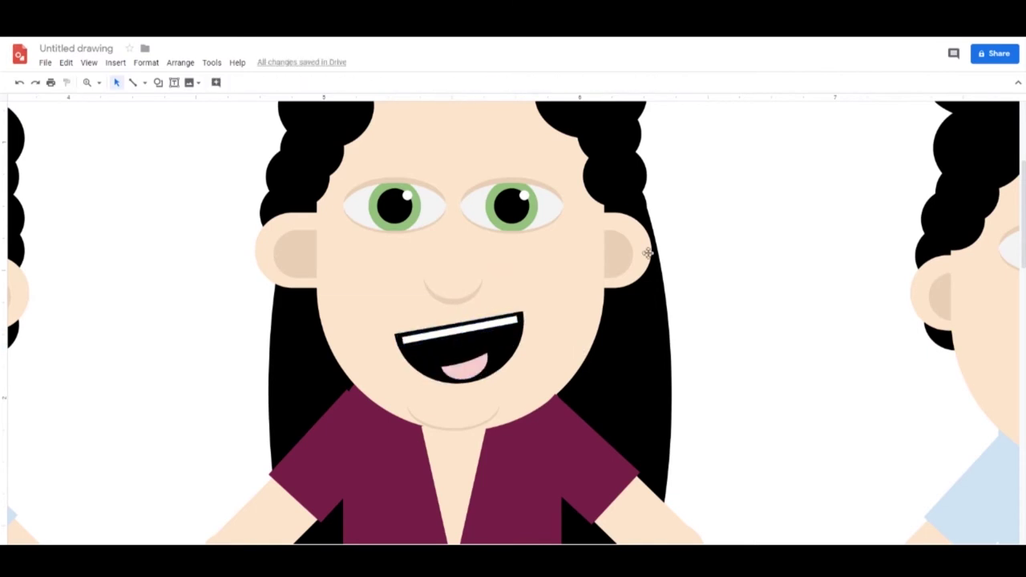
Make both of the second character's ears narrower so they stick out less from the head
click(648, 254)
drag(651, 252, 638, 251)
click(280, 244)
mouse_move(274, 254)
mouse_down()
mouse_move(294, 254)
mouse_move(276, 251)
mouse_up()
click(263, 252)
click(734, 288)
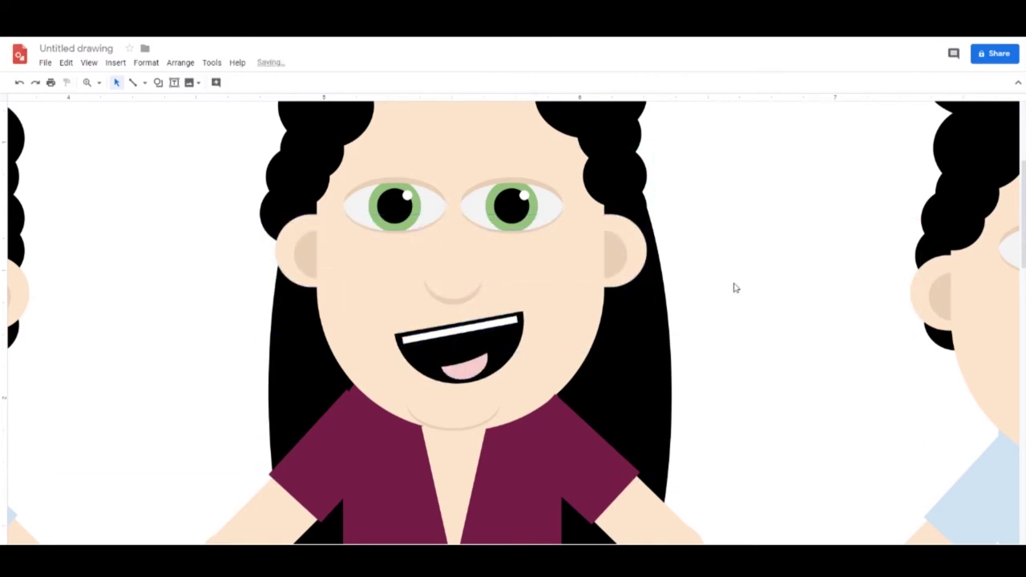
Shrink the second character's nose, keeping it centered between the eyes and the mouth
click(553, 290)
scroll(554, 290, up, 2)
scroll(550, 367, down, 1)
click(513, 357)
key(Escape)
click(517, 349)
drag(497, 365, 522, 355)
click(264, 209)
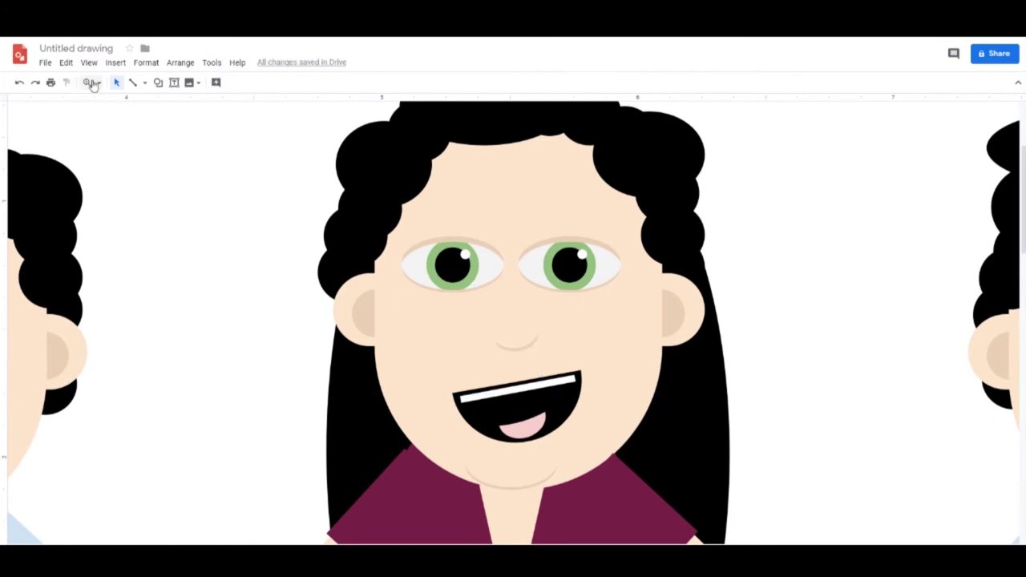
View the whole drawing and compare the second character's legs and overall figure with the first character's
click(96, 82)
click(441, 414)
click(485, 414)
drag(438, 411, 490, 411)
click(327, 412)
click(290, 413)
drag(336, 411, 267, 415)
click(324, 413)
click(376, 415)
click(450, 413)
click(527, 467)
click(503, 293)
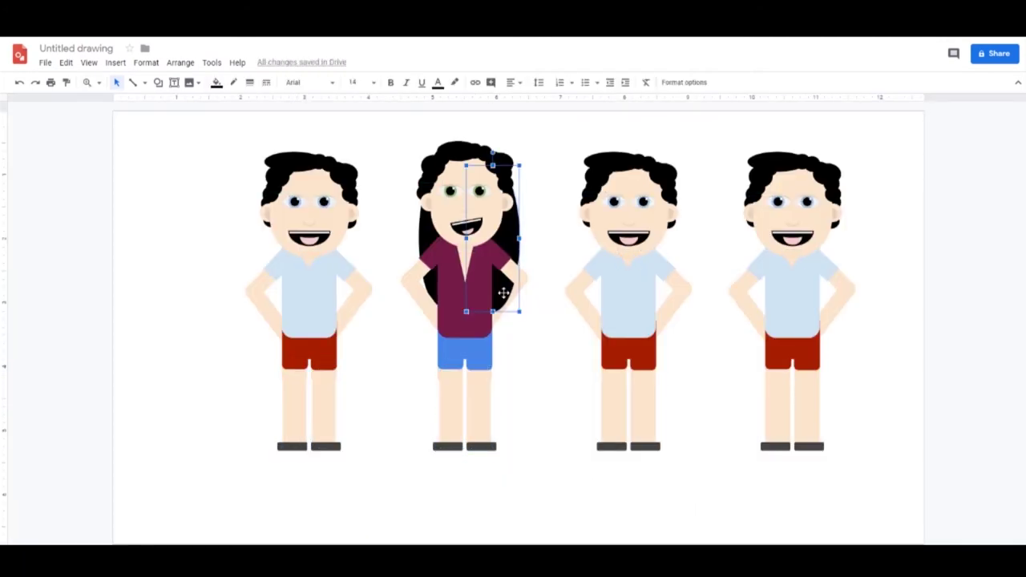
click(541, 387)
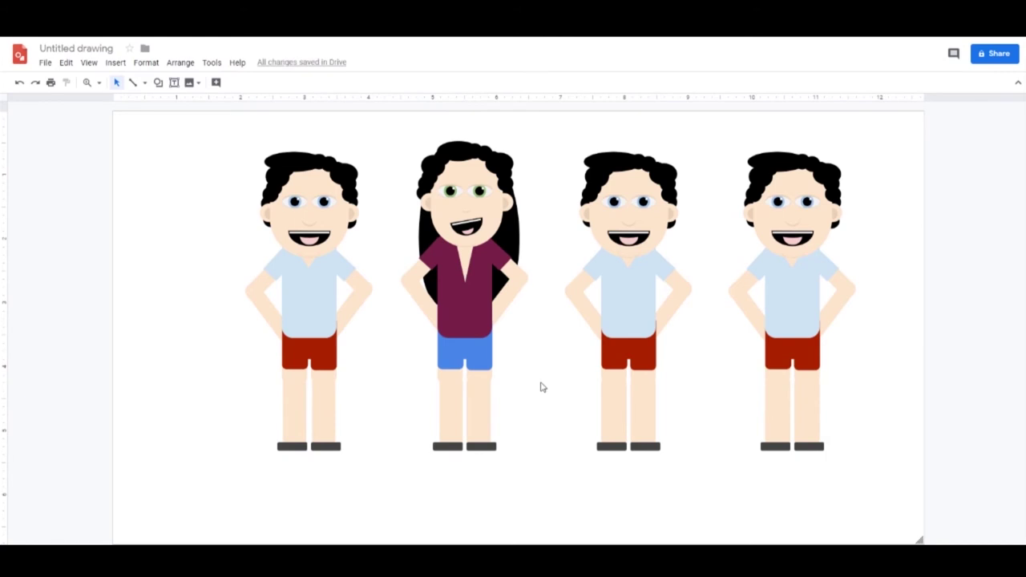
Draw a rectangle across the full page width from the page's top edge to the characters' lower legs and send it to the back
click(158, 82)
mouse_move(187, 103)
click(249, 106)
drag(111, 111, 925, 420)
right_click(889, 387)
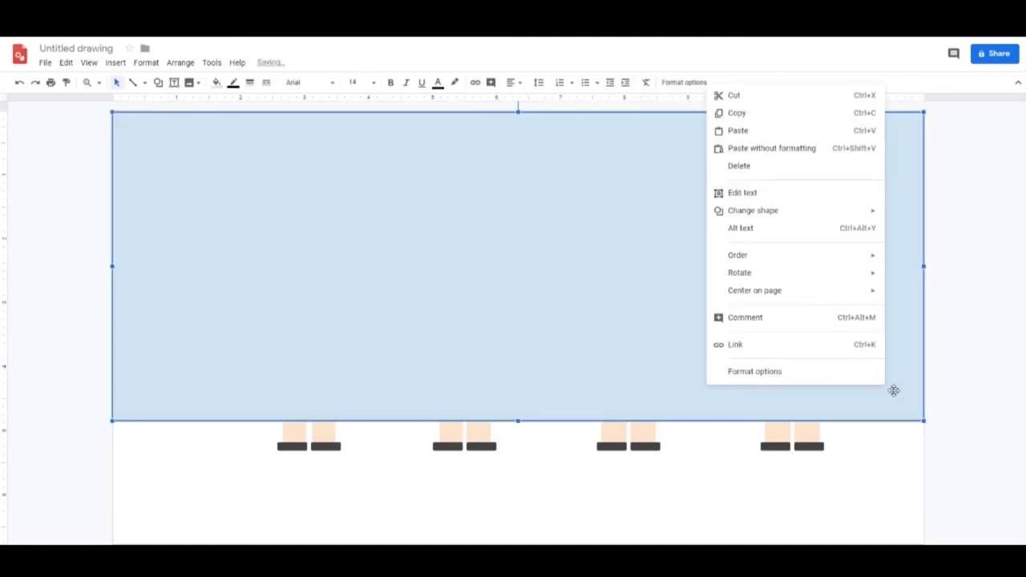
mouse_move(769, 265)
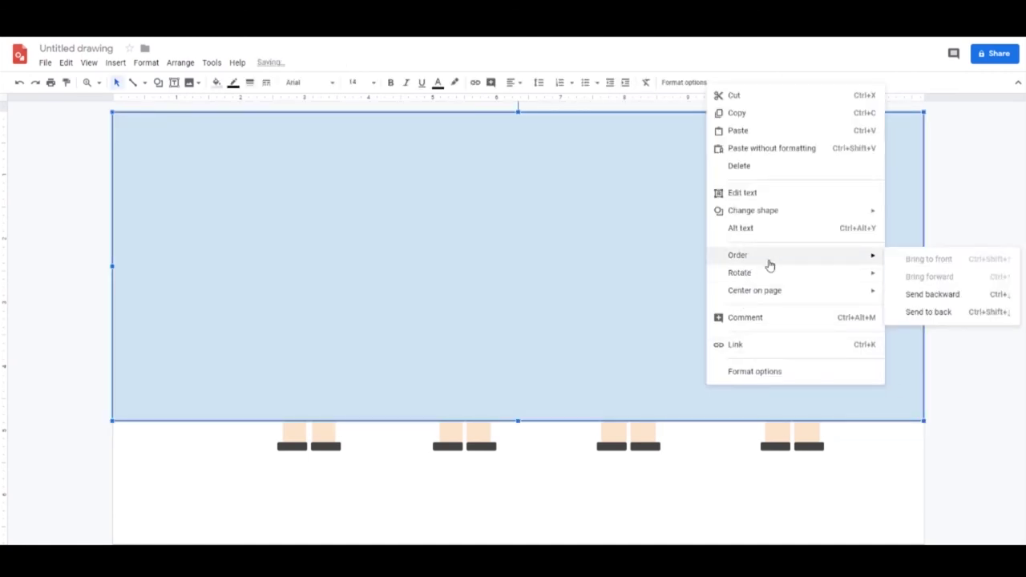
click(934, 311)
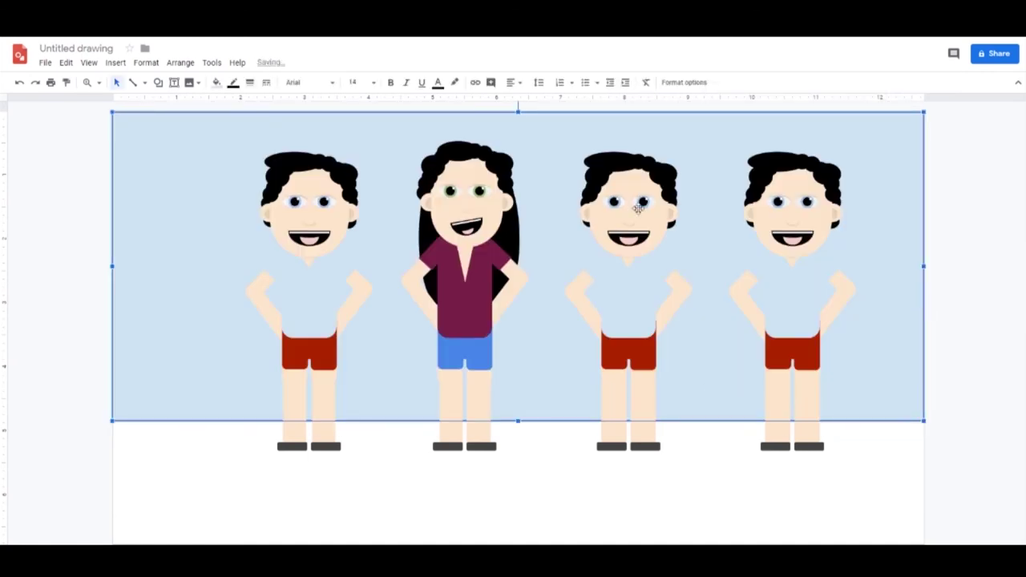
Fill the background rectangle with a light blue gradient as the sky
click(215, 83)
click(291, 110)
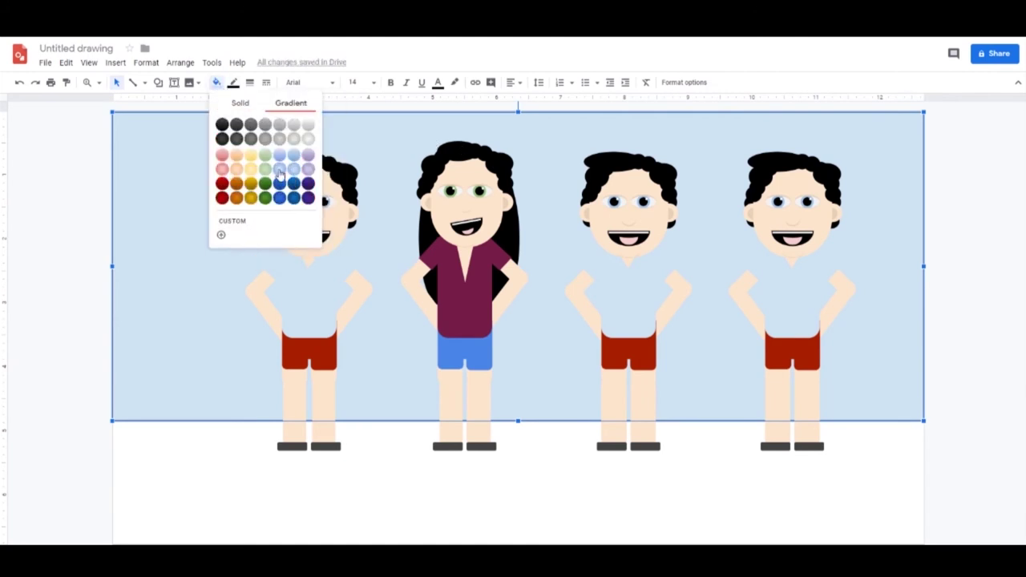
click(294, 170)
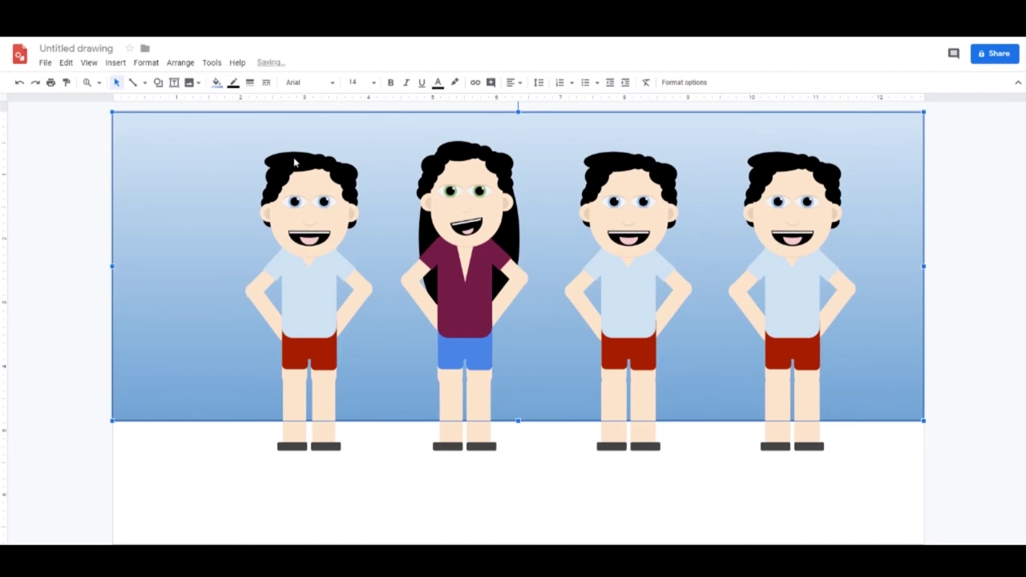
click(176, 455)
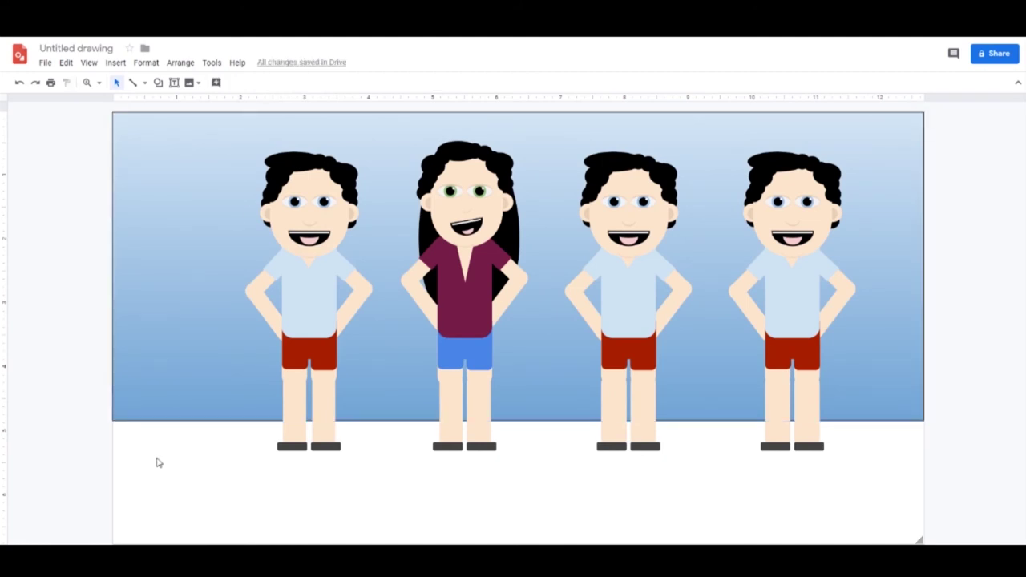
Set the page background to a solid dark green as the grass
right_click(157, 457)
mouse_move(218, 388)
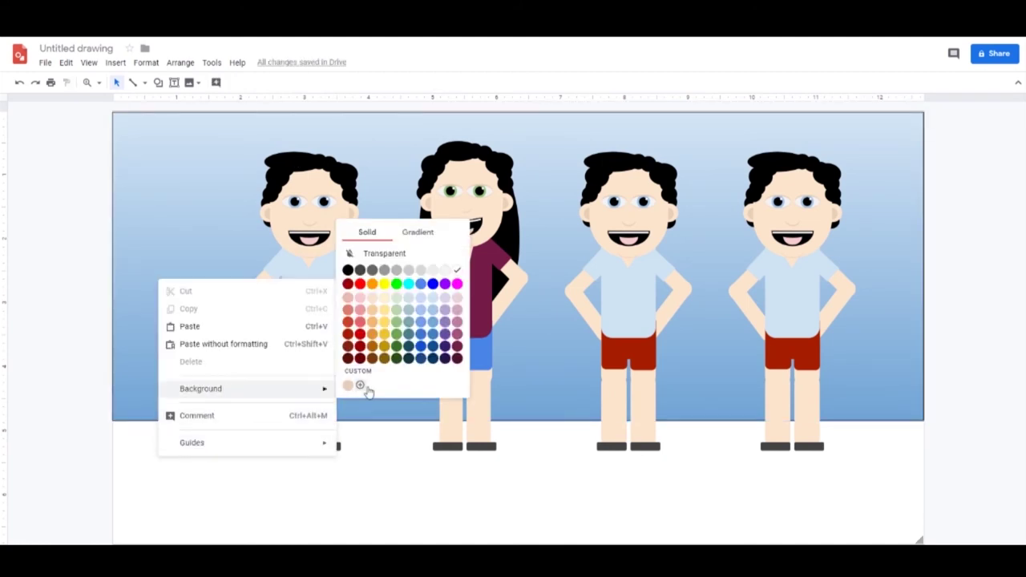
click(398, 347)
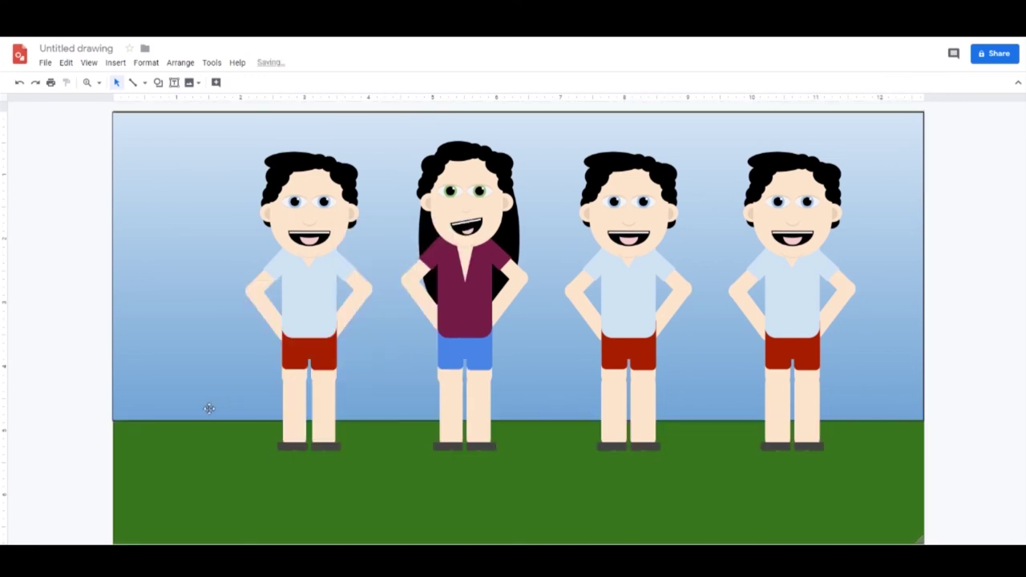